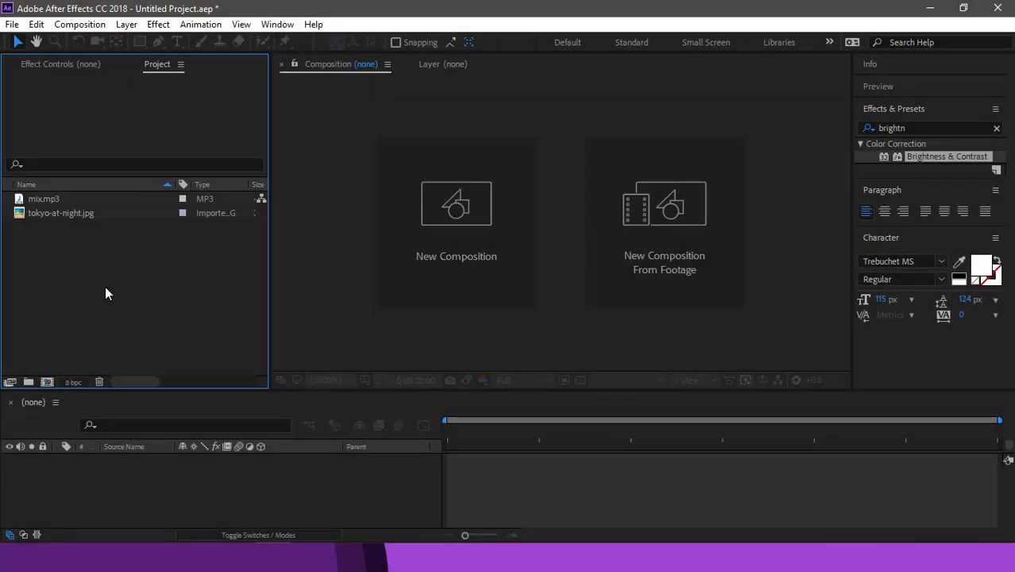
Start a new UHD 4K 29.97 fps composition with a 0;00;59;00 duration
{"action": "left_click", "coordinate": [417, 240]}
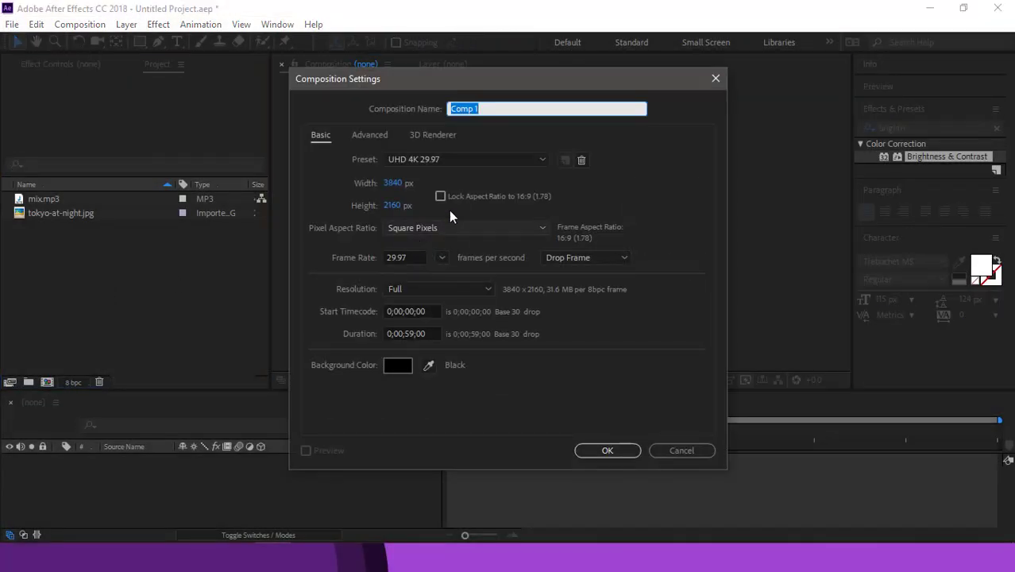
{"action": "left_click", "coordinate": [480, 157]}
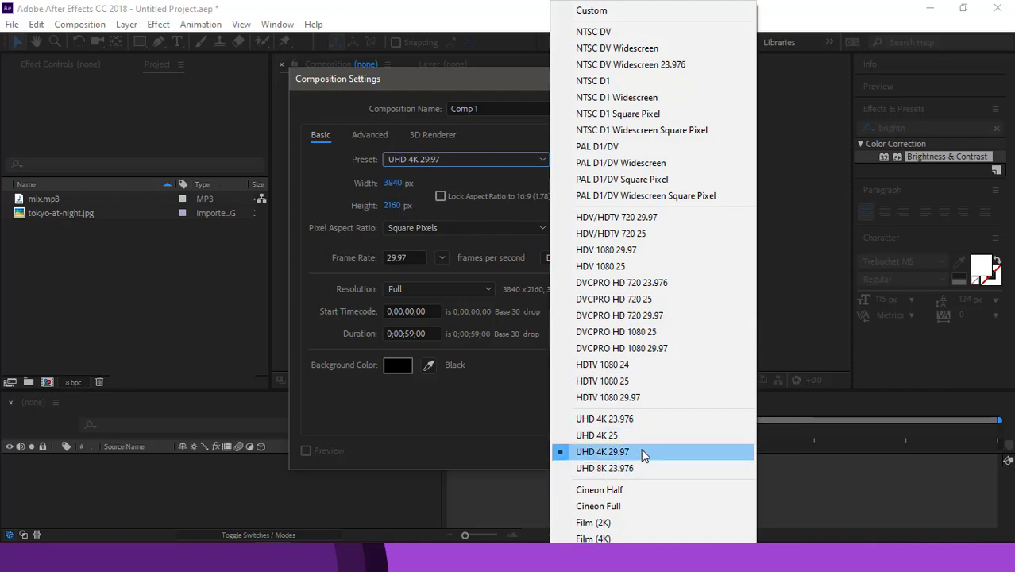
{"action": "left_click", "coordinate": [643, 452]}
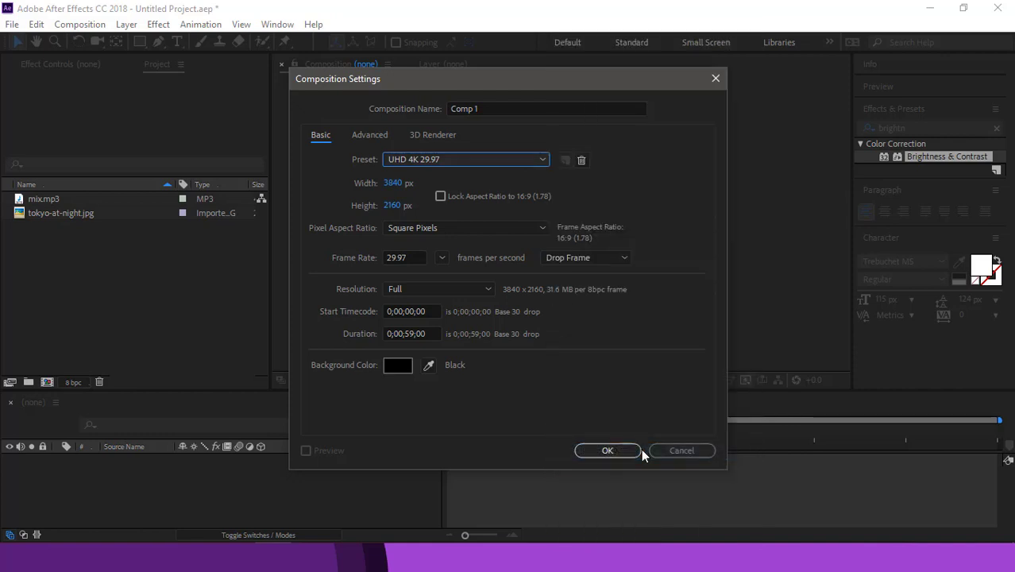
{"action": "left_click", "coordinate": [409, 333]}
{"action": "double_click", "coordinate": [412, 333]}
{"action": "left_click", "coordinate": [442, 399]}
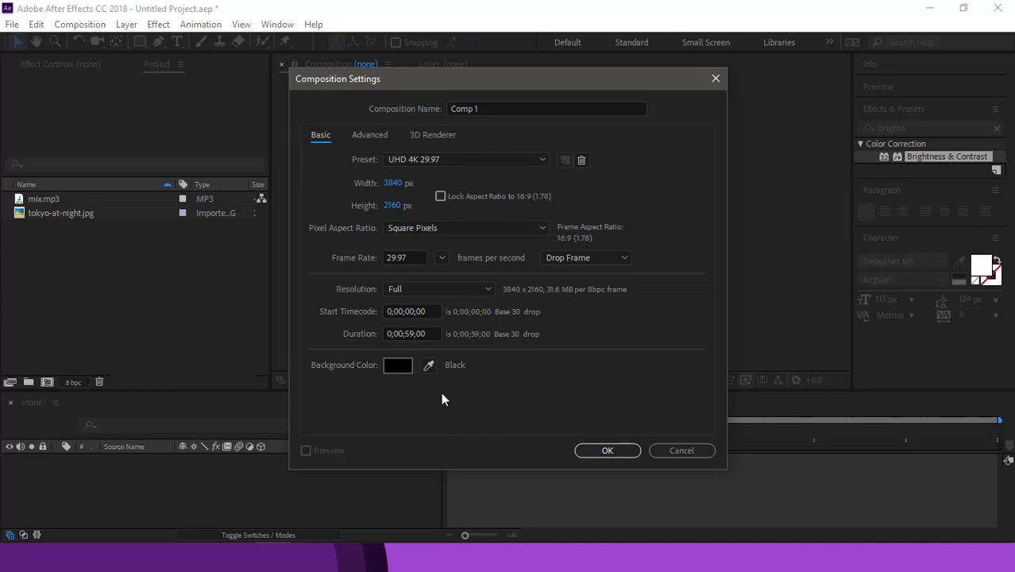
Name the composition 'Audio Specturm' and create it
{"action": "double_click", "coordinate": [476, 108]}
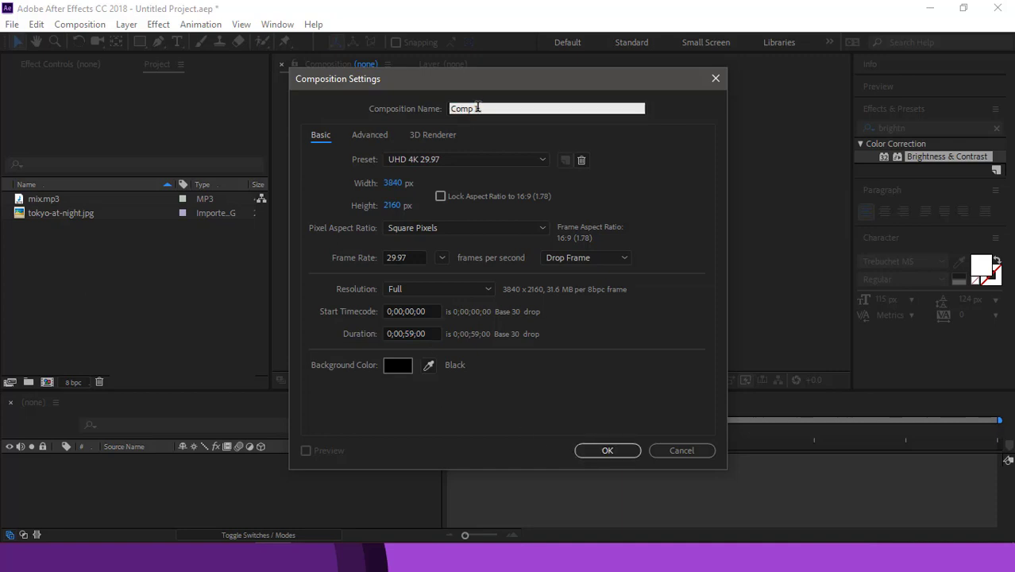
{"action": "key", "text": "ctrl+a"}
{"action": "type", "text": "Au"}
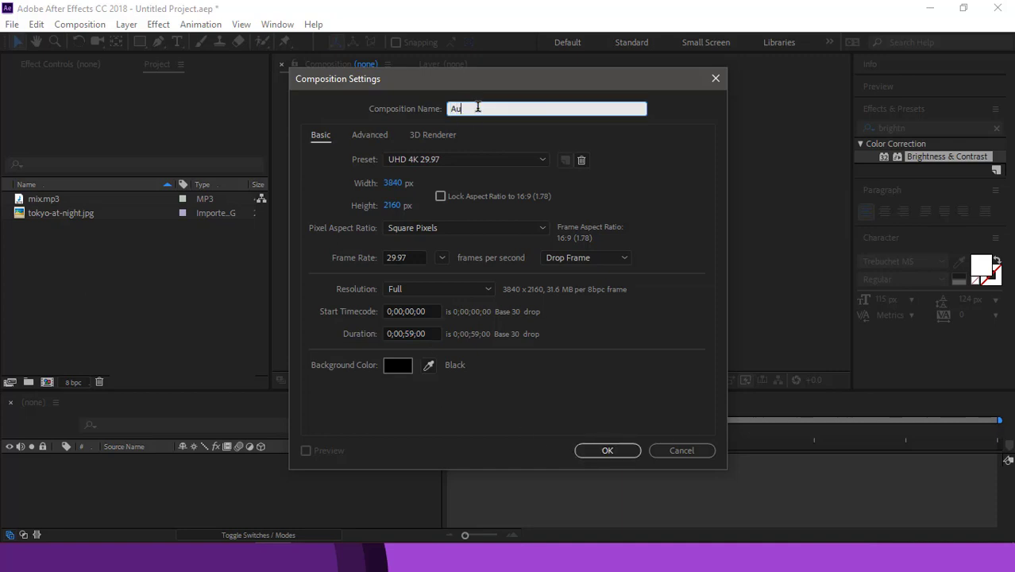
{"action": "key", "text": "BackSpace"}
{"action": "key", "text": "BackSpace"}
{"action": "type", "text": "Audio Spec"}
{"action": "type", "text": "rurum"}
{"action": "key", "text": "Return"}
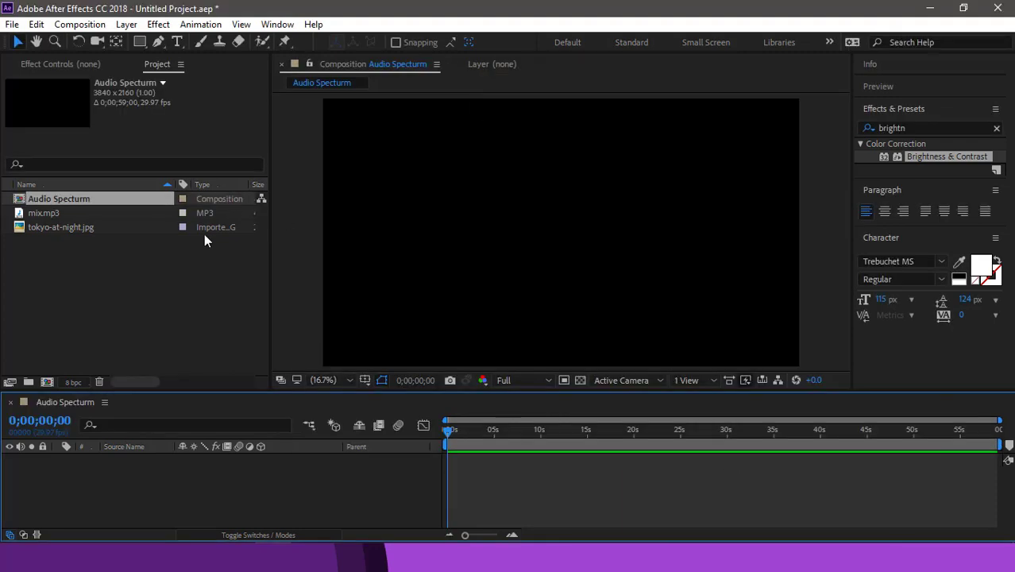
Add tokyo-at-night.jpg from the project panel to the composition
{"action": "left_click", "coordinate": [152, 263]}
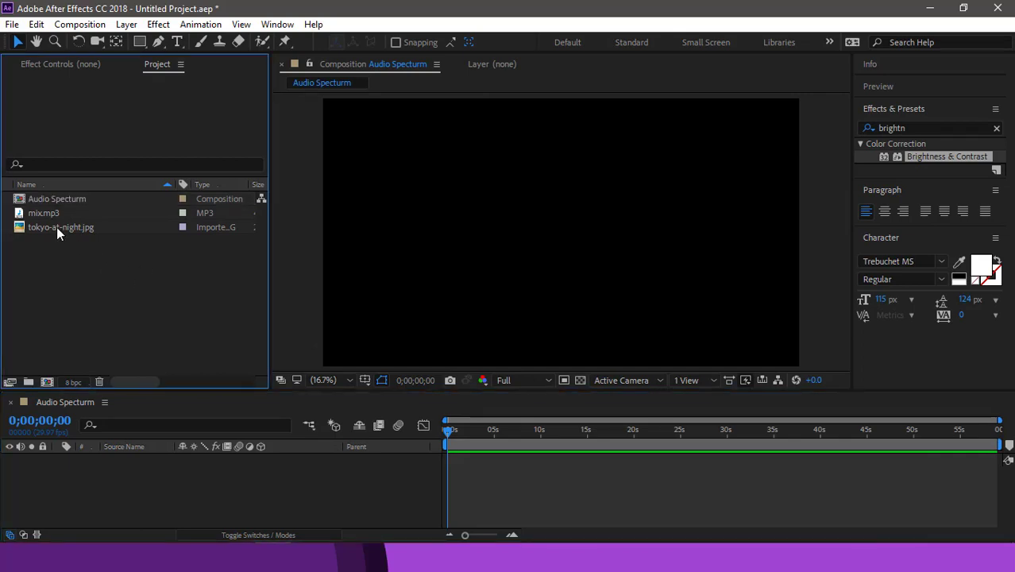
{"action": "left_click_drag", "start_coordinate": [56, 227], "coordinate": [101, 453]}
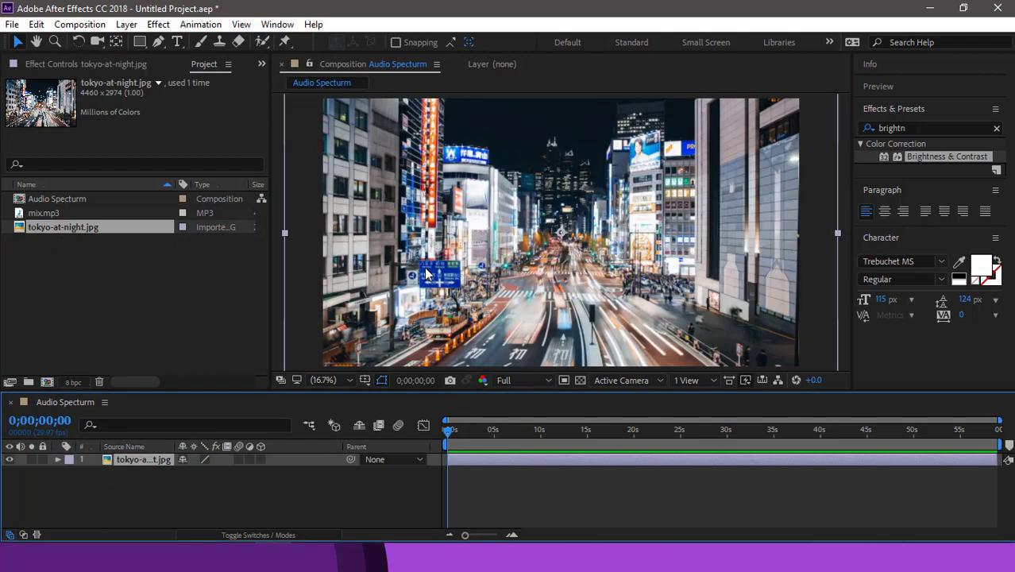
{"action": "key", "text": "comma"}
{"action": "key", "text": "period"}
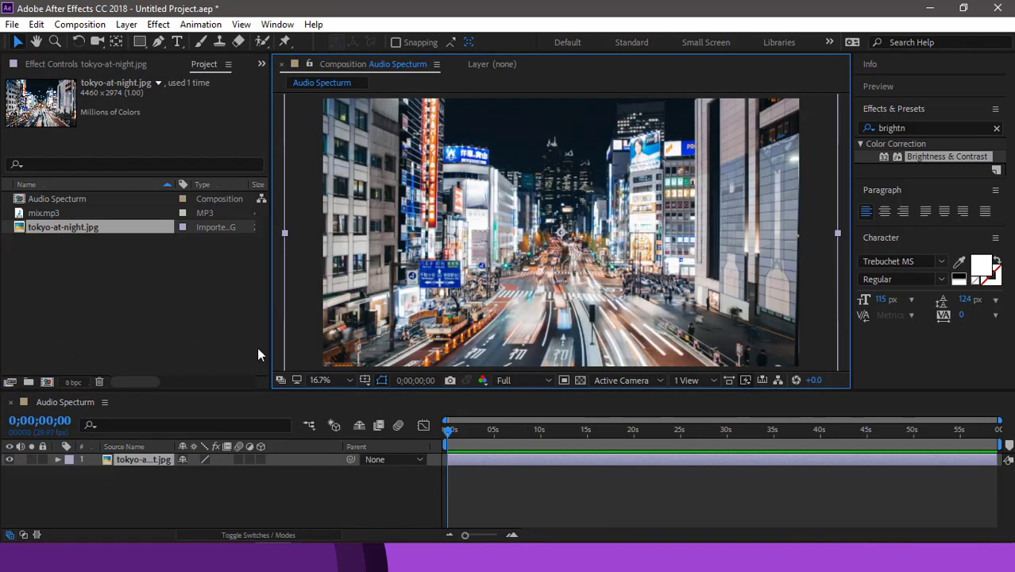
Dim the photo layer by setting its Opacity to 30%
{"action": "left_click", "coordinate": [141, 462]}
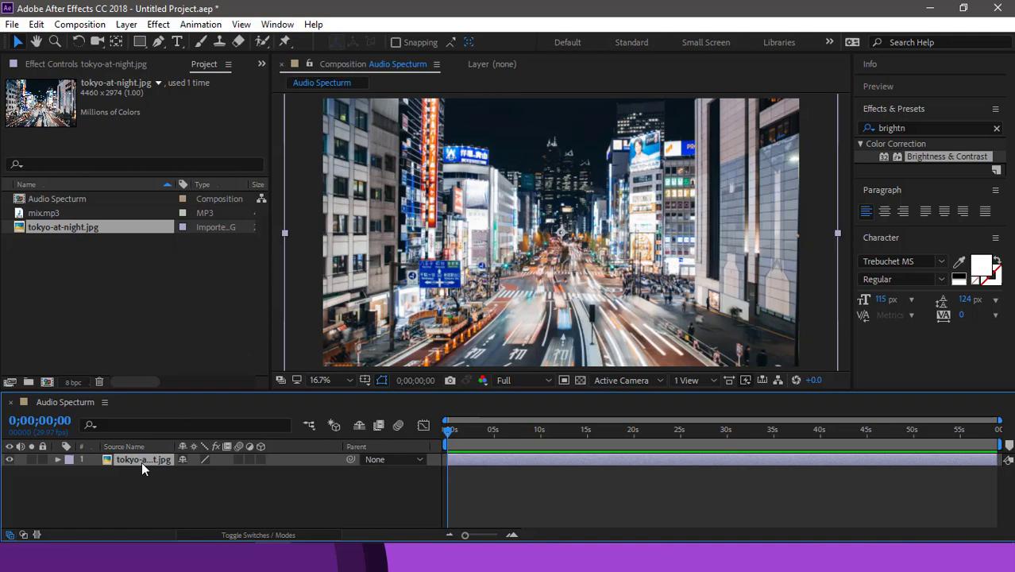
{"action": "left_click", "coordinate": [57, 460]}
{"action": "left_click", "coordinate": [70, 473]}
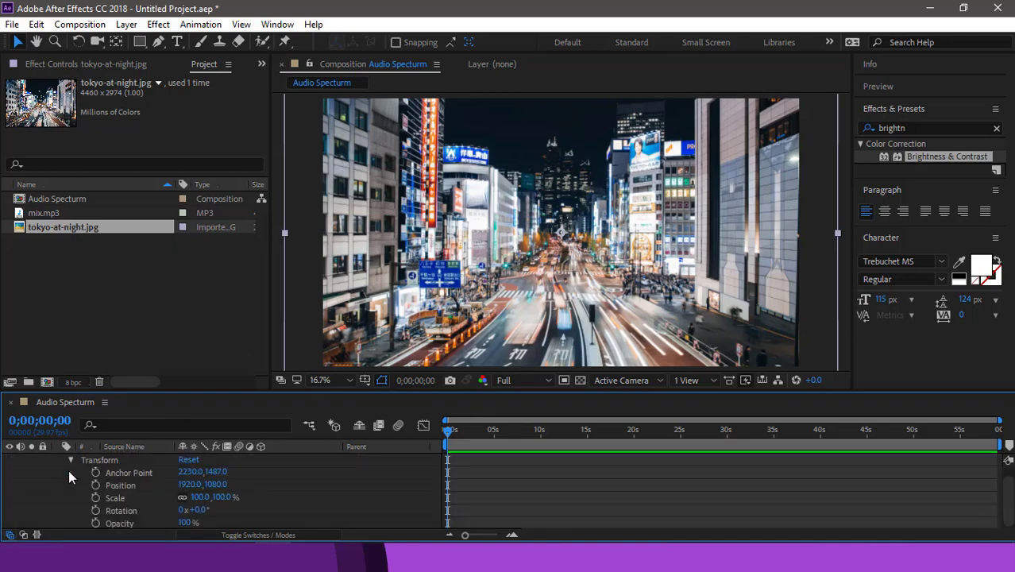
{"action": "left_click_drag", "start_coordinate": [184, 522], "coordinate": [68, 521]}
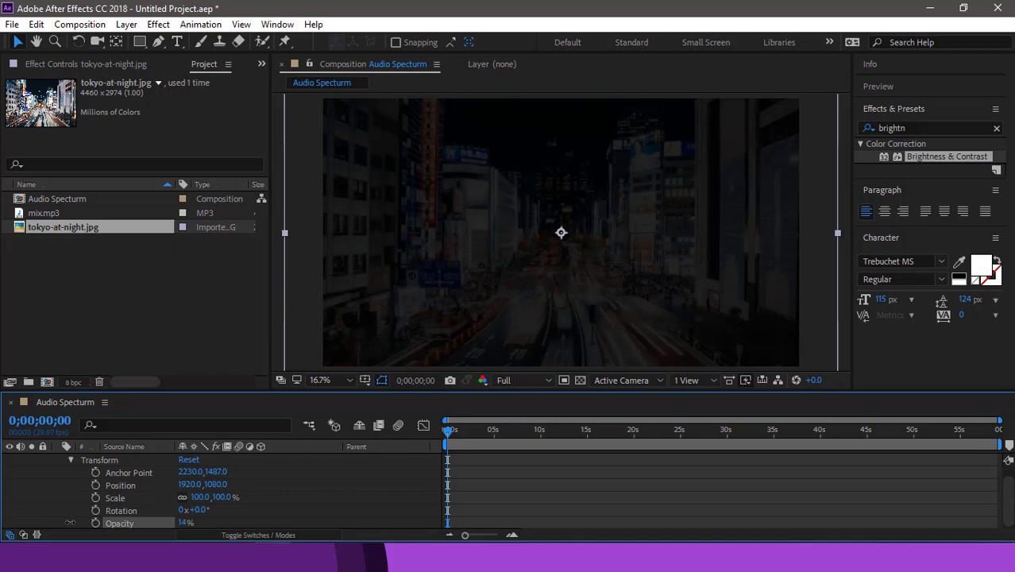
{"action": "left_click_drag", "start_coordinate": [72, 523], "coordinate": [76, 524]}
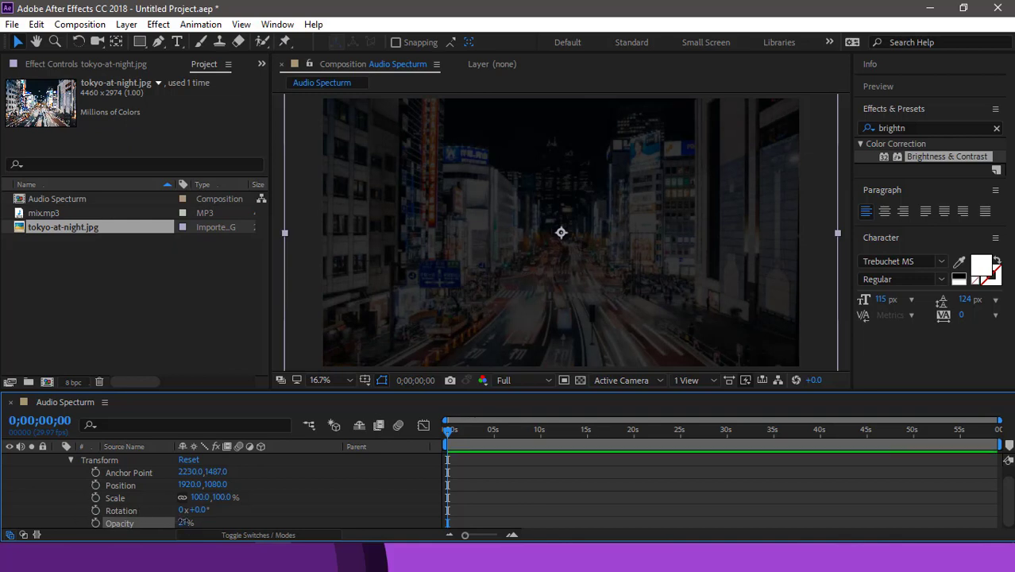
{"action": "left_click_drag", "start_coordinate": [182, 522], "coordinate": [189, 522]}
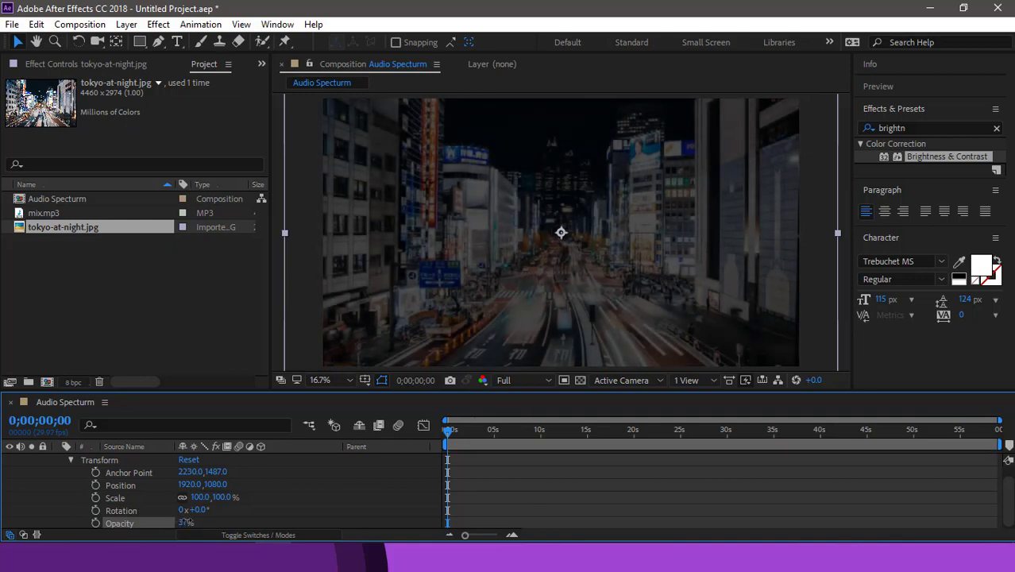
{"action": "left_click", "coordinate": [71, 459]}
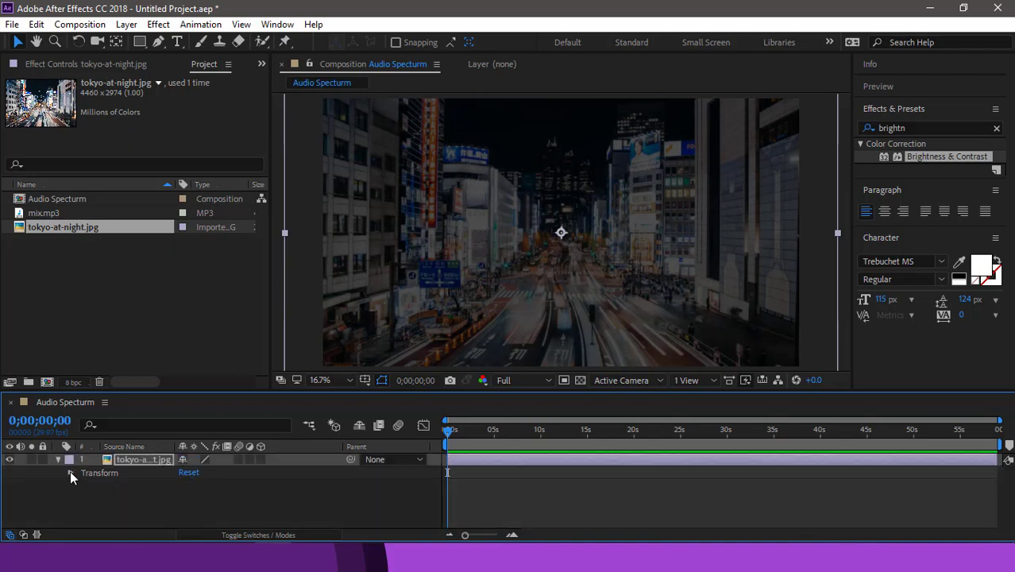
{"action": "left_click", "coordinate": [70, 470]}
{"action": "left_click", "coordinate": [68, 458]}
{"action": "left_click", "coordinate": [58, 458]}
{"action": "left_click", "coordinate": [111, 306]}
Add mix.mp3 to the timeline and create a new adjustment layer via New > Adjustment Layer
{"action": "left_click_drag", "start_coordinate": [48, 215], "coordinate": [97, 492]}
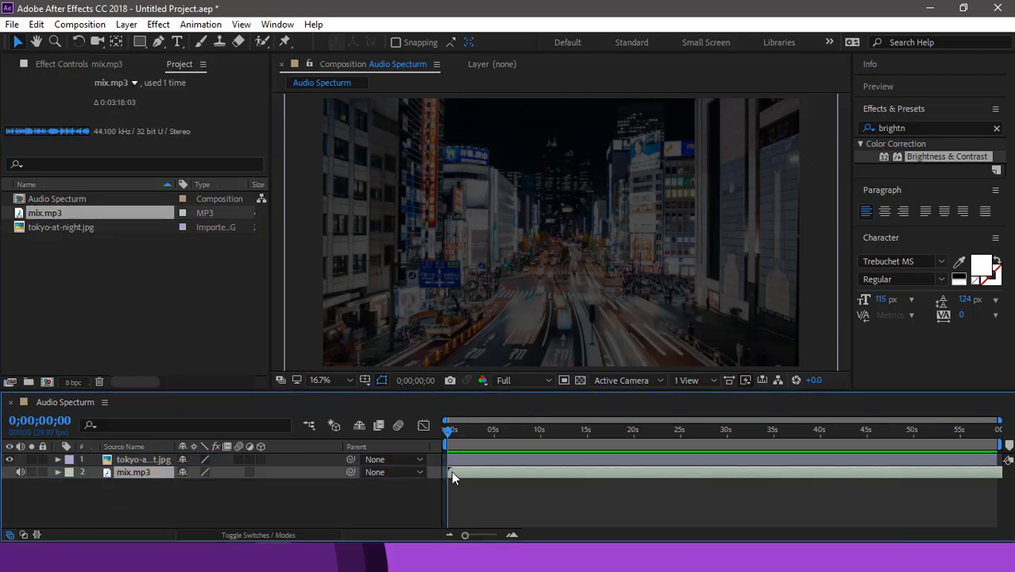
{"action": "mouse_move", "coordinate": [450, 472]}
{"action": "left_mouse_down"}
{"action": "mouse_move", "coordinate": [818, 453]}
{"action": "mouse_move", "coordinate": [462, 472]}
{"action": "left_mouse_up"}
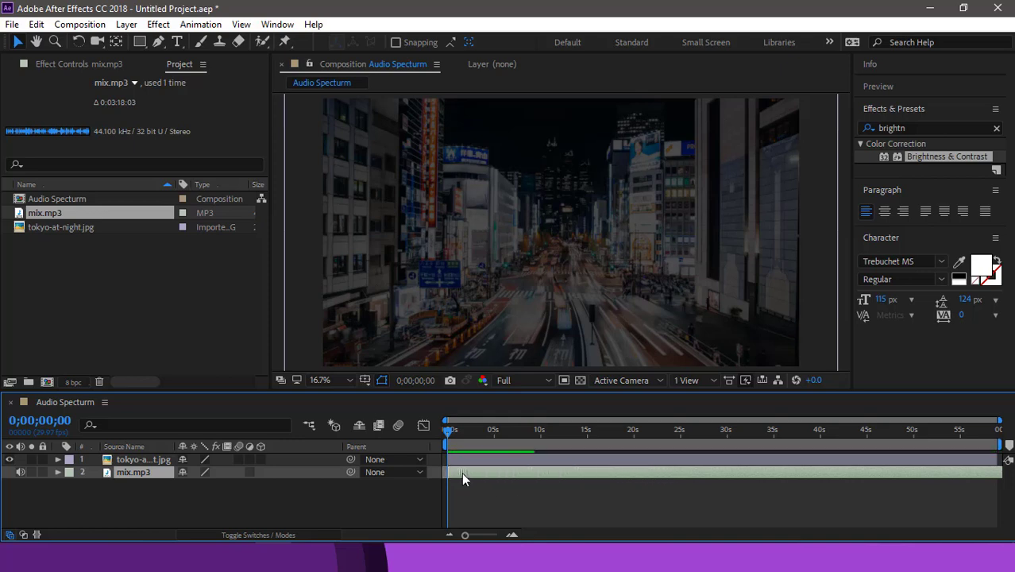
{"action": "right_click", "coordinate": [311, 491]}
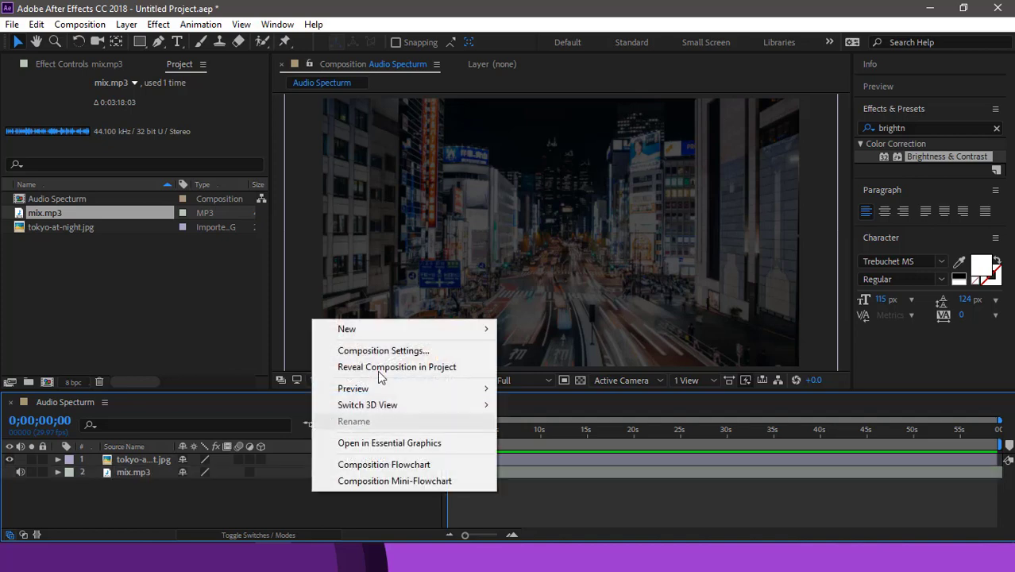
{"action": "mouse_move", "coordinate": [441, 332]}
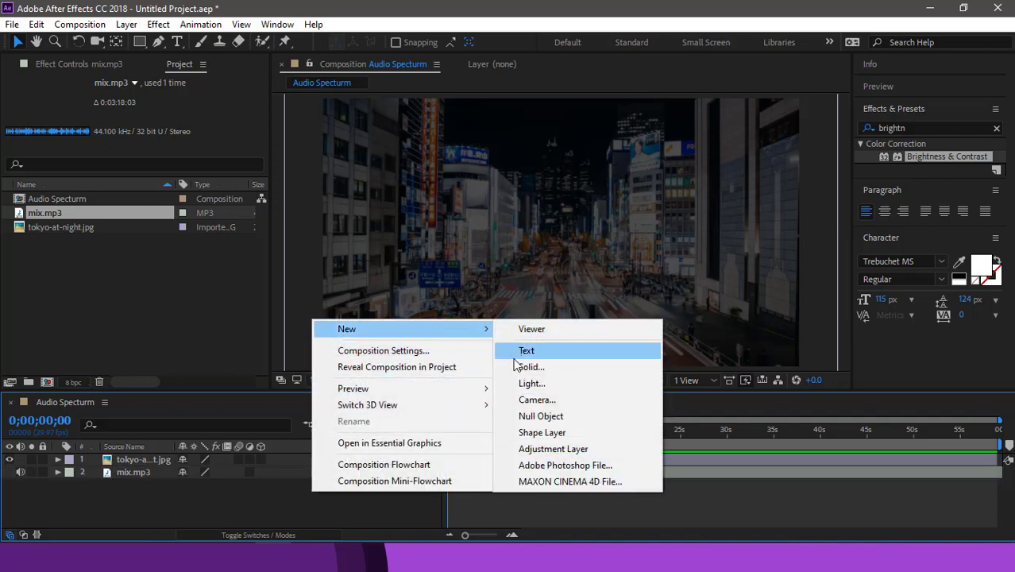
{"action": "left_click", "coordinate": [516, 449]}
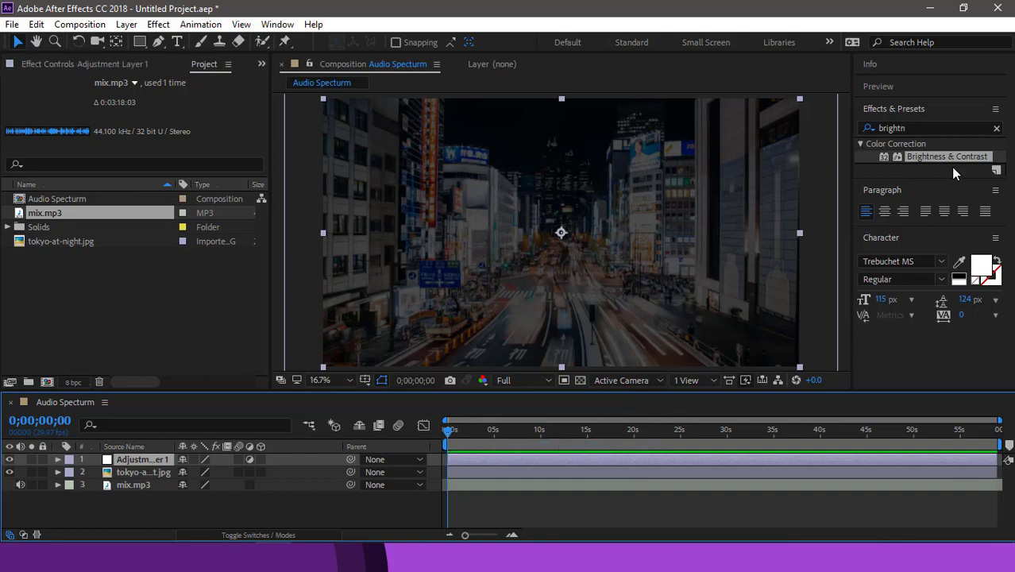
{"action": "left_click", "coordinate": [940, 104]}
{"action": "left_click", "coordinate": [936, 110]}
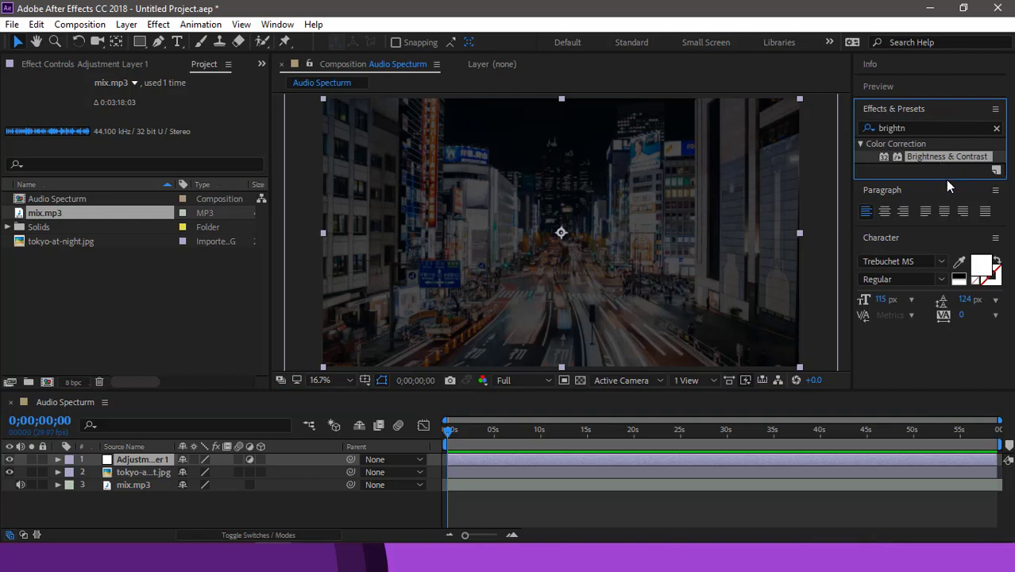
Search 'wig' and apply the Wiggle - rotation preset to the adjustment layer
{"action": "left_click", "coordinate": [930, 129]}
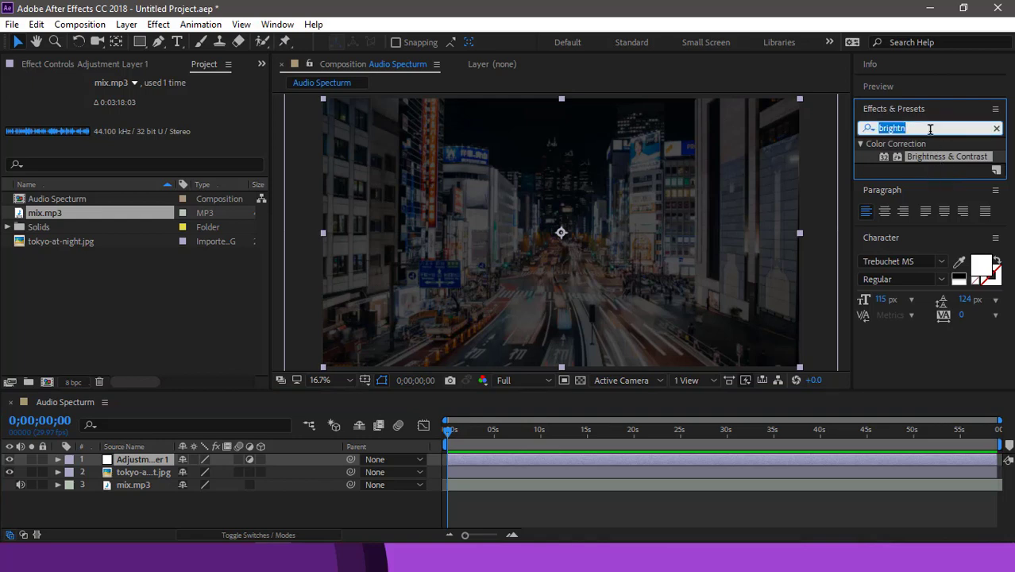
{"action": "type", "text": "wig"}
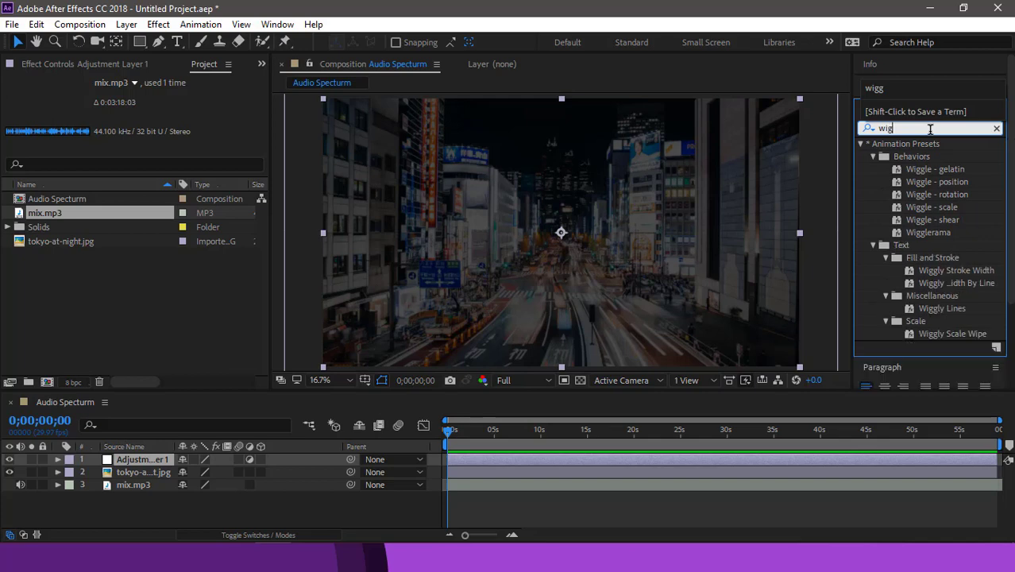
{"action": "left_click", "coordinate": [954, 196]}
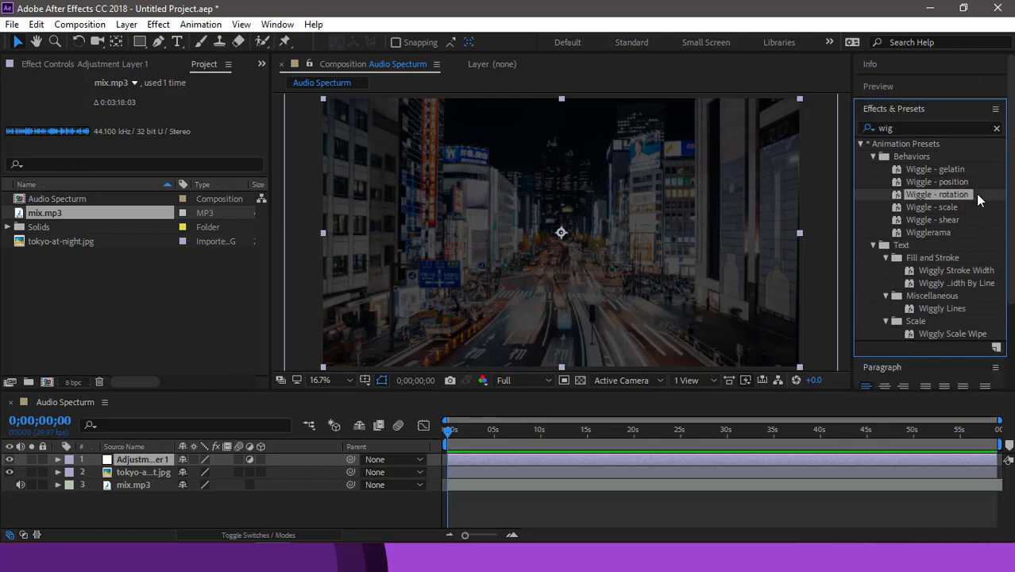
{"action": "left_click_drag", "start_coordinate": [975, 194], "coordinate": [138, 462]}
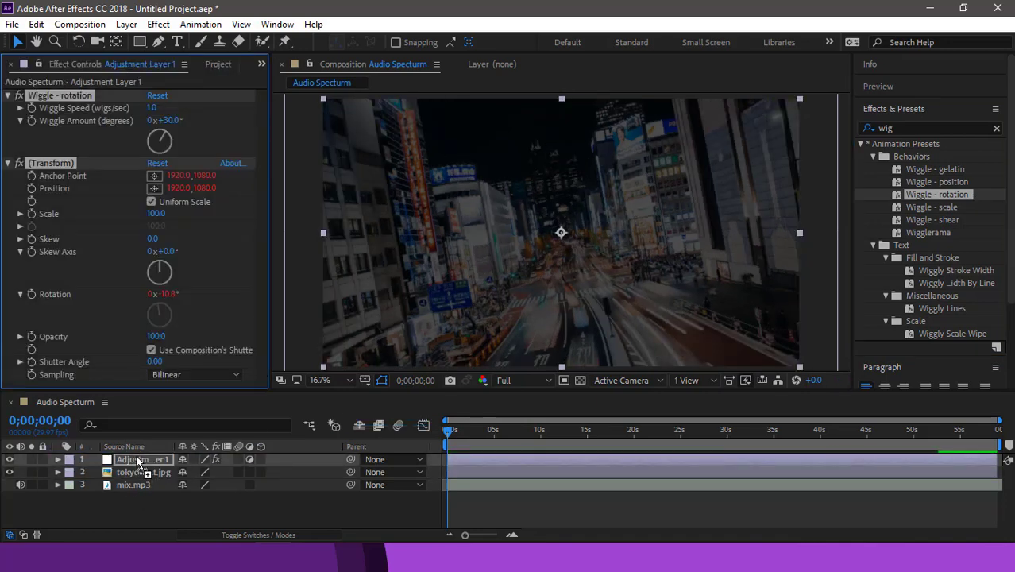
Set Wiggle Speed to 0.4 wigs/sec and Wiggle Amount to 3 degrees
{"action": "left_click", "coordinate": [150, 108]}
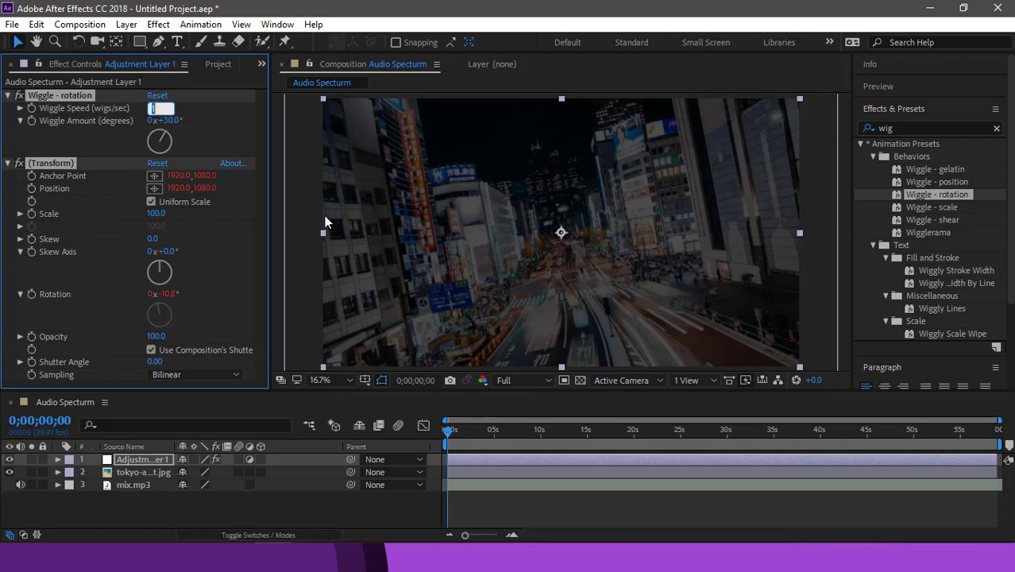
{"action": "type", "text": "0.4"}
{"action": "key", "text": "Return"}
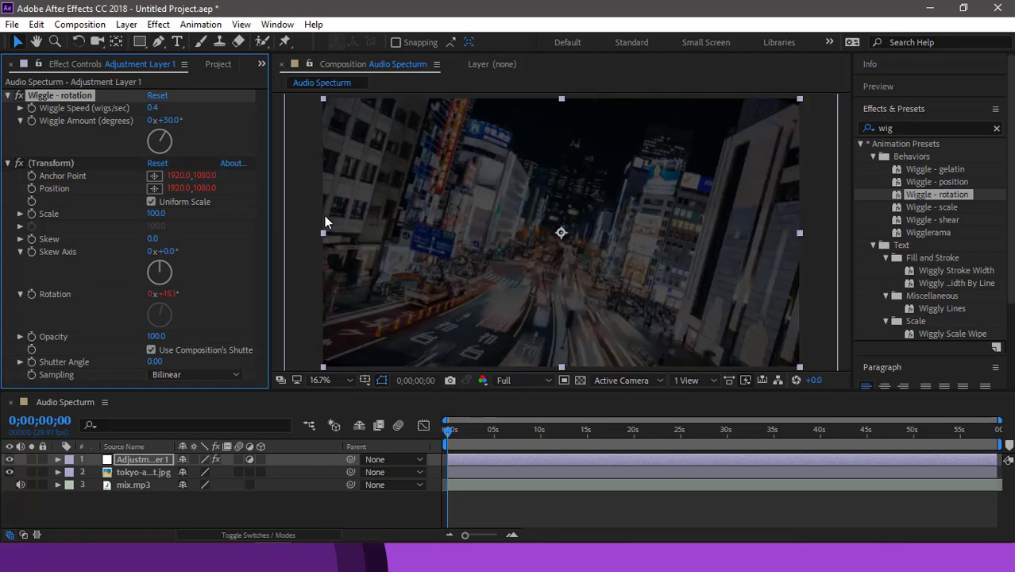
{"action": "left_click", "coordinate": [167, 121]}
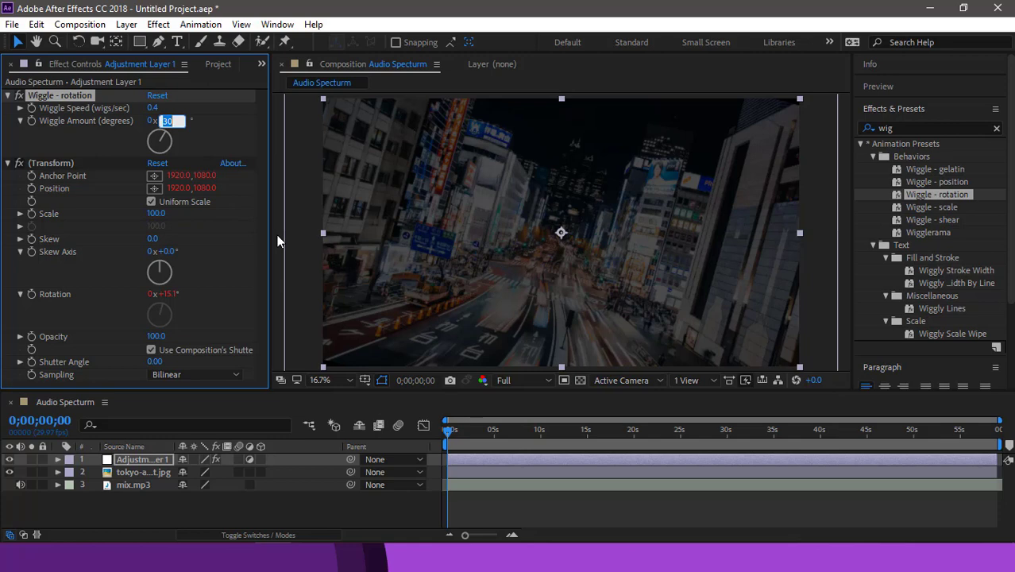
{"action": "type", "text": "5"}
{"action": "key", "text": "Return"}
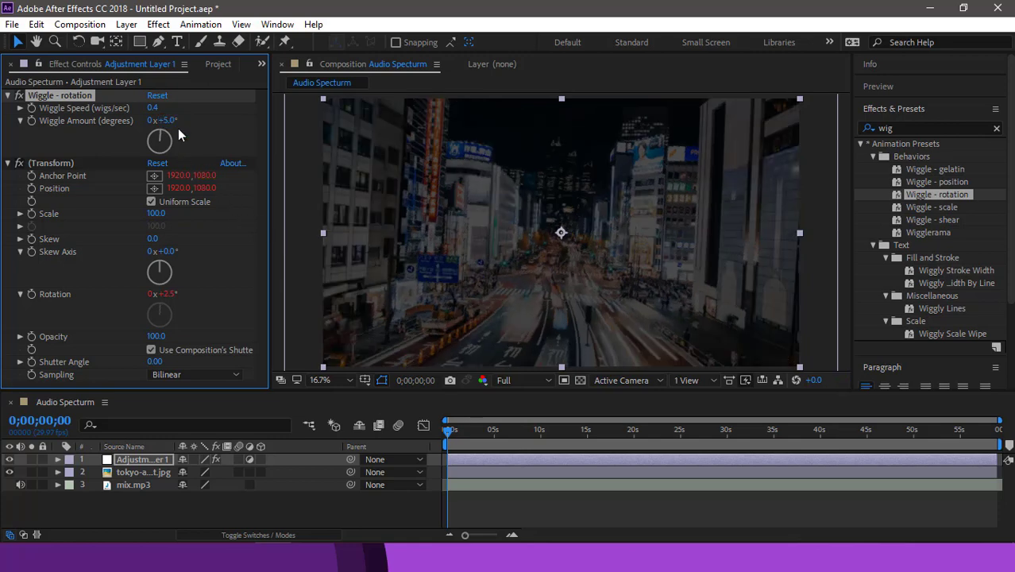
{"action": "left_click", "coordinate": [166, 120]}
{"action": "type", "text": "3"}
{"action": "key", "text": "Return"}
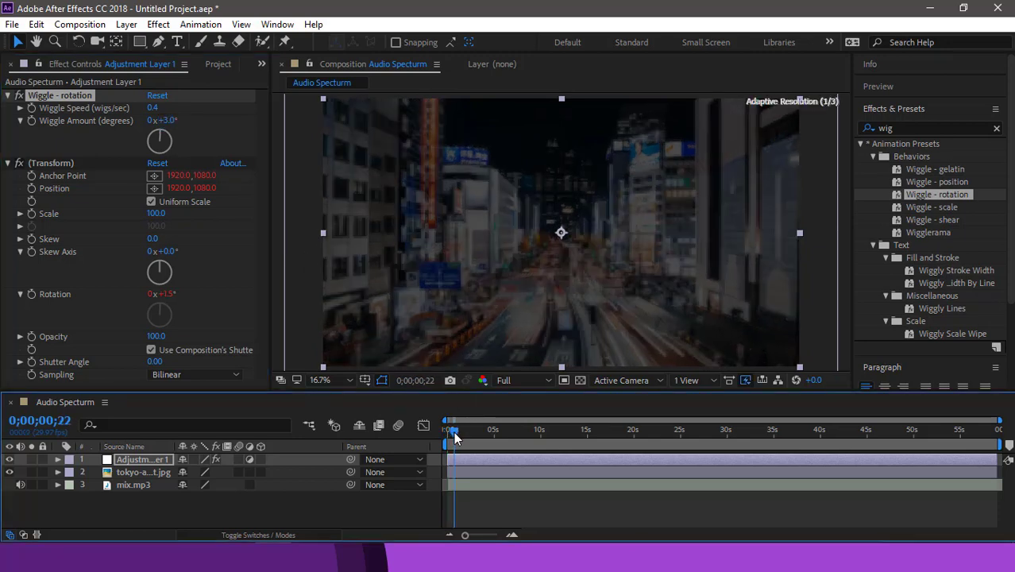
Set the viewer's preview resolution to Quarter
{"action": "left_click_drag", "start_coordinate": [449, 431], "coordinate": [458, 433]}
{"action": "left_click", "coordinate": [506, 381]}
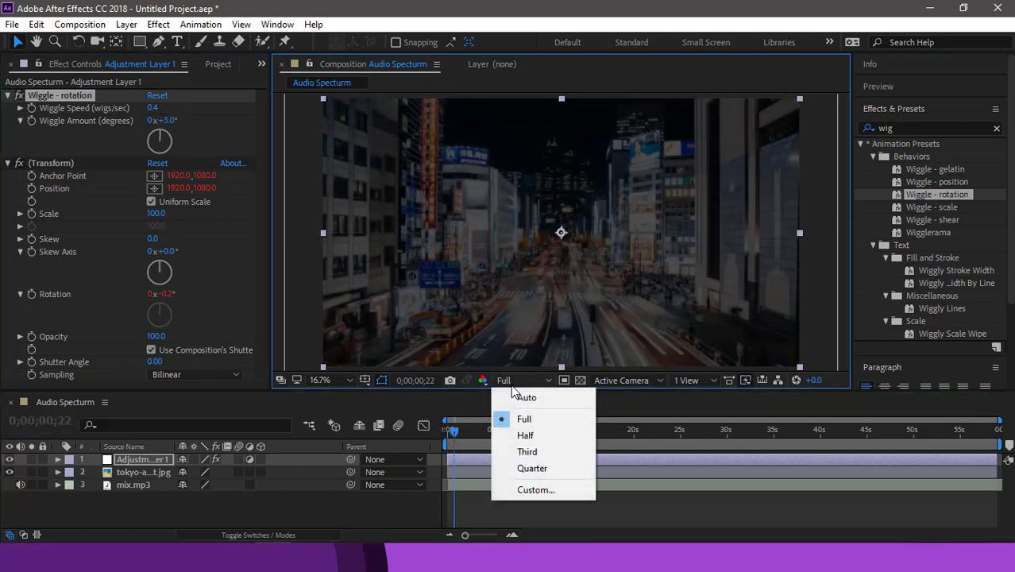
{"action": "left_click", "coordinate": [521, 473]}
{"action": "scroll", "coordinate": [517, 341], "scroll_direction": "down", "scroll_amount": 2}
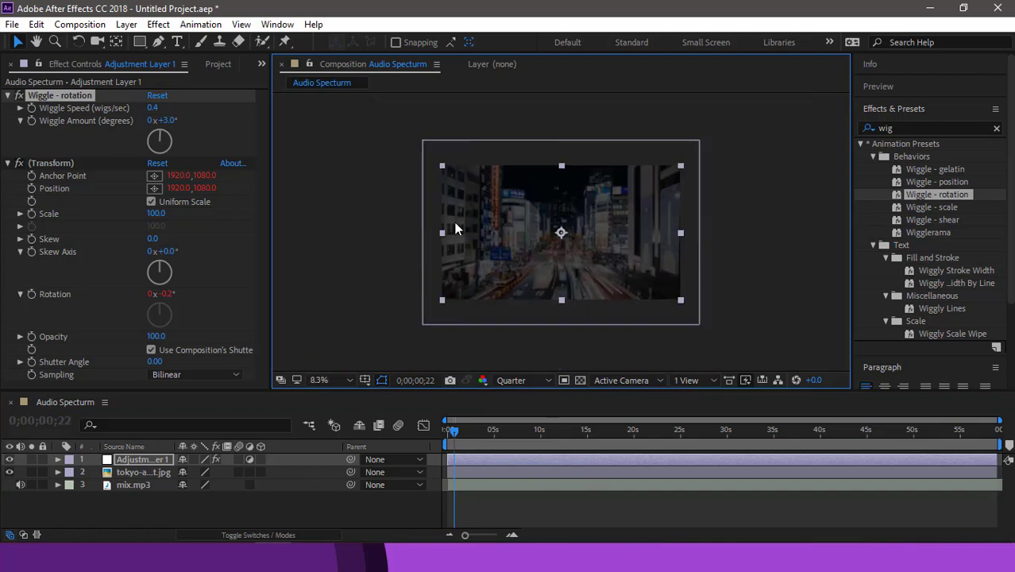
Scrub the opening seconds and fit the whole composition in the viewer
{"action": "left_click", "coordinate": [429, 172]}
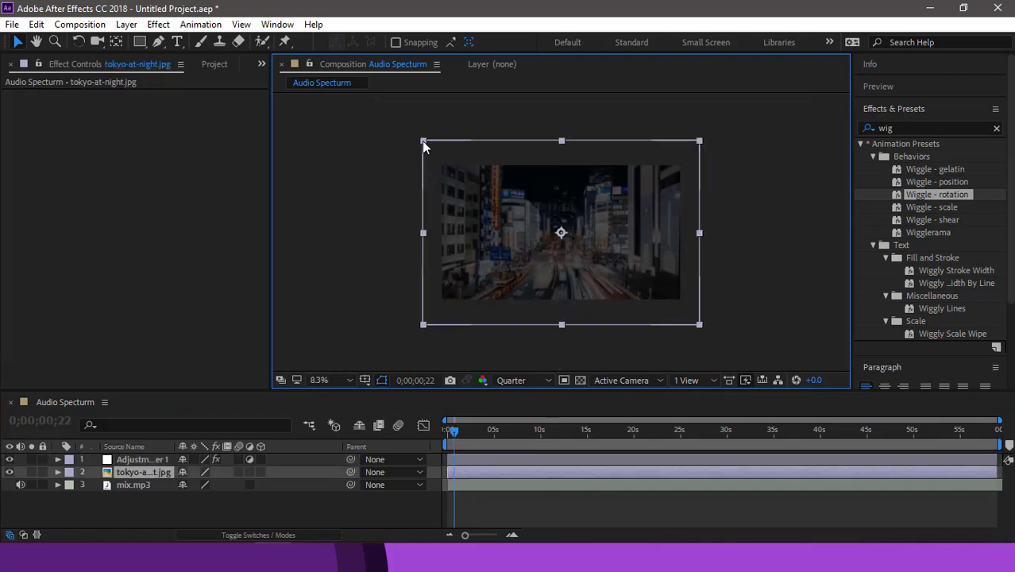
{"action": "left_click", "coordinate": [455, 429]}
{"action": "mouse_move", "coordinate": [456, 429]}
{"action": "left_mouse_down"}
{"action": "mouse_move", "coordinate": [499, 430]}
{"action": "mouse_move", "coordinate": [447, 445]}
{"action": "left_mouse_up"}
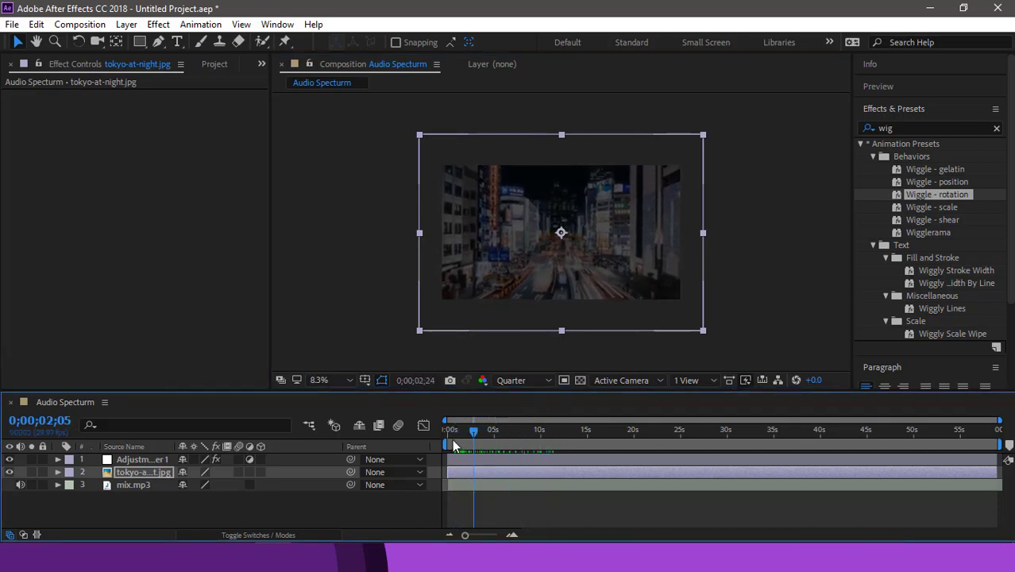
{"action": "left_click", "coordinate": [349, 380]}
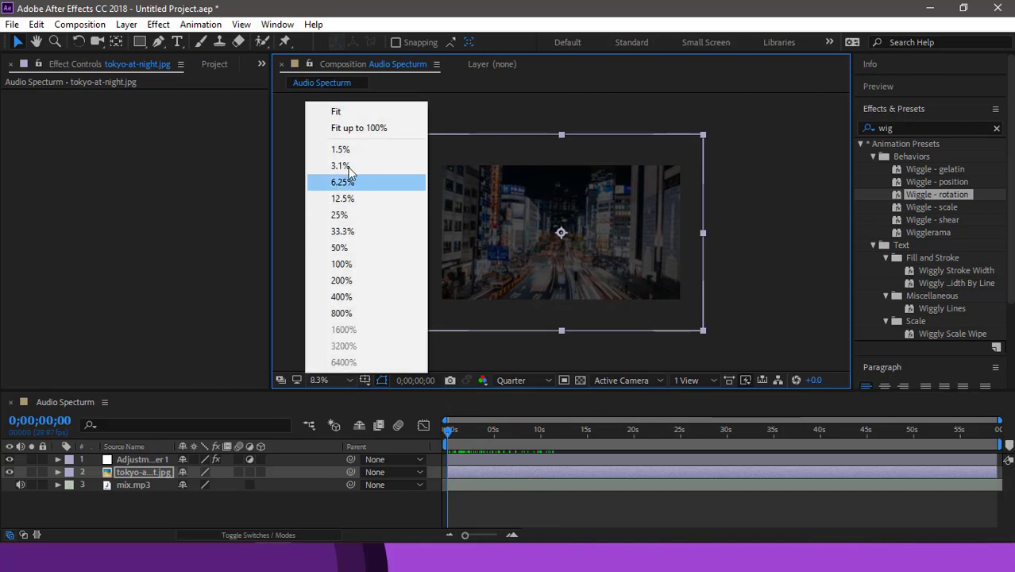
{"action": "left_click", "coordinate": [368, 131]}
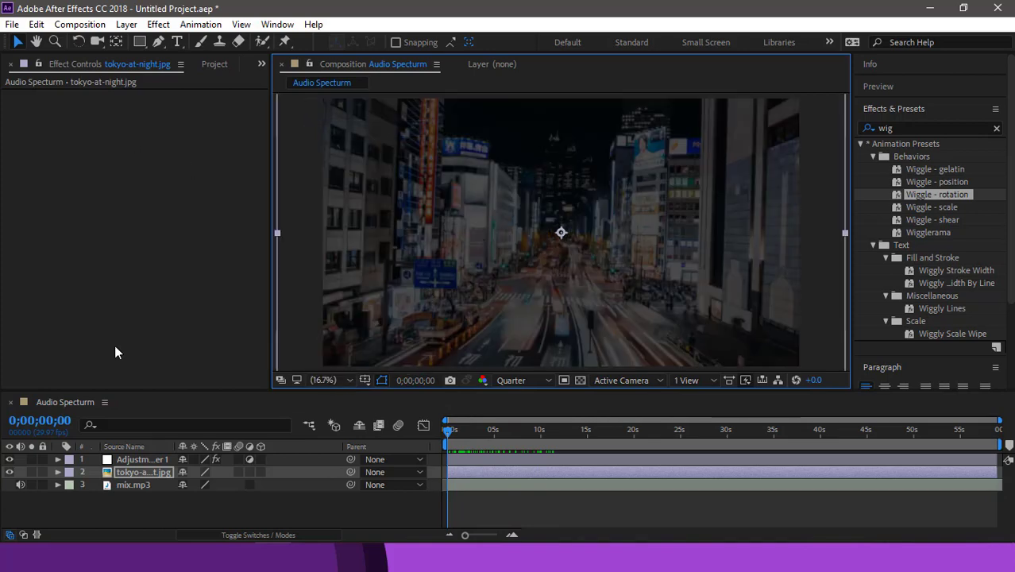
Run Keyframe Assistant > Convert Audio to Keyframes on mix.mp3, then clear the 'wig' effects search
{"action": "left_click", "coordinate": [143, 482]}
{"action": "right_click", "coordinate": [142, 484]}
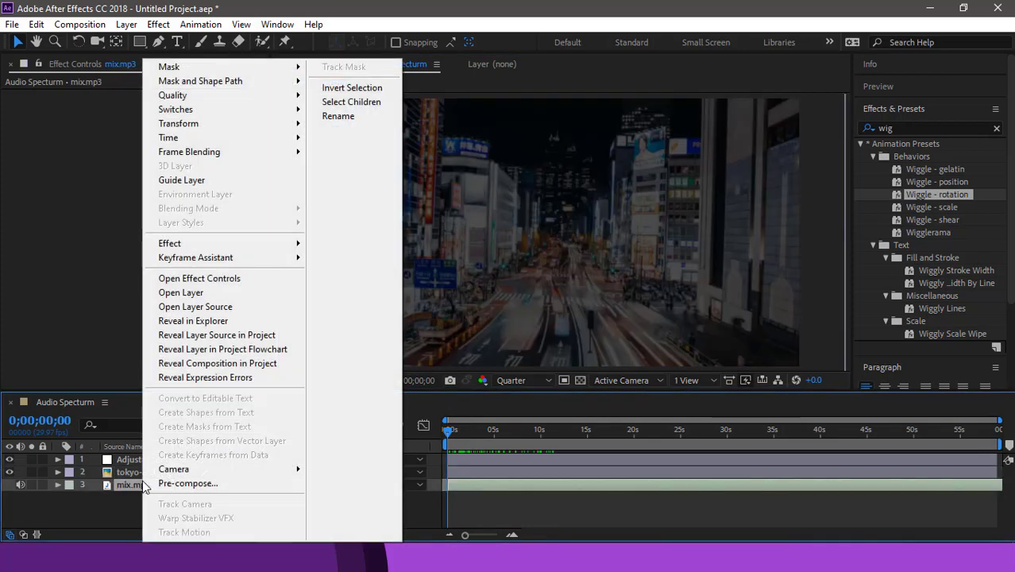
{"action": "mouse_move", "coordinate": [251, 249]}
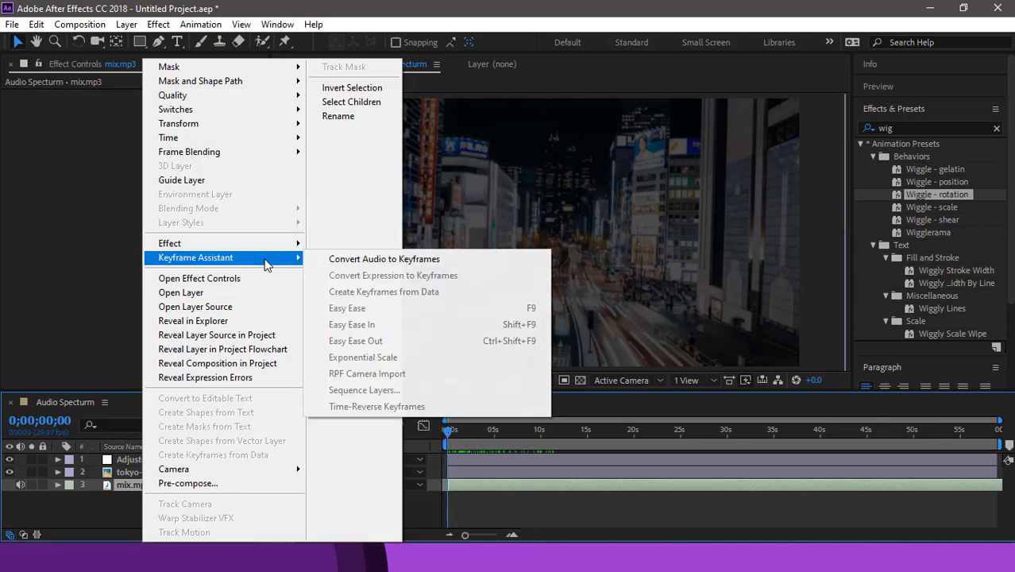
{"action": "left_click", "coordinate": [324, 261]}
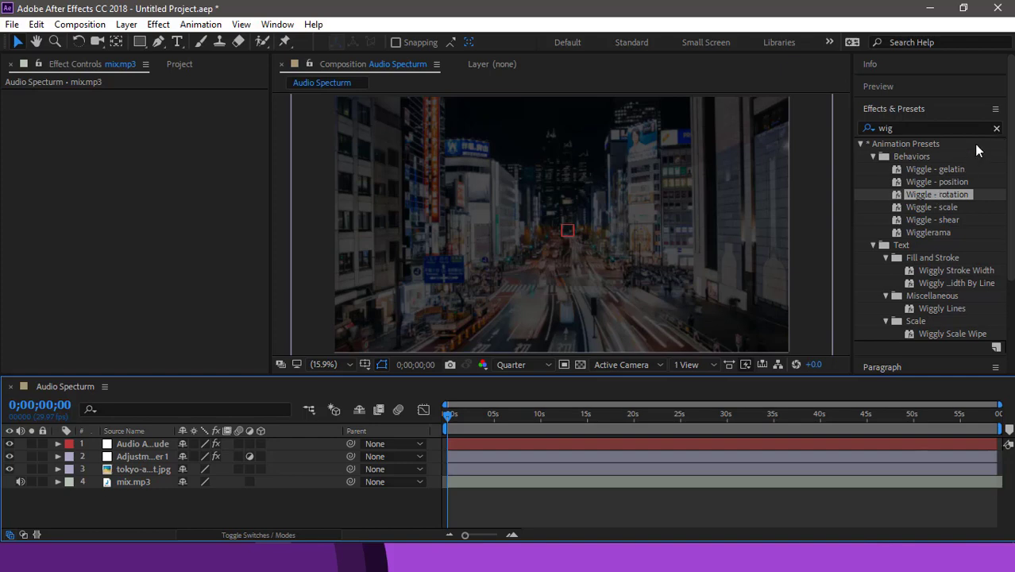
{"action": "left_click", "coordinate": [996, 128]}
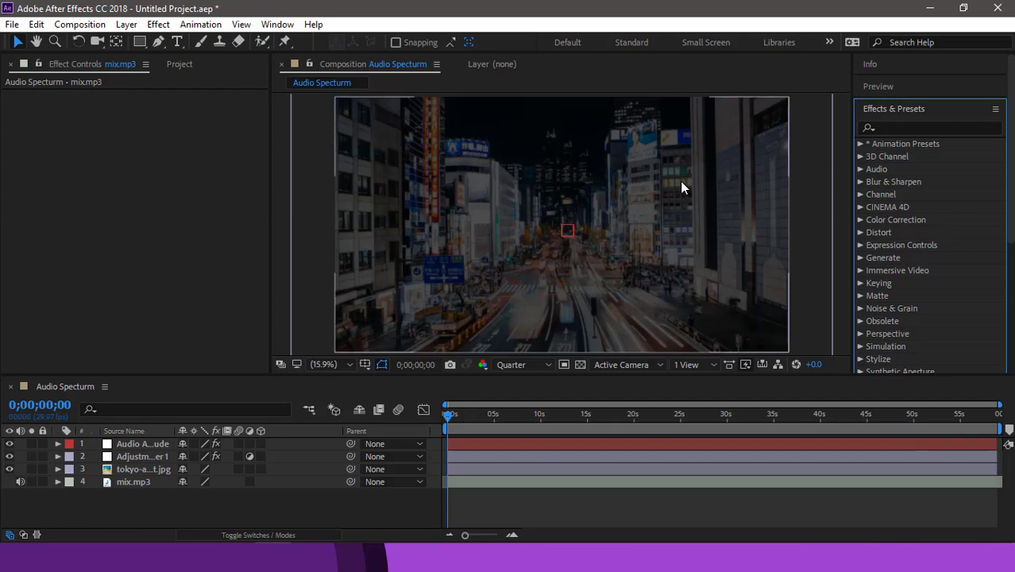
Search 'fas' and apply CC Radial Fast Blur to the mix.mp3 layer
{"action": "left_click", "coordinate": [926, 126]}
{"action": "type", "text": "fa"}
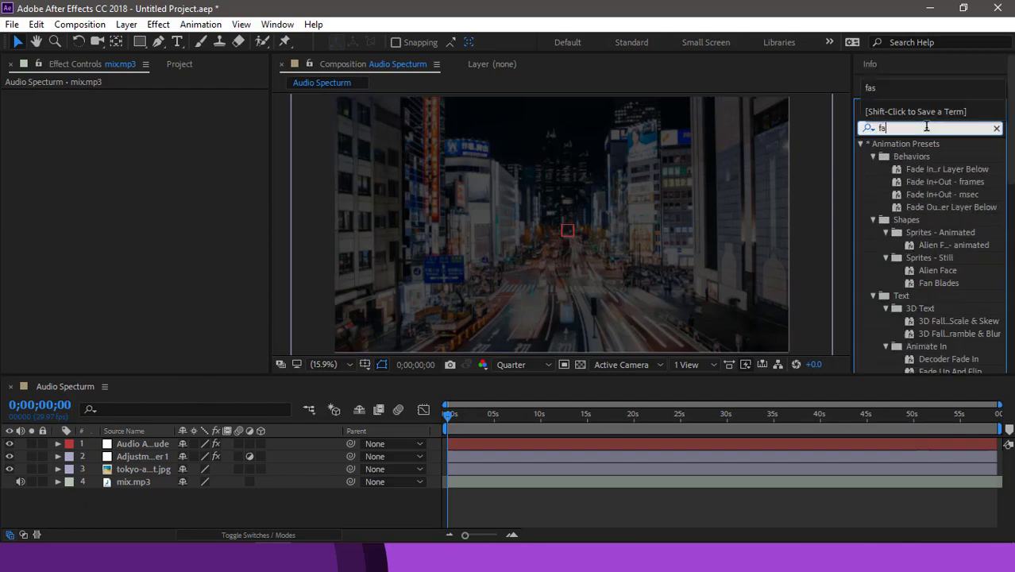
{"action": "type", "text": "s"}
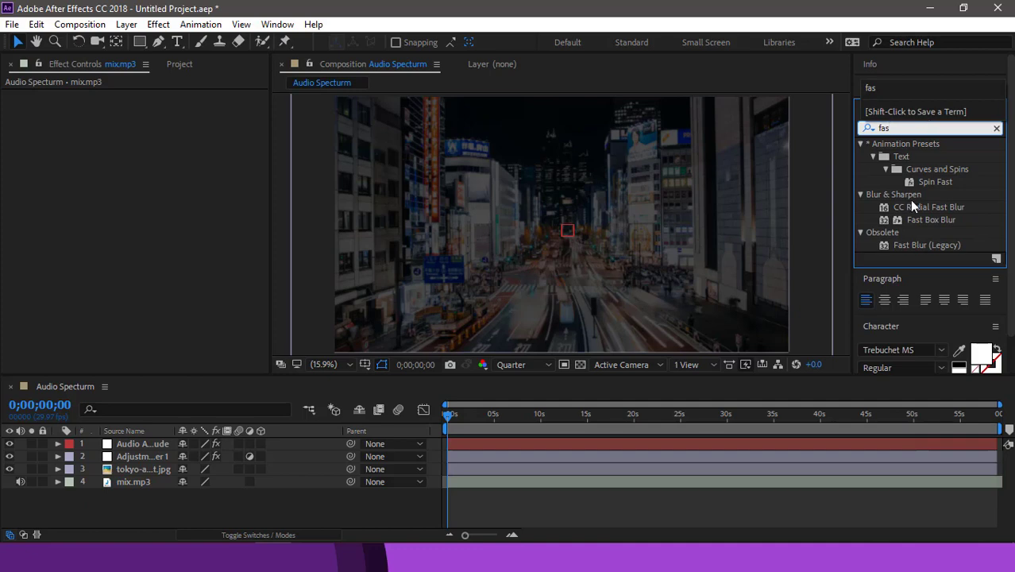
{"action": "left_click_drag", "start_coordinate": [913, 207], "coordinate": [147, 162]}
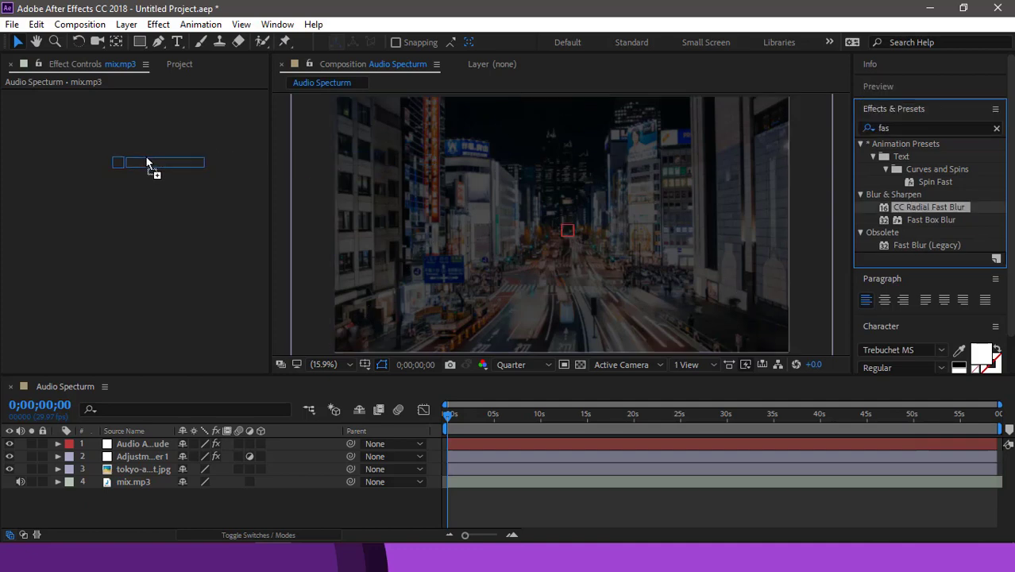
{"action": "left_click_drag", "start_coordinate": [166, 176], "coordinate": [187, 187]}
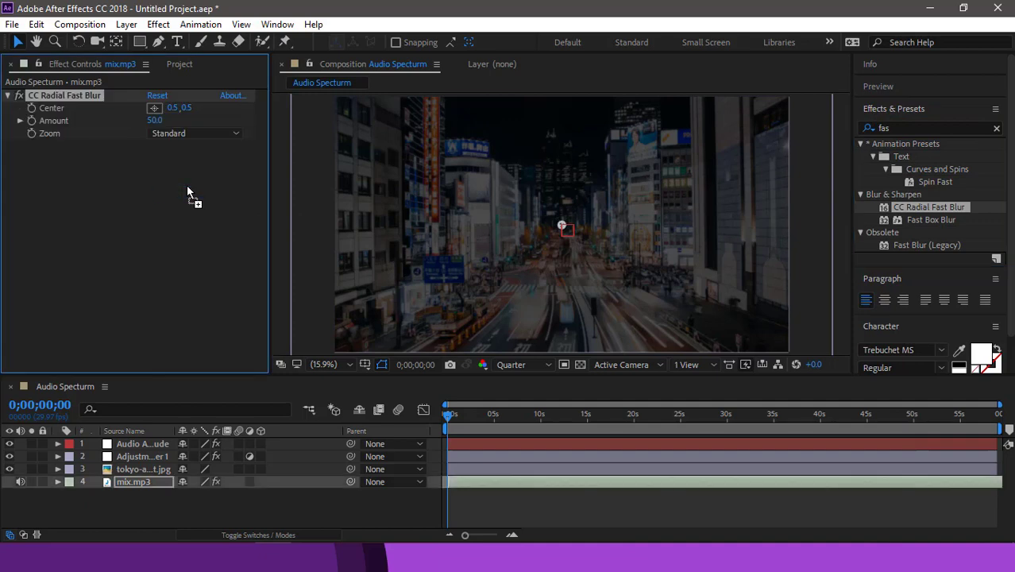
Reselect Adjustment Layer 1 and collapse its Wiggle - rotation effect controls
{"action": "left_click", "coordinate": [151, 443]}
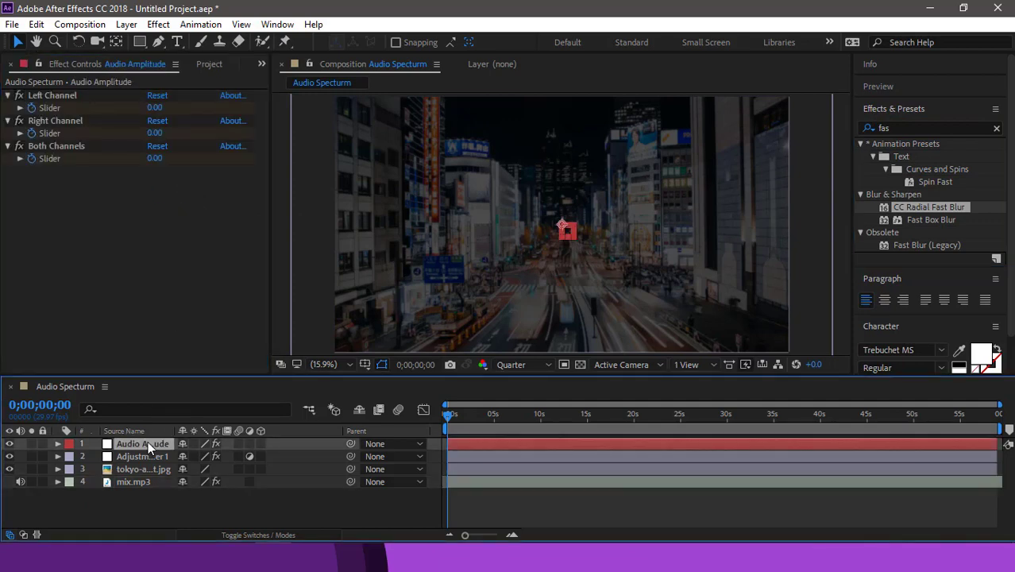
{"action": "left_click", "coordinate": [141, 454]}
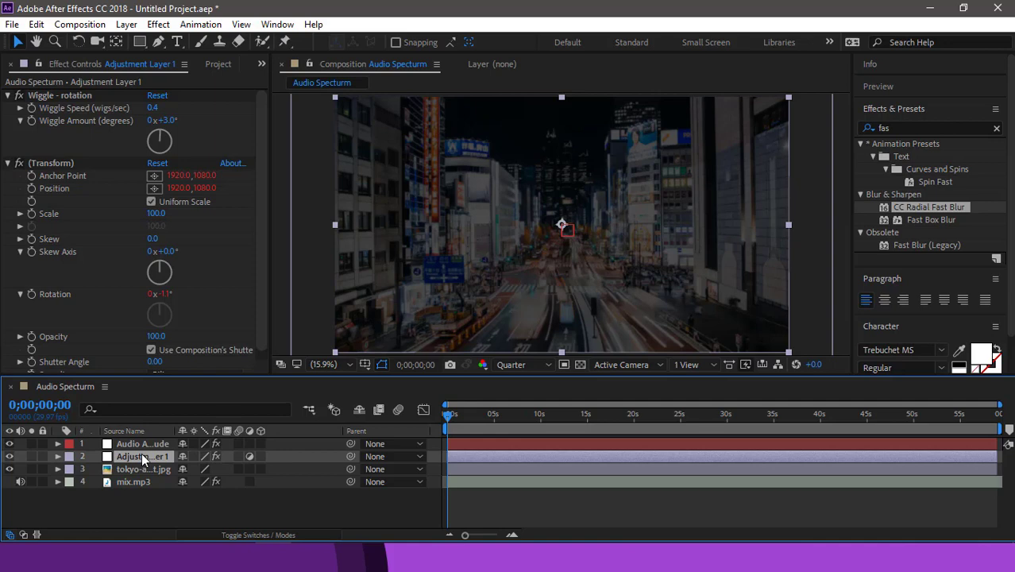
{"action": "left_click", "coordinate": [7, 95]}
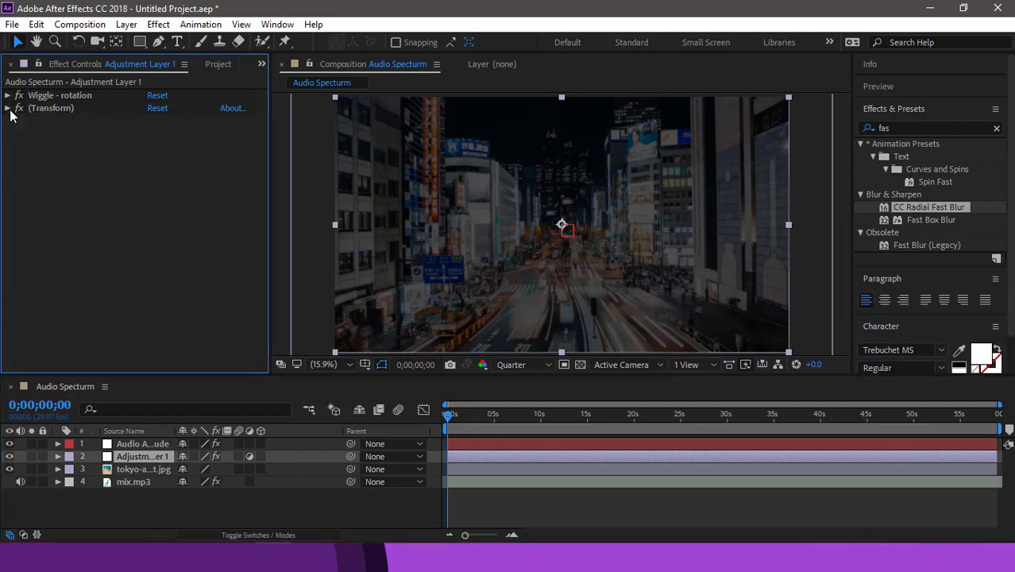
{"action": "left_click", "coordinate": [137, 443]}
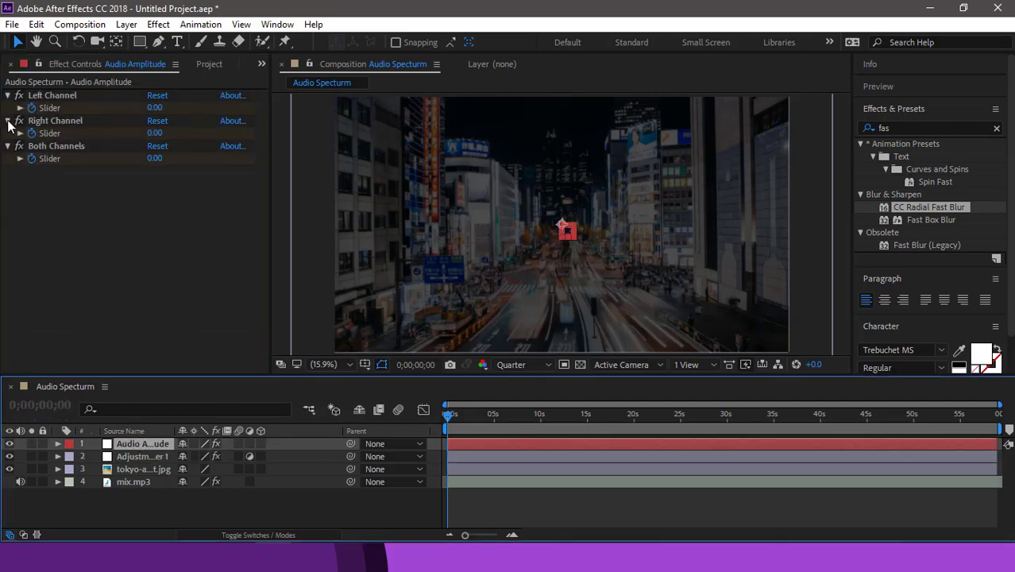
{"action": "left_click", "coordinate": [141, 456]}
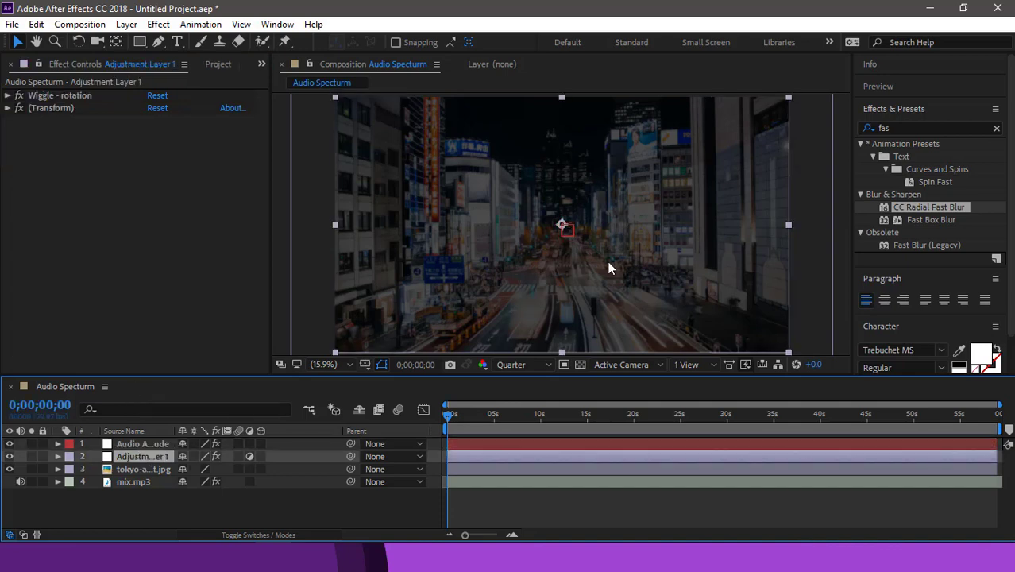
Apply CC Radial Fast Blur to Adjustment Layer 1 with Amount 10
{"action": "left_click_drag", "start_coordinate": [906, 208], "coordinate": [104, 204]}
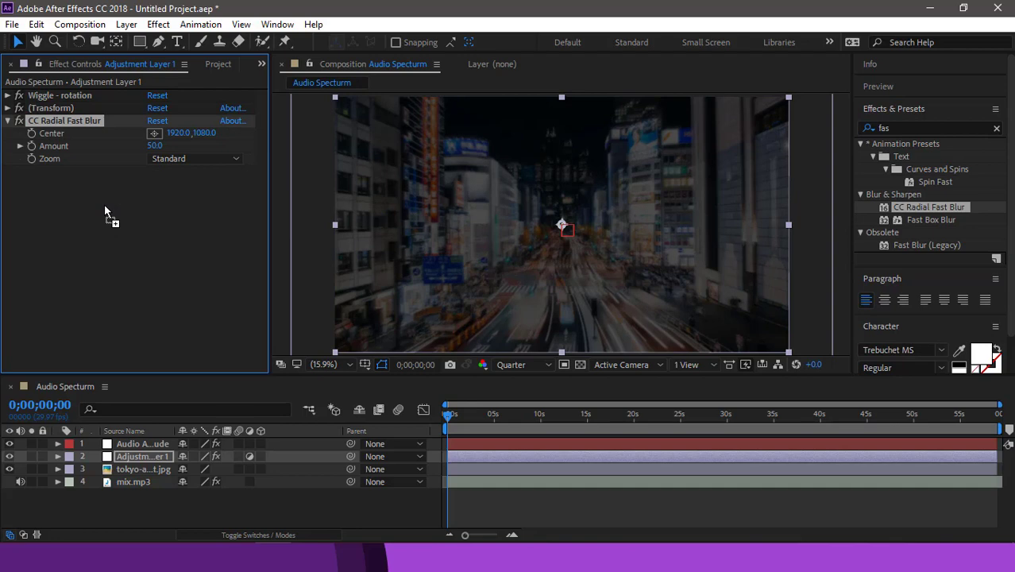
{"action": "left_click", "coordinate": [152, 146]}
{"action": "type", "text": "10"}
{"action": "key", "text": "Return"}
{"action": "left_click_drag", "start_coordinate": [451, 418], "coordinate": [451, 422]}
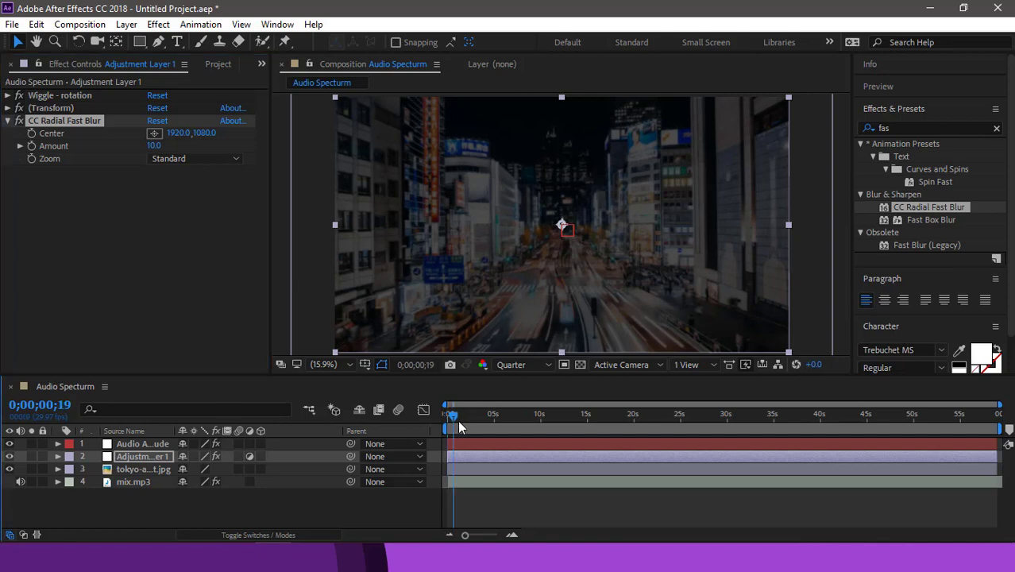
Enable an expression on the blur Amount and delete Audio Amplitude's Left and Right Channel effects
{"action": "left_click", "coordinate": [31, 146], "text": "alt"}
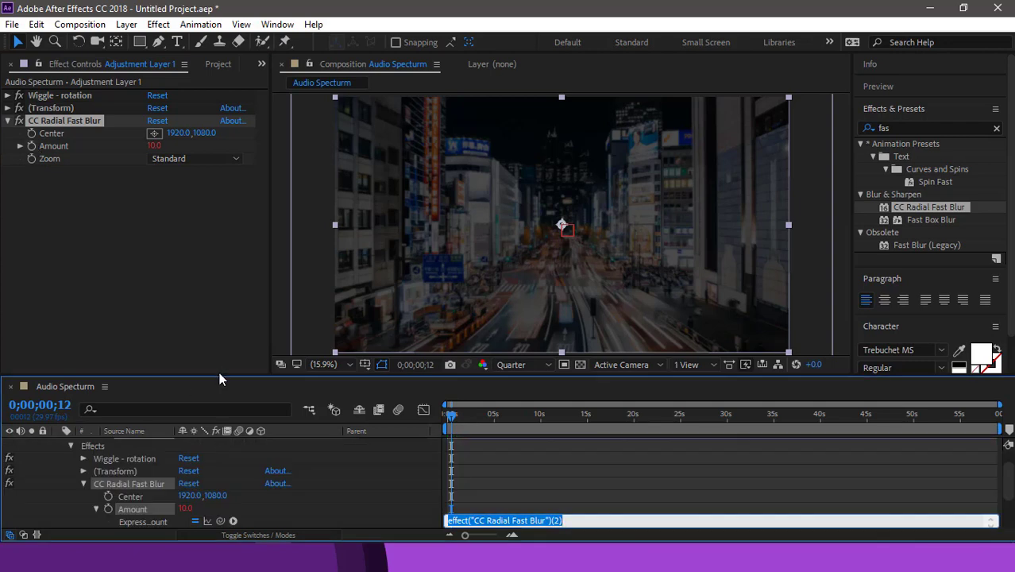
{"action": "left_click_drag", "start_coordinate": [219, 371], "coordinate": [210, 276]}
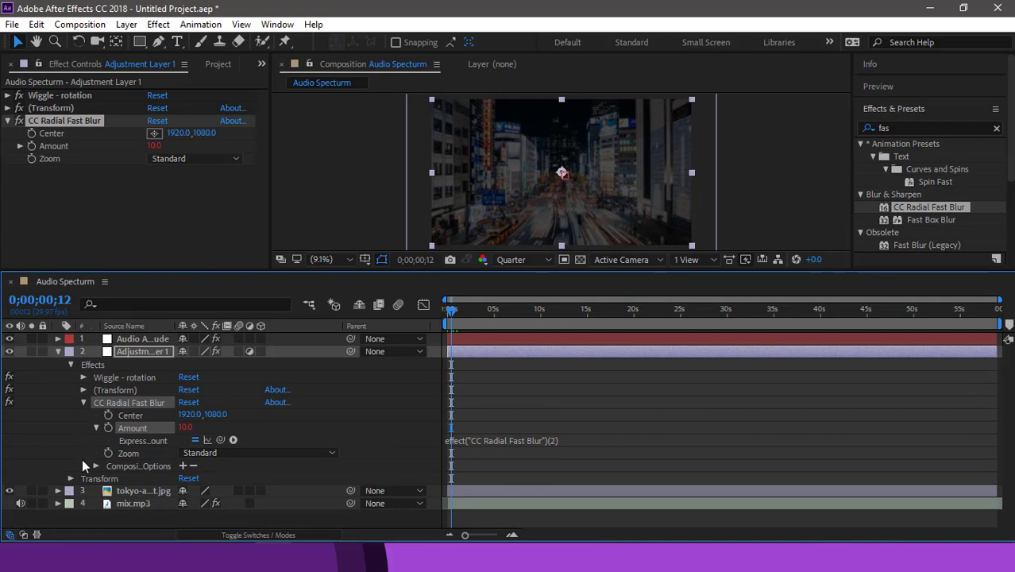
{"action": "left_click", "coordinate": [57, 339]}
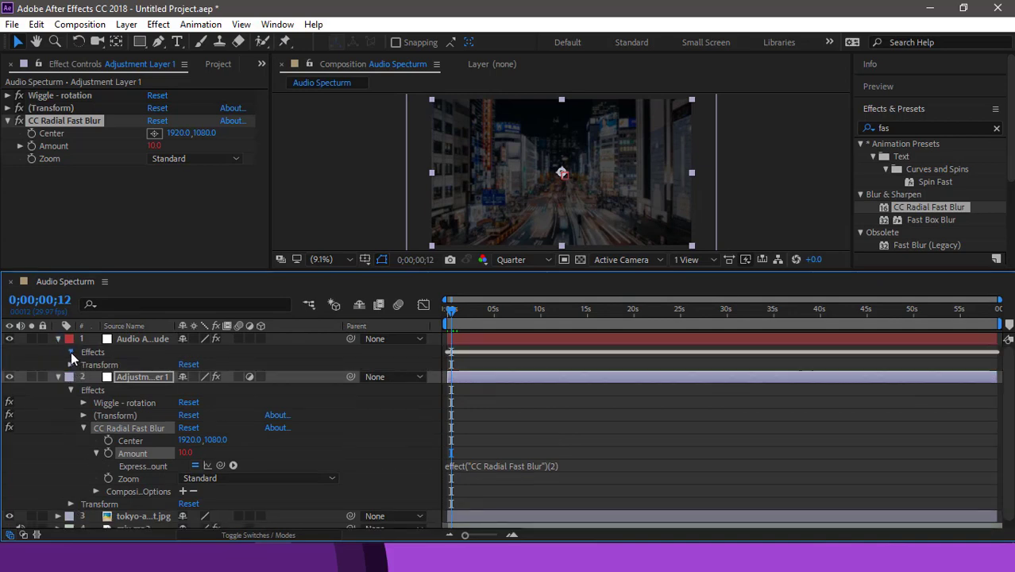
{"action": "left_click", "coordinate": [71, 351]}
{"action": "left_click", "coordinate": [106, 364]}
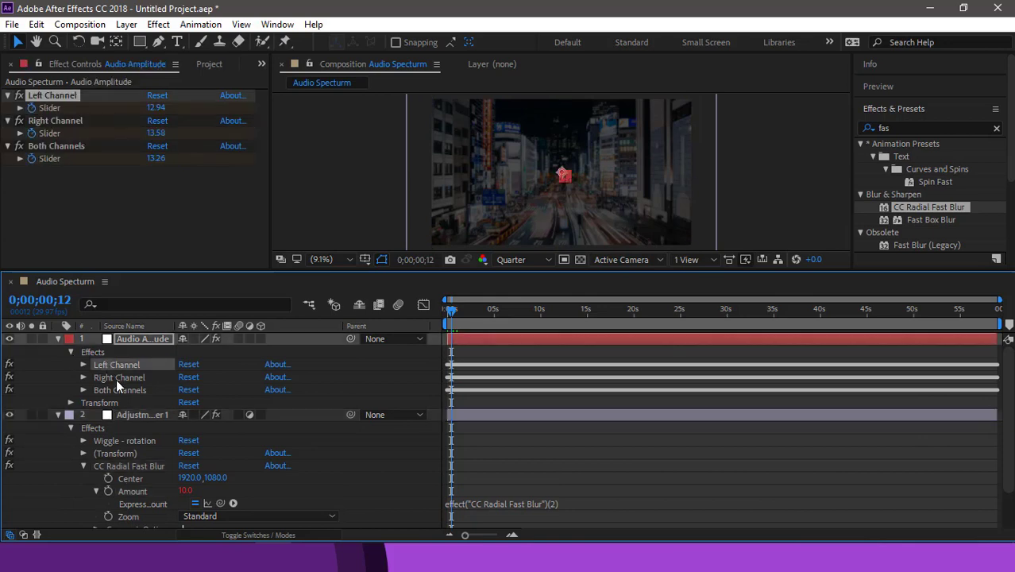
{"action": "left_click", "coordinate": [116, 378], "text": "ctrl"}
{"action": "key", "text": "Delete"}
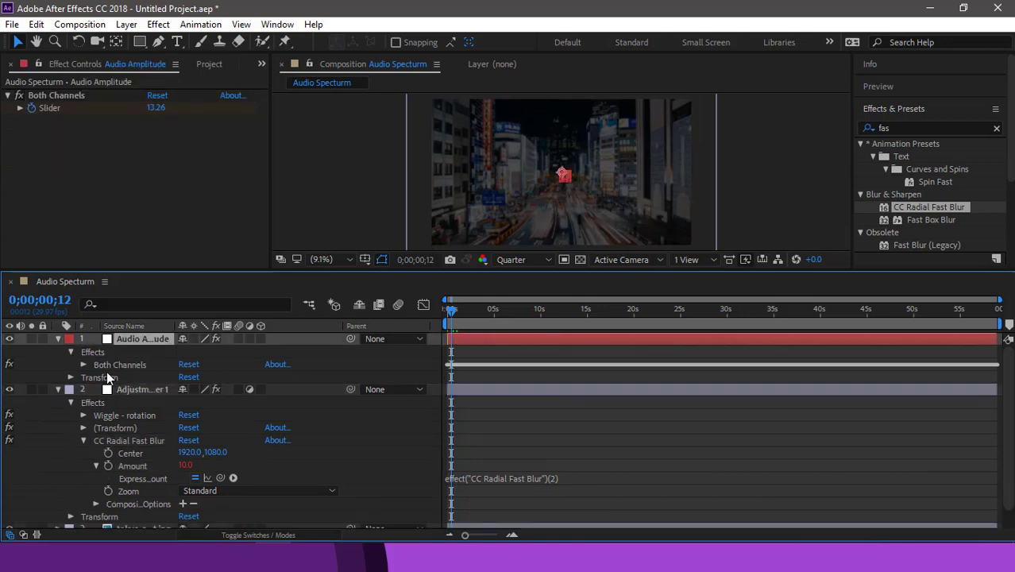
Move Adjustment Layer 1 above Audio Amplitude and reveal the Both Channels Slider
{"action": "left_click", "coordinate": [71, 352]}
{"action": "left_click", "coordinate": [58, 338]}
{"action": "left_click", "coordinate": [58, 338]}
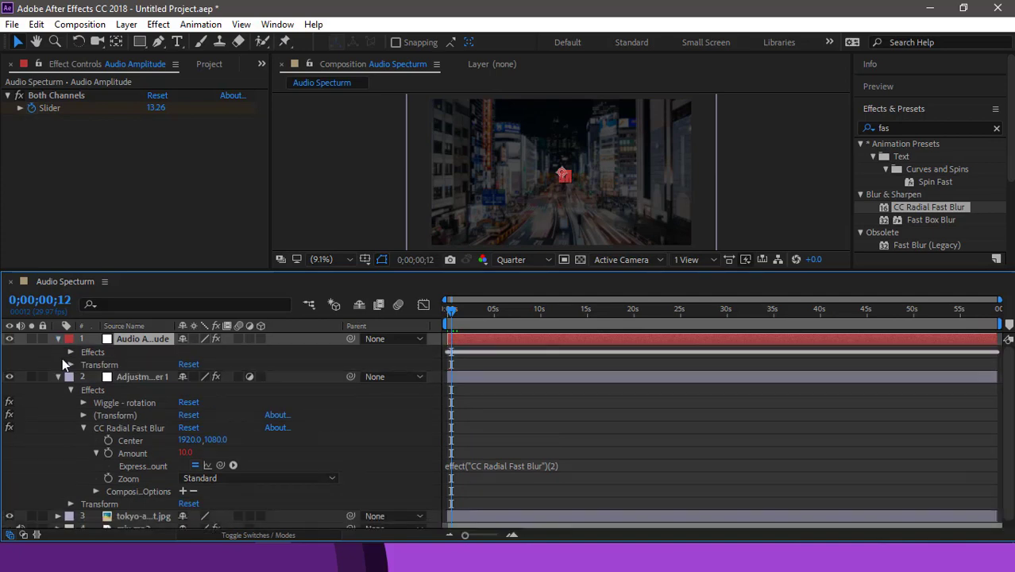
{"action": "left_click", "coordinate": [71, 364]}
{"action": "left_click", "coordinate": [70, 365]}
{"action": "left_click", "coordinate": [71, 352]}
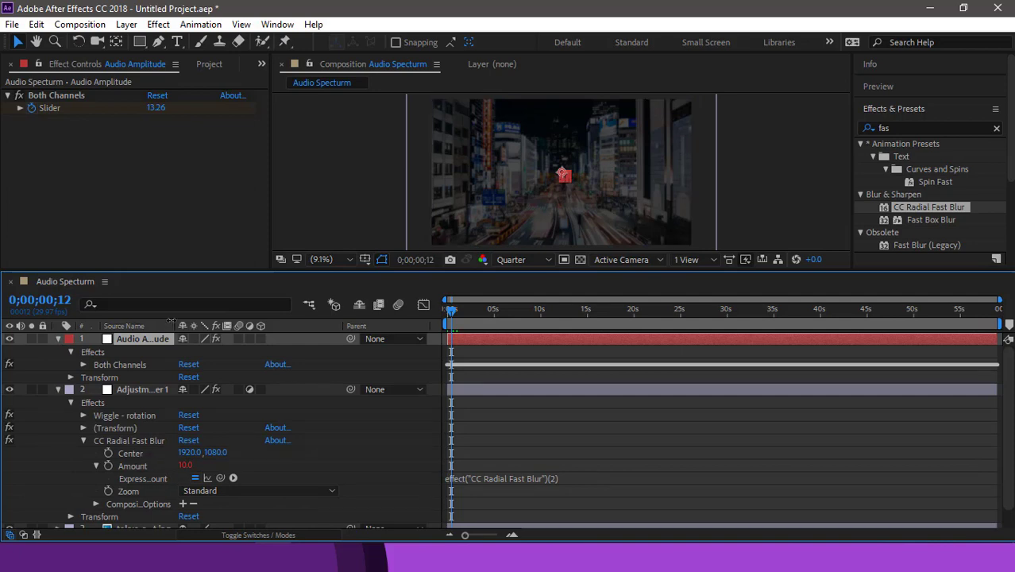
{"action": "left_click_drag", "start_coordinate": [115, 388], "coordinate": [137, 333]}
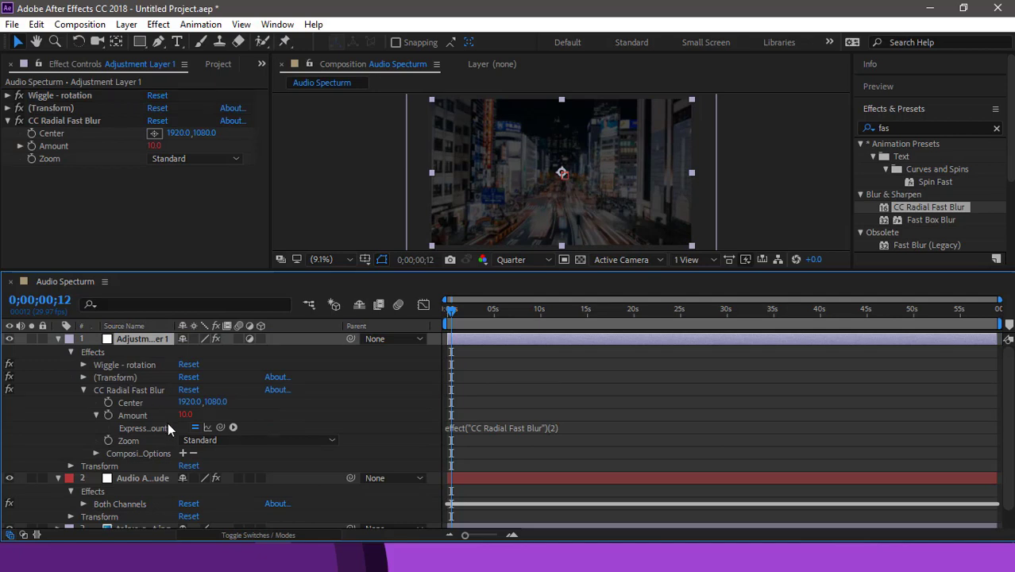
{"action": "scroll", "coordinate": [168, 423], "scroll_direction": "down", "scroll_amount": 1}
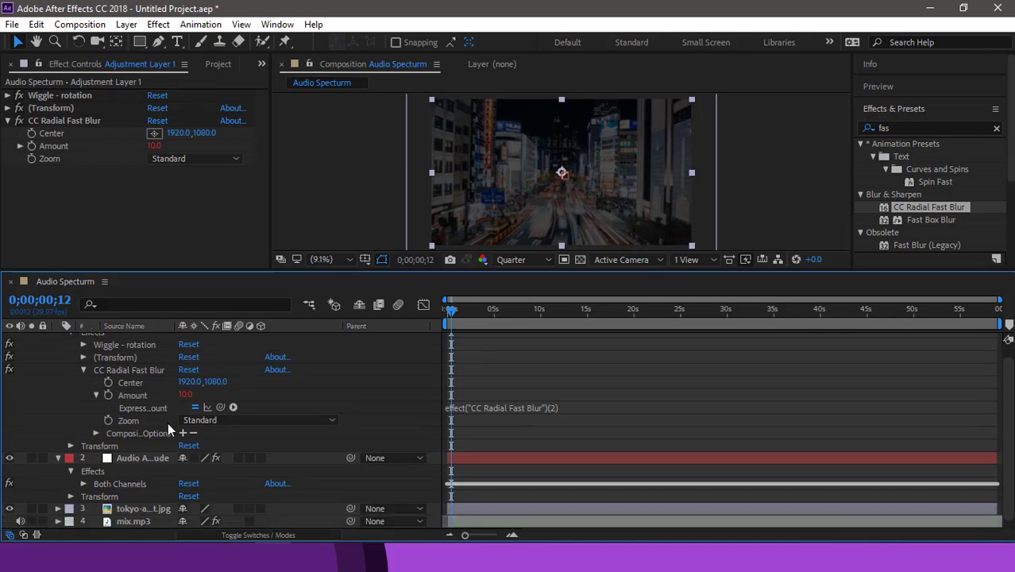
{"action": "left_click", "coordinate": [84, 482]}
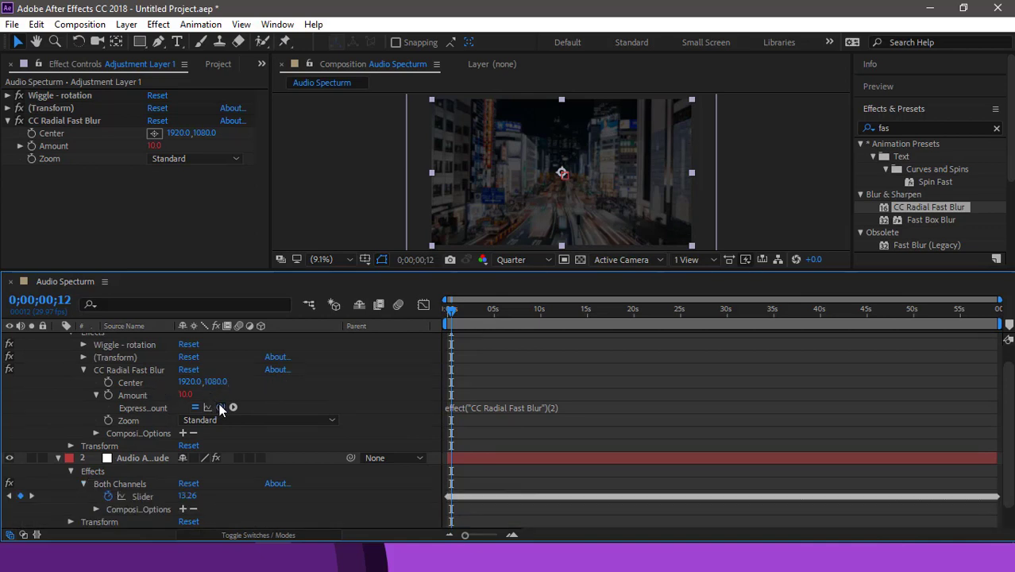
Write the Amount expression as 10+ the Both Channels Slider via pickwhip, fixing the error
{"action": "left_click", "coordinate": [449, 408]}
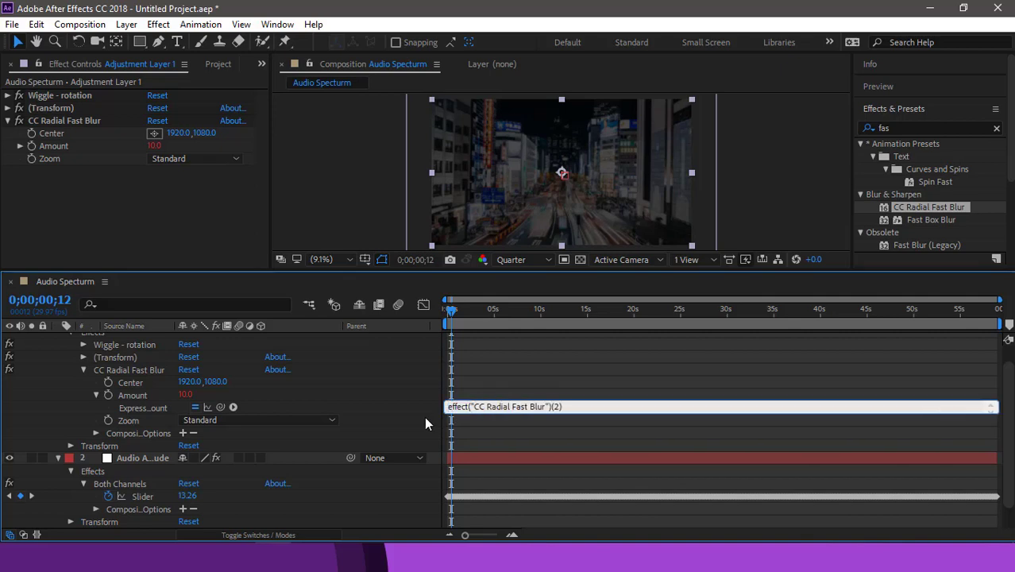
{"action": "type", "text": "10"}
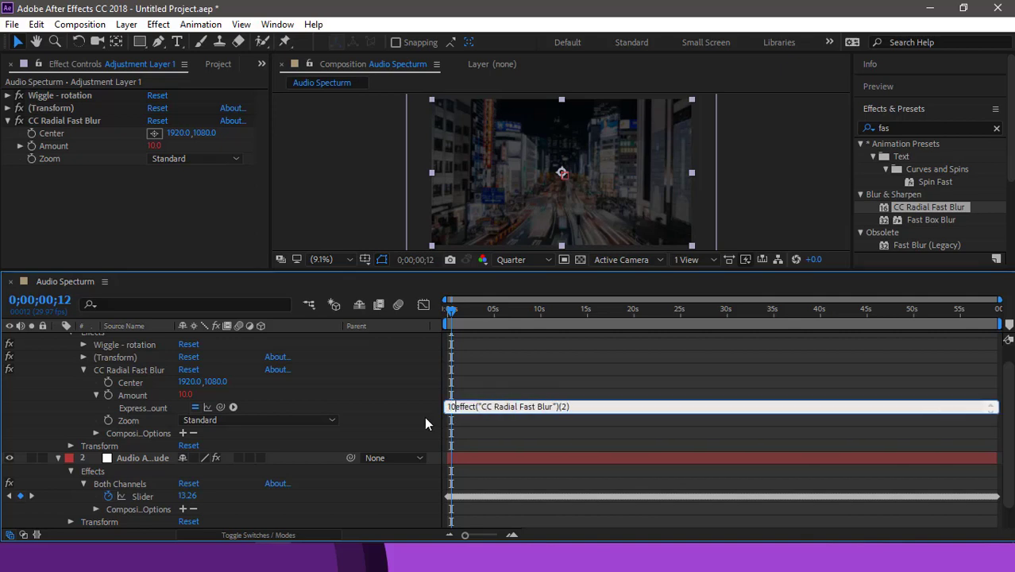
{"action": "type", "text": "+"}
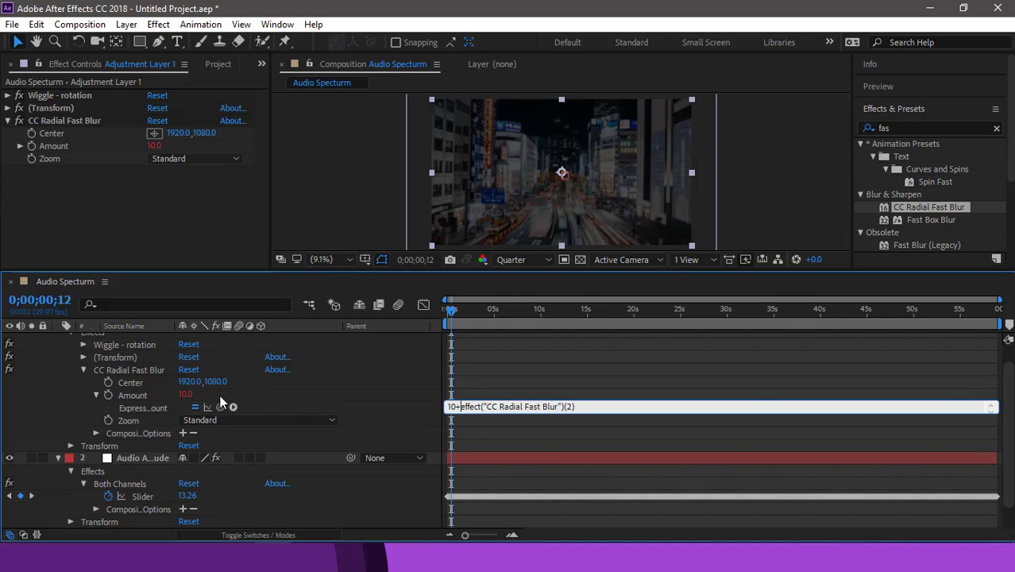
{"action": "left_click_drag", "start_coordinate": [222, 407], "coordinate": [140, 486]}
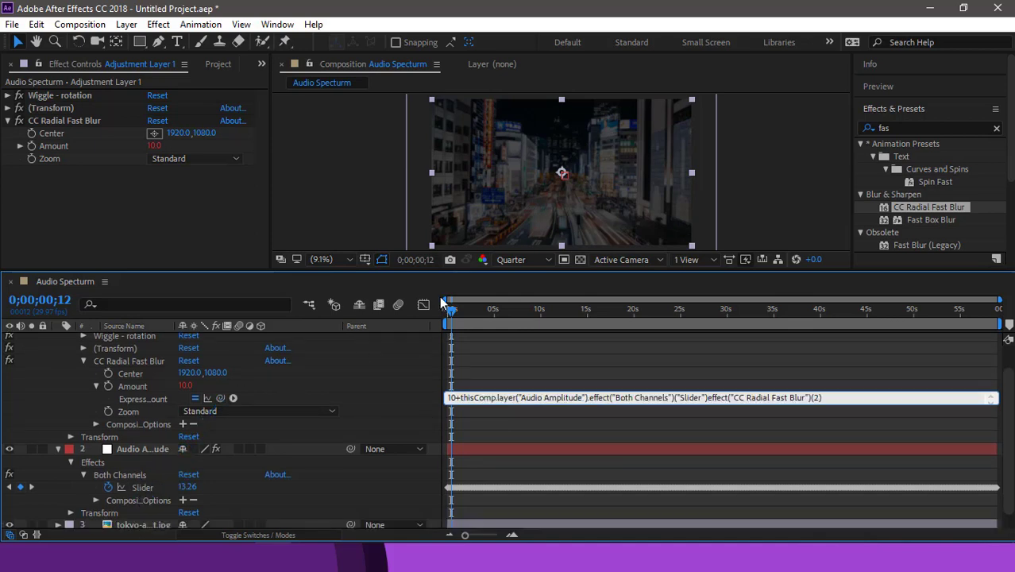
{"action": "left_click", "coordinate": [411, 350]}
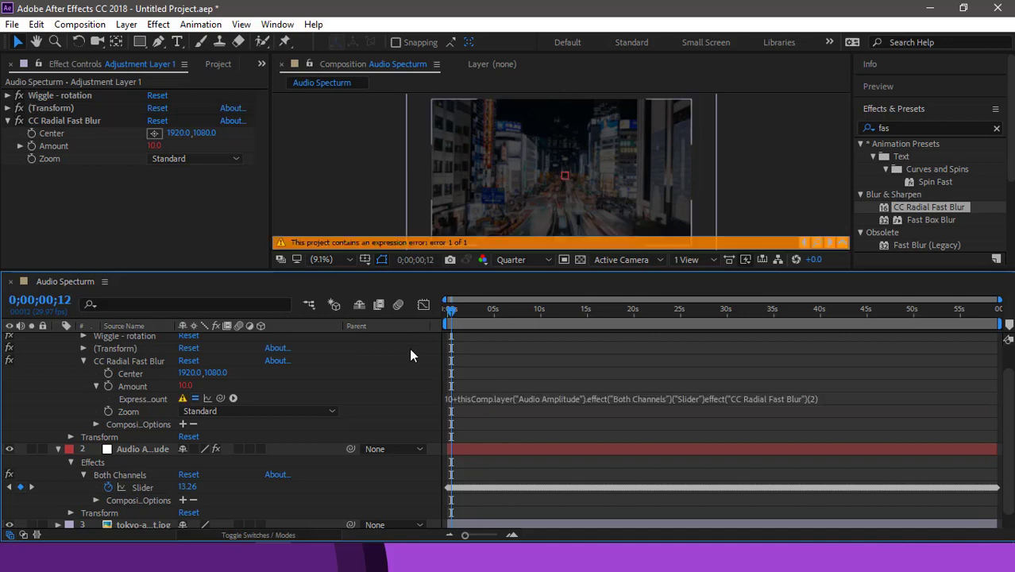
{"action": "left_click", "coordinate": [482, 398]}
{"action": "key", "text": "BackSpace"}
{"action": "type", "text": "10+"}
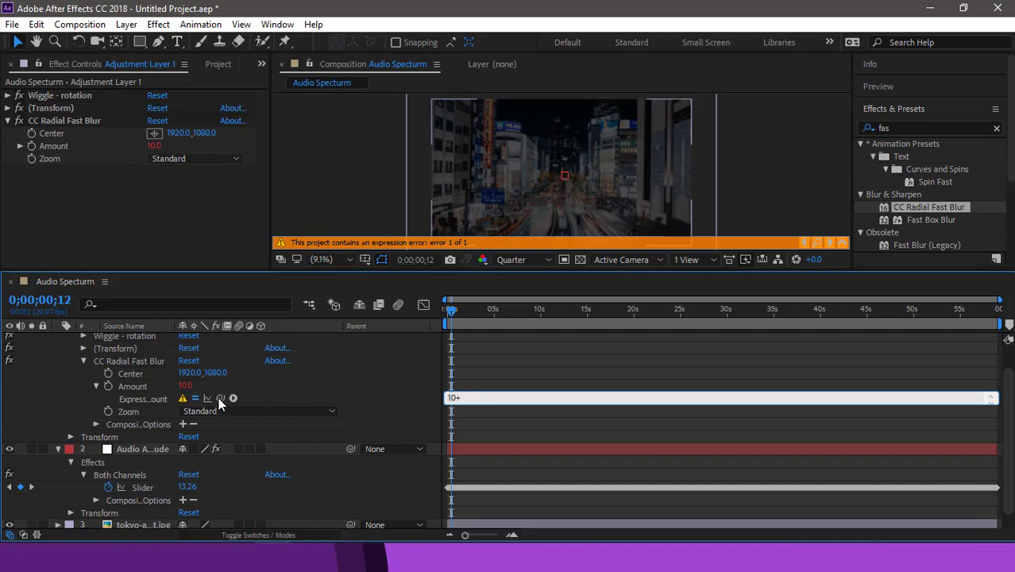
{"action": "left_click_drag", "start_coordinate": [220, 397], "coordinate": [148, 470]}
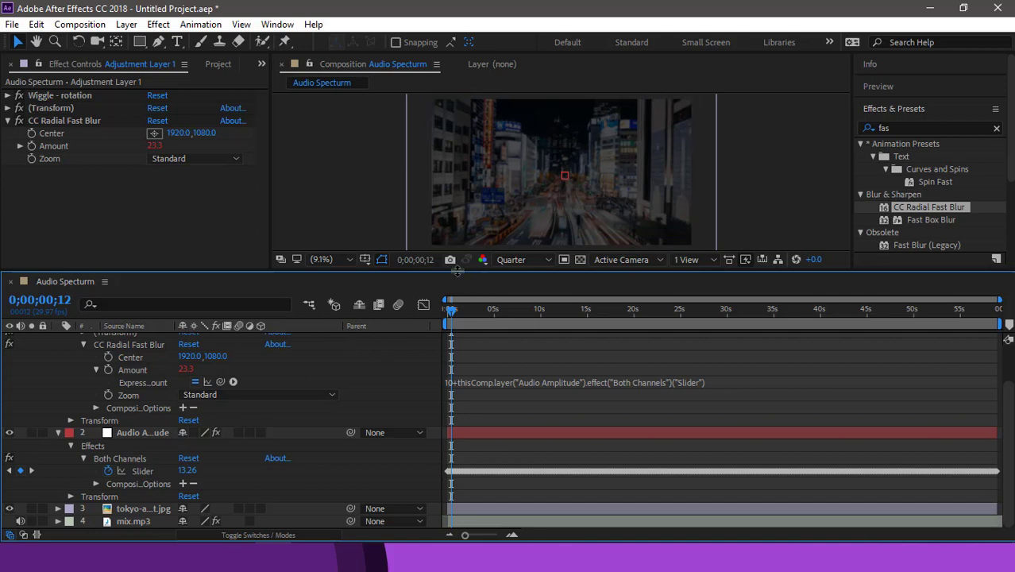
Collapse the layers, enlarge the viewer and scrub to check the music-driven blur
{"action": "left_click_drag", "start_coordinate": [449, 273], "coordinate": [449, 334]}
{"action": "left_click", "coordinate": [82, 406]}
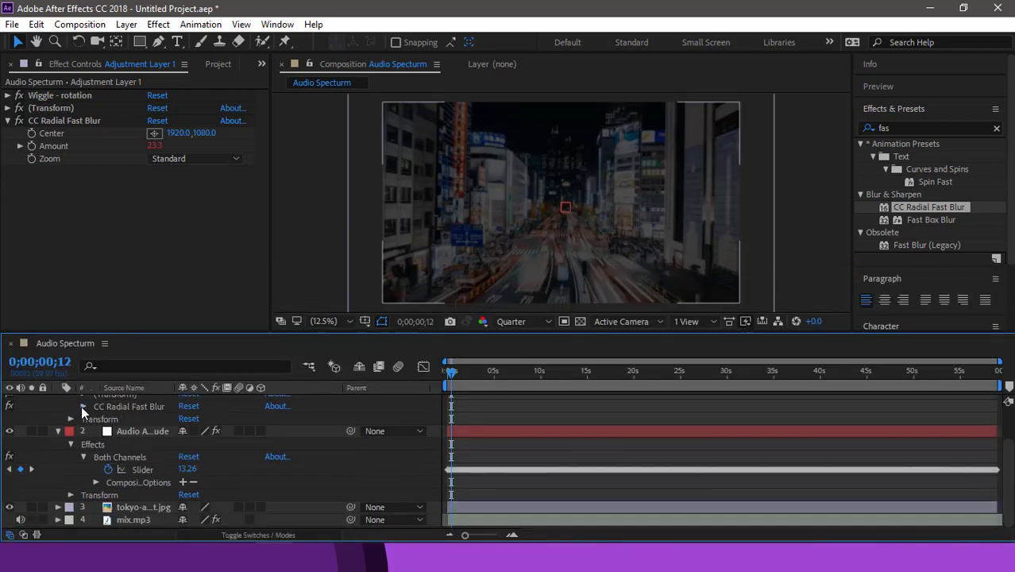
{"action": "left_click", "coordinate": [71, 419]}
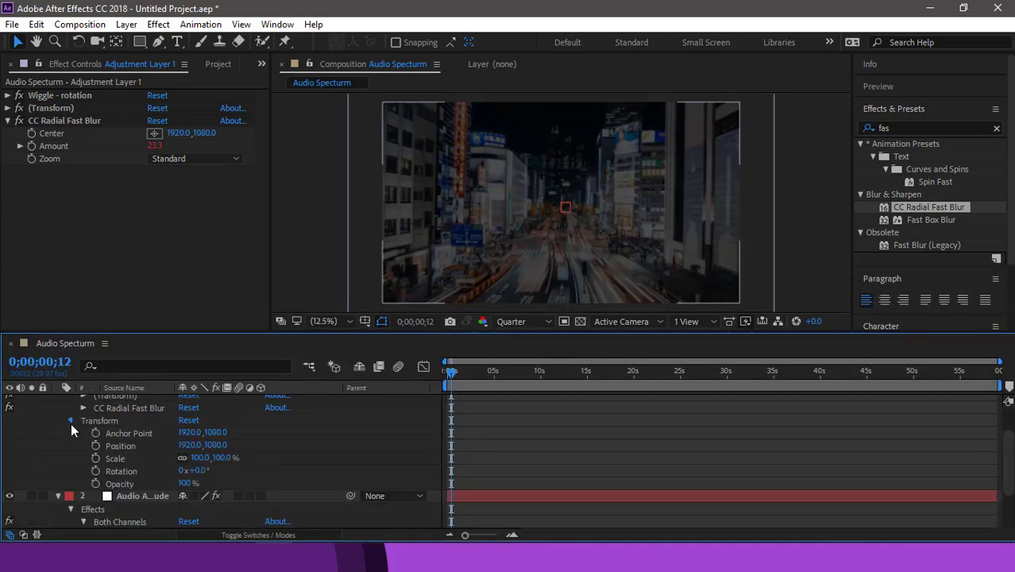
{"action": "left_click", "coordinate": [71, 421]}
{"action": "left_click", "coordinate": [59, 433]}
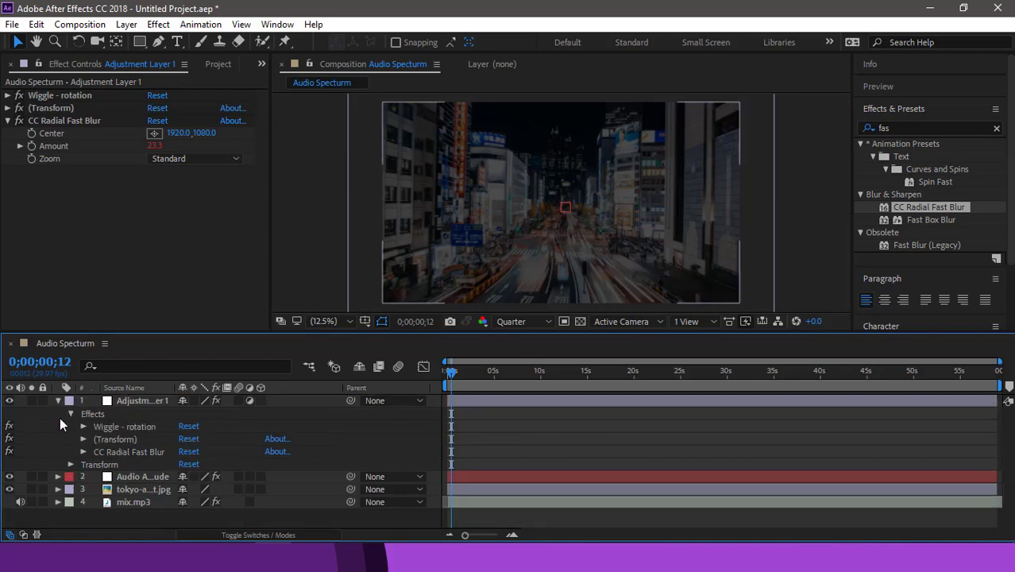
{"action": "left_click", "coordinate": [58, 400]}
{"action": "left_click_drag", "start_coordinate": [432, 334], "coordinate": [438, 381]}
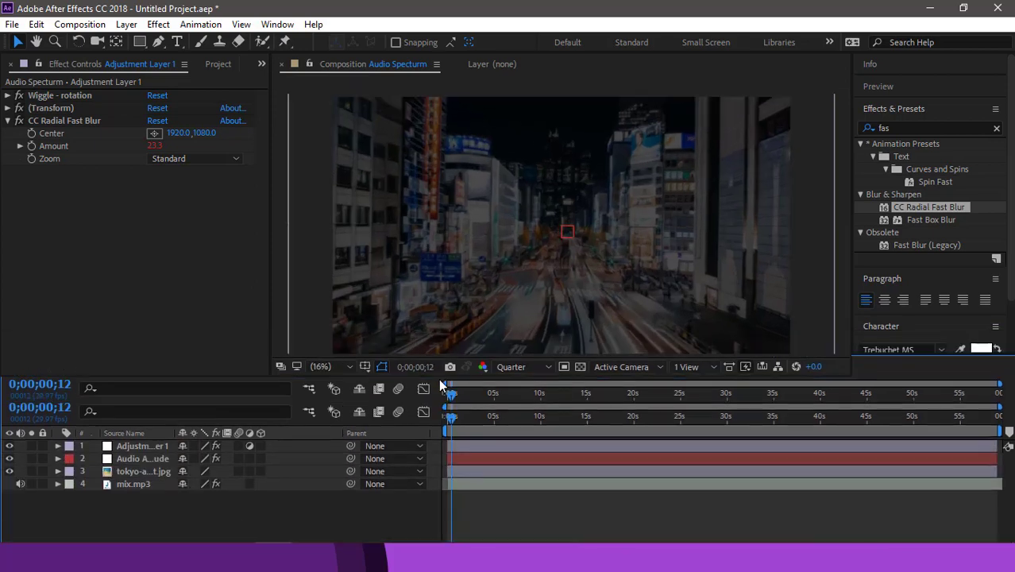
{"action": "mouse_move", "coordinate": [453, 426]}
{"action": "left_mouse_down"}
{"action": "mouse_move", "coordinate": [557, 425]}
{"action": "mouse_move", "coordinate": [455, 424]}
{"action": "left_mouse_up"}
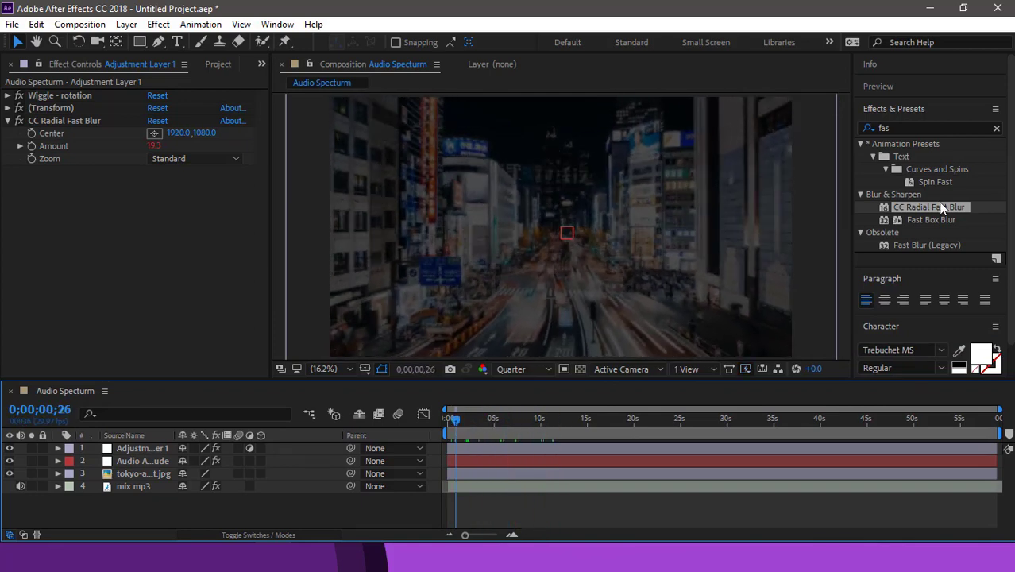
Apply Brightness & Contrast to the adjustment layer and set Brightness to 30
{"action": "left_click", "coordinate": [932, 128]}
{"action": "type", "text": "br"}
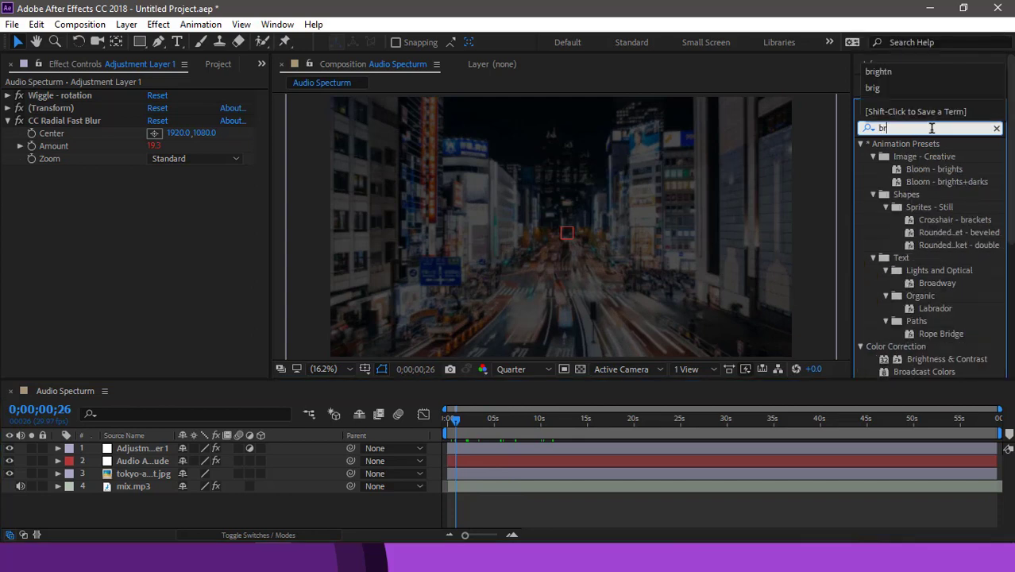
{"action": "type", "text": "i"}
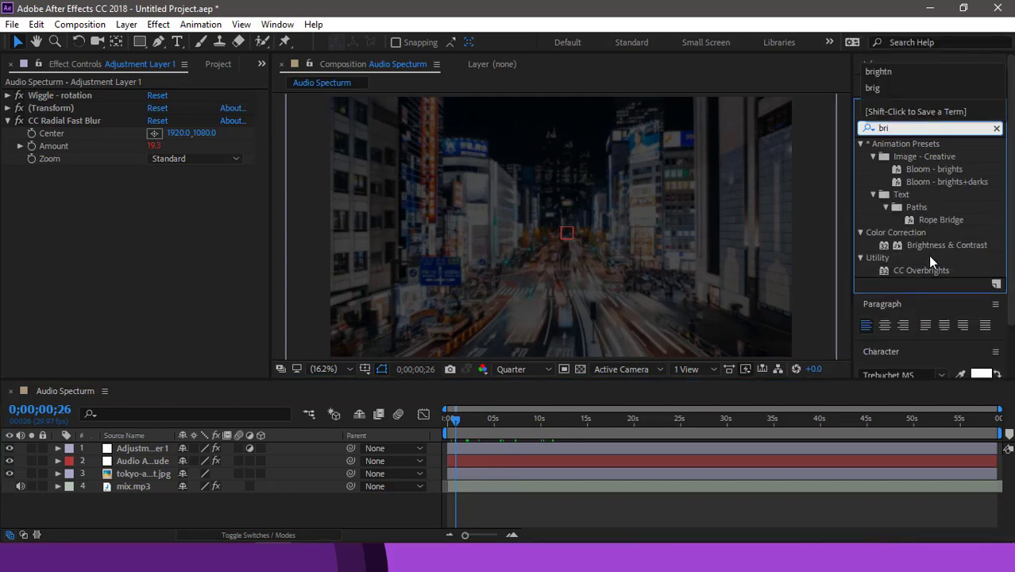
{"action": "left_click_drag", "start_coordinate": [926, 245], "coordinate": [140, 223]}
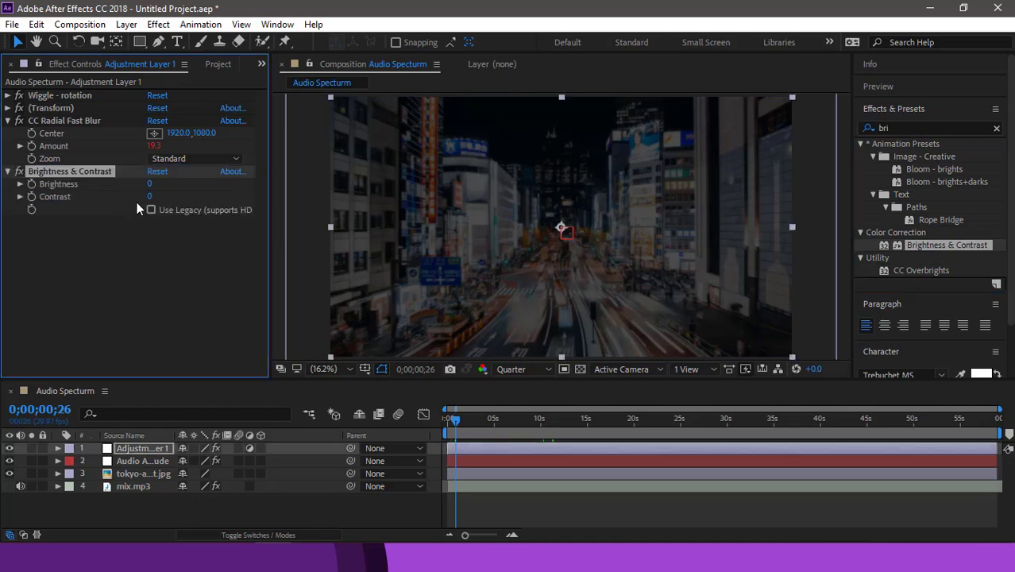
{"action": "left_click", "coordinate": [148, 183]}
{"action": "type", "text": "30"}
{"action": "key", "text": "Return"}
Add a Brightness expression of 30+ pick-whipped to the Audio Amplitude slider
{"action": "left_click", "coordinate": [32, 183], "text": "alt"}
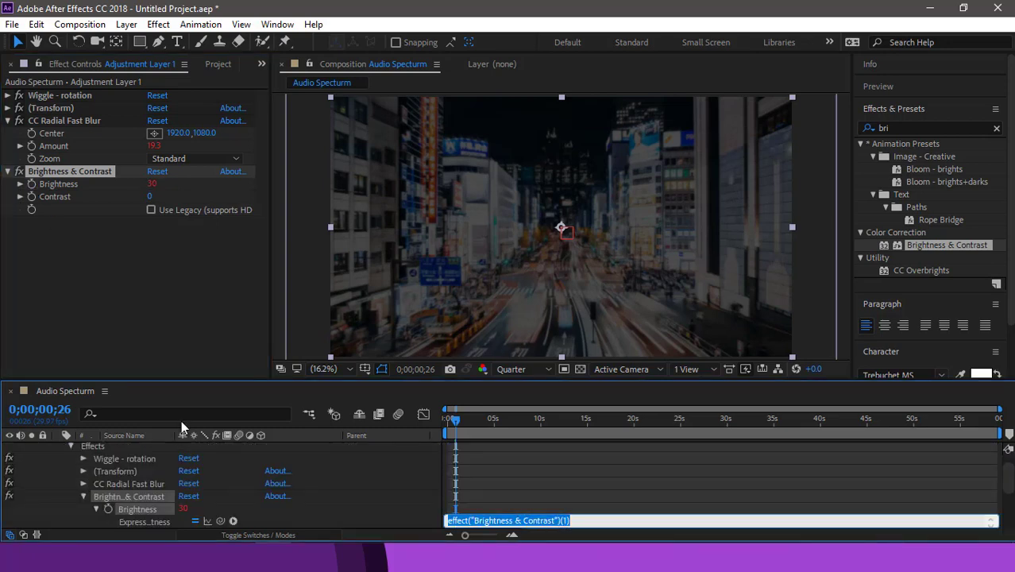
{"action": "left_click_drag", "start_coordinate": [198, 380], "coordinate": [185, 236]}
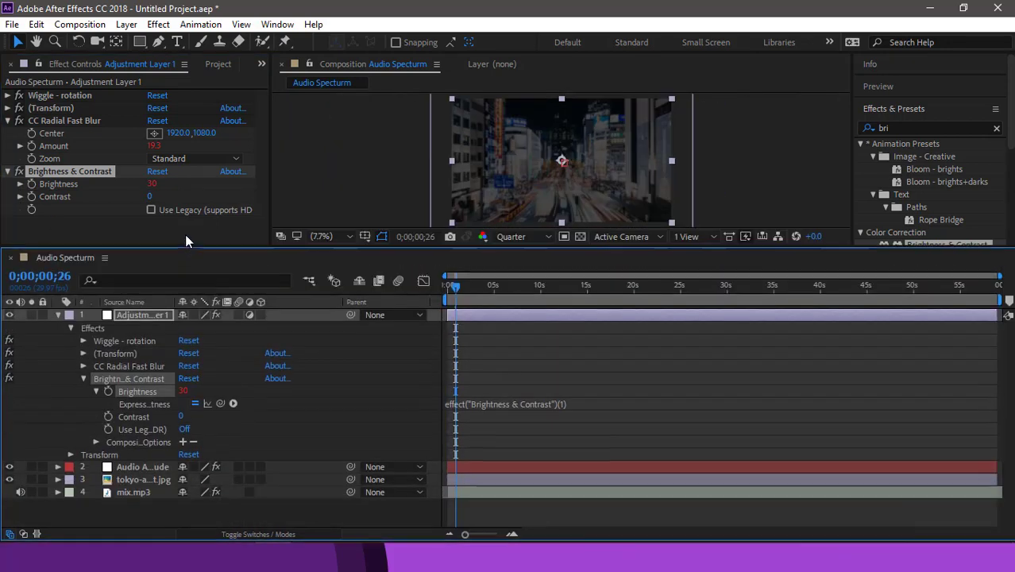
{"action": "left_click", "coordinate": [58, 455]}
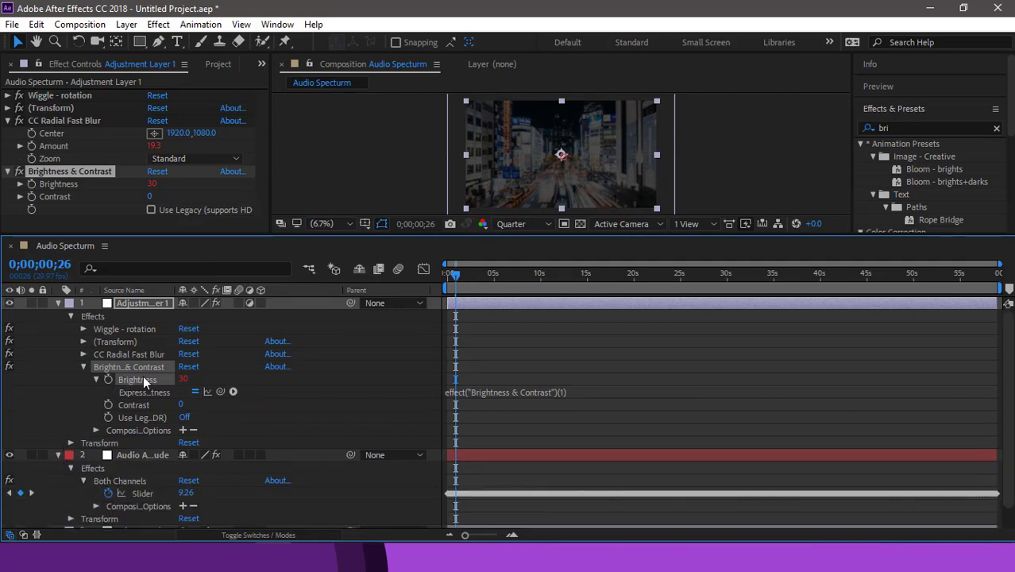
{"action": "left_click", "coordinate": [448, 393]}
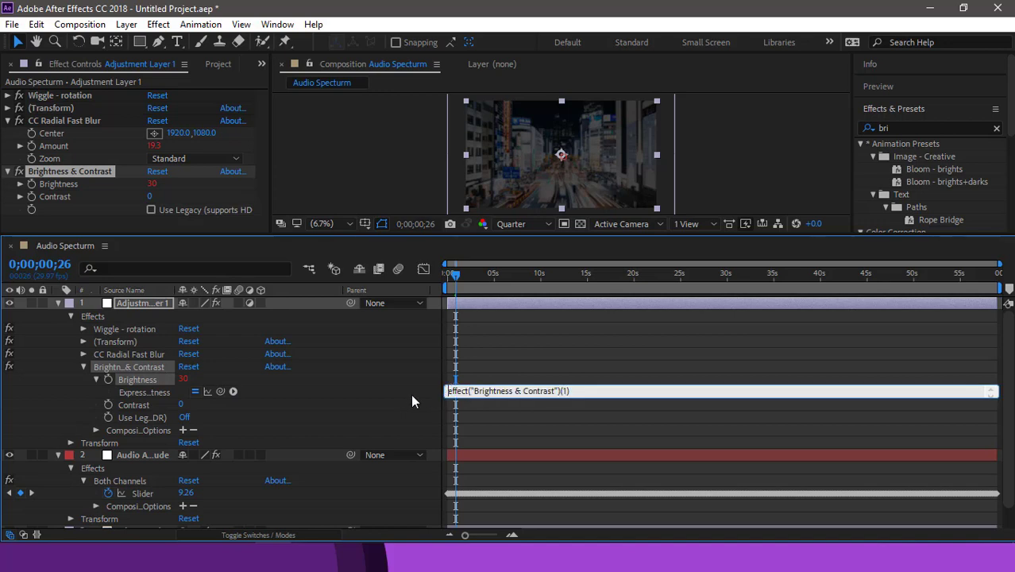
{"action": "type", "text": "30"}
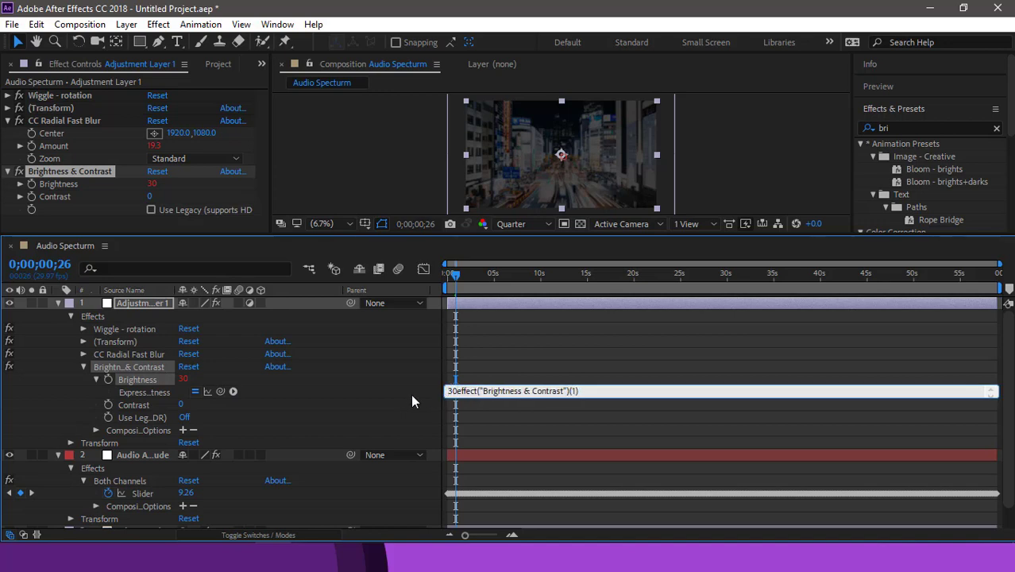
{"action": "type", "text": "+"}
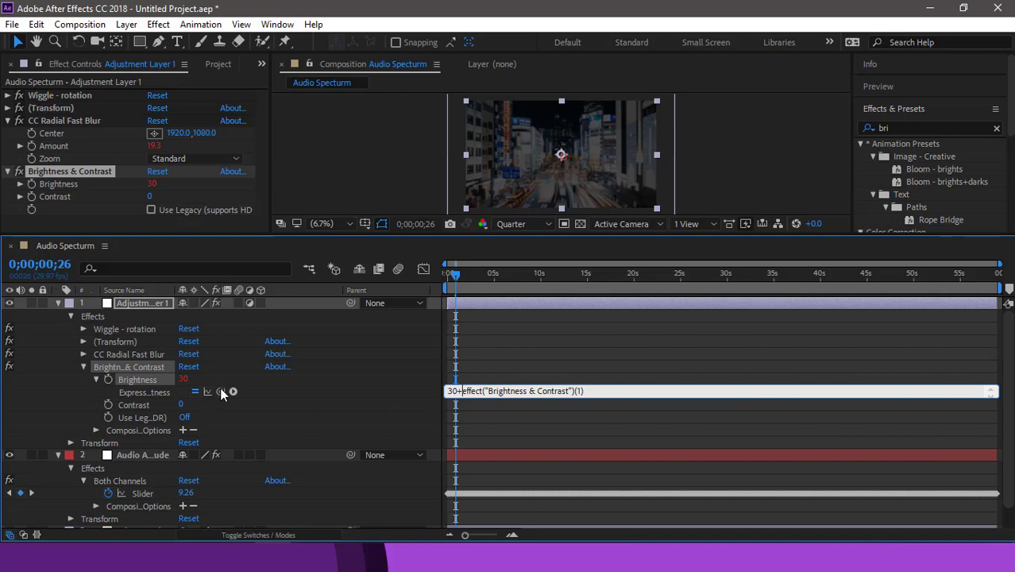
{"action": "left_click_drag", "start_coordinate": [220, 391], "coordinate": [150, 493]}
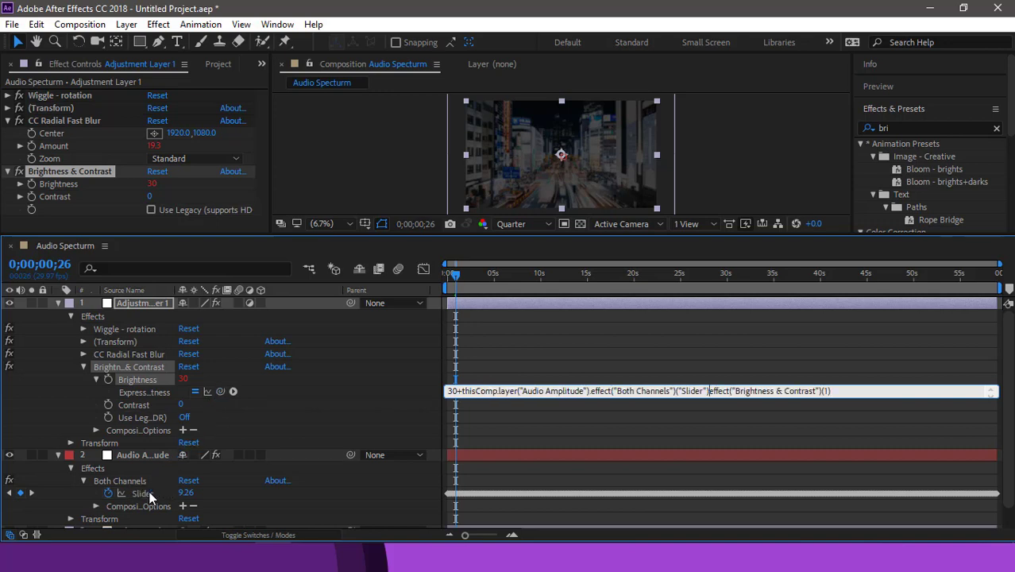
{"action": "left_click", "coordinate": [58, 365]}
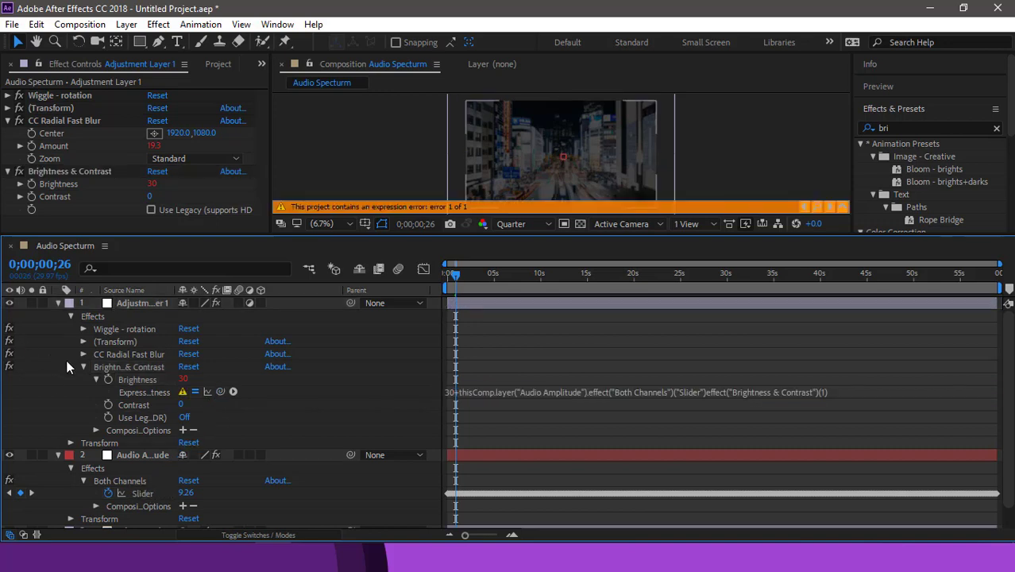
Rewrite the broken expression as 30 plus the Audio Amplitude Both Channels slider
{"action": "left_click", "coordinate": [489, 393]}
{"action": "key", "text": "BackSpace"}
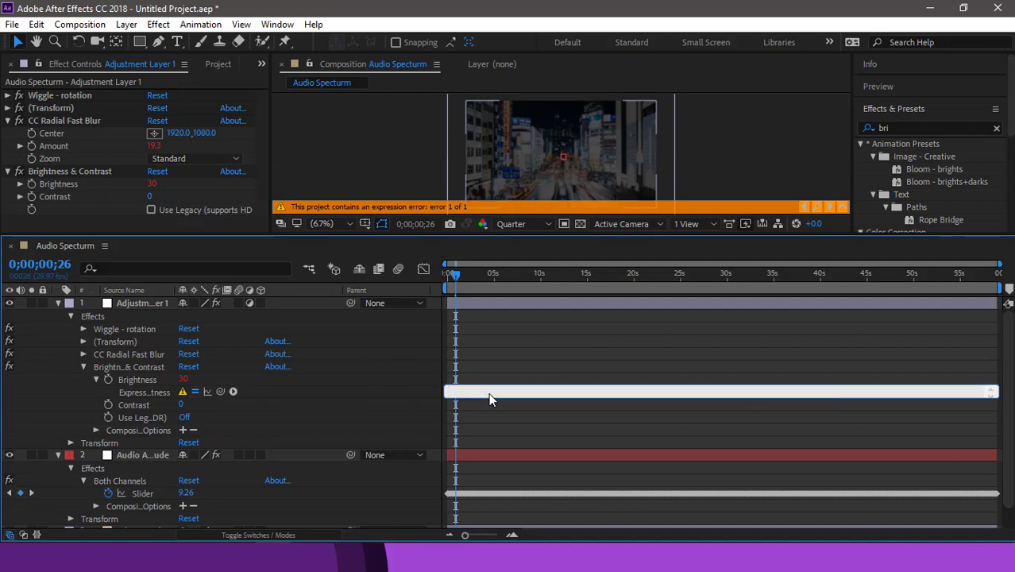
{"action": "type", "text": "30+"}
{"action": "left_click_drag", "start_coordinate": [220, 392], "coordinate": [134, 493]}
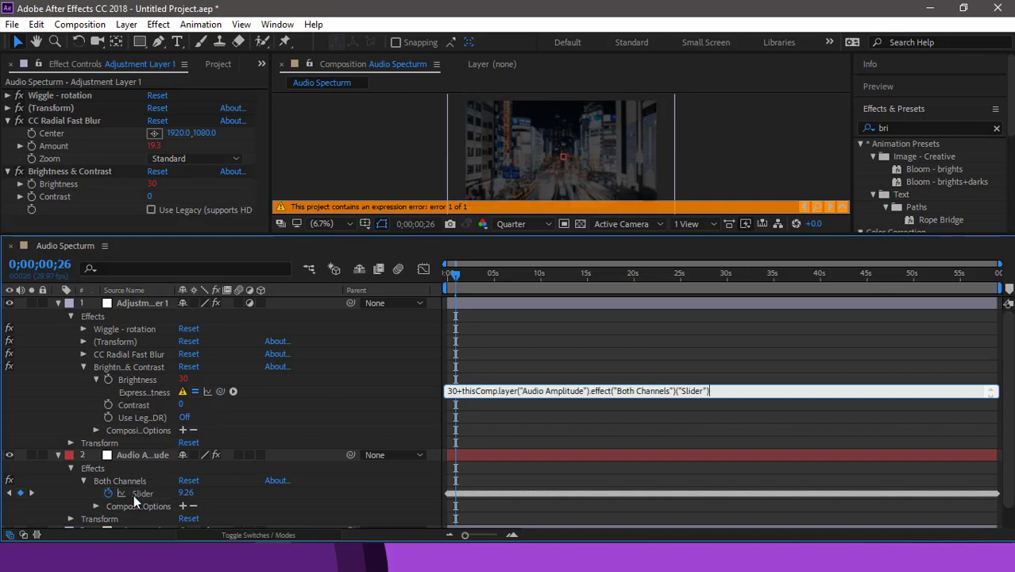
{"action": "left_click", "coordinate": [361, 397]}
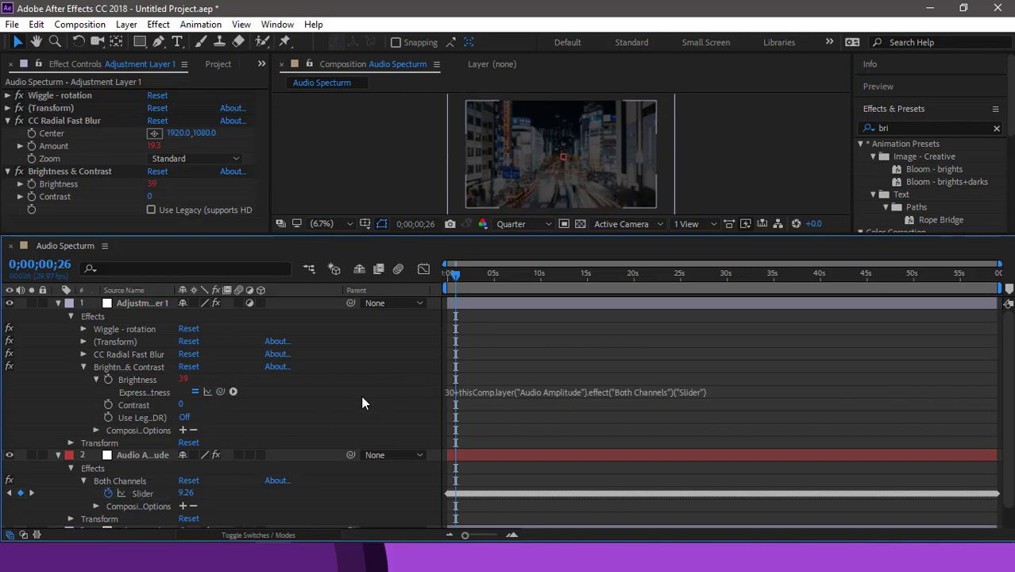
Collapse the layer properties and CC Radial Fast Blur, enlarge the preview, jump to about ten seconds
{"action": "left_click", "coordinate": [69, 316]}
{"action": "left_click", "coordinate": [58, 304]}
{"action": "left_click", "coordinate": [57, 314]}
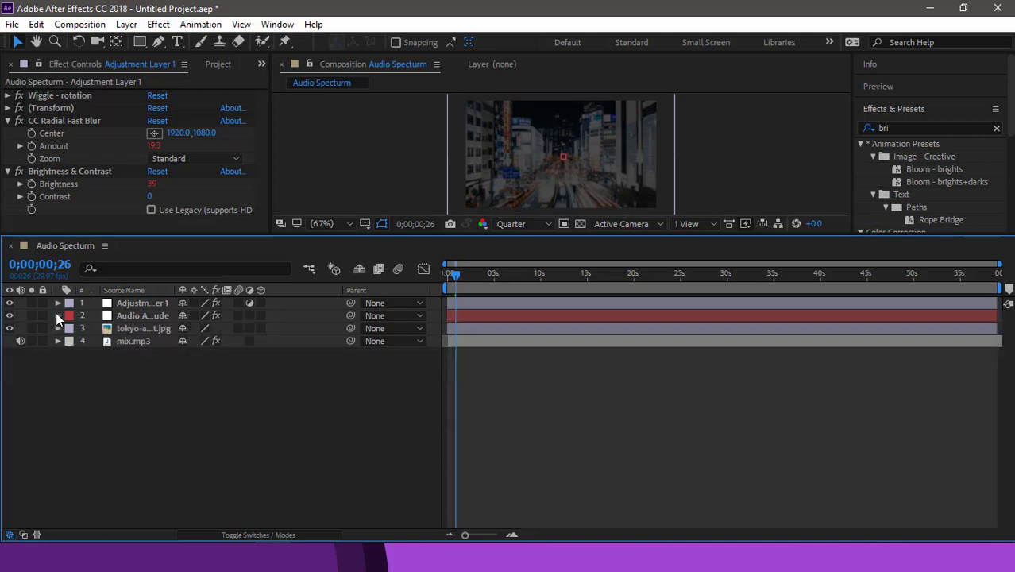
{"action": "left_click_drag", "start_coordinate": [387, 233], "coordinate": [403, 380]}
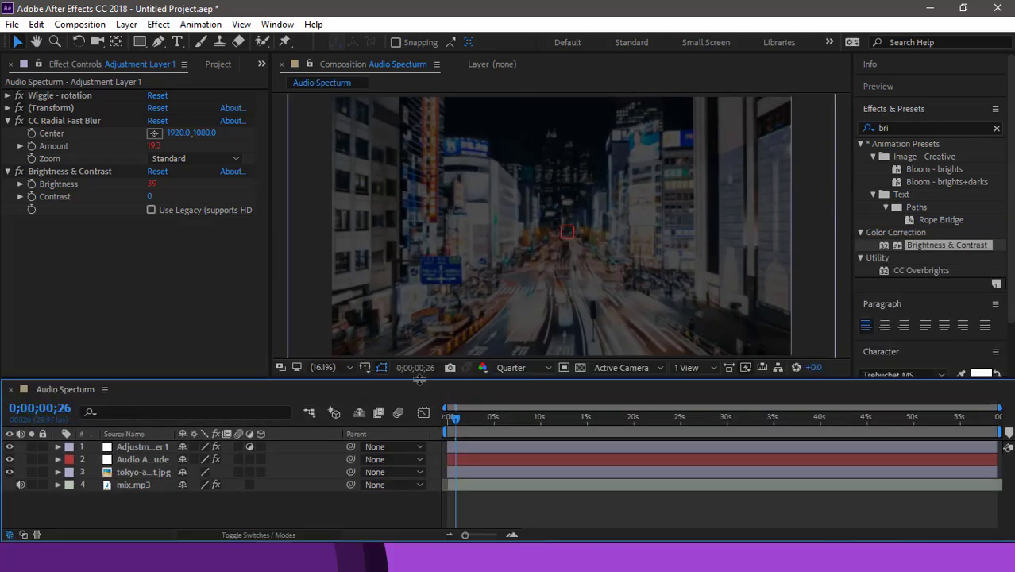
{"action": "left_click", "coordinate": [471, 423]}
{"action": "left_click_drag", "start_coordinate": [471, 423], "coordinate": [543, 431]}
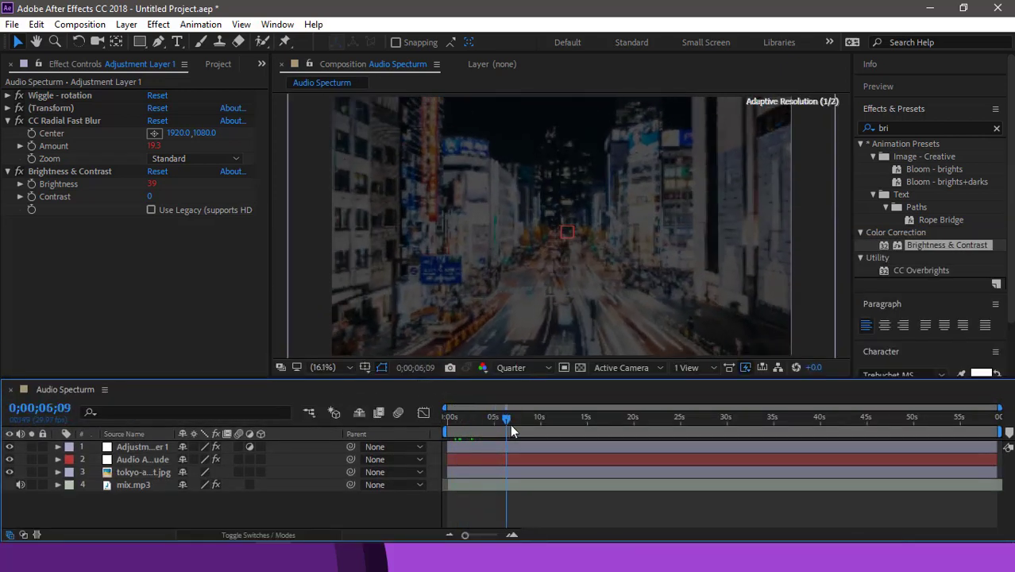
{"action": "left_click", "coordinate": [193, 334]}
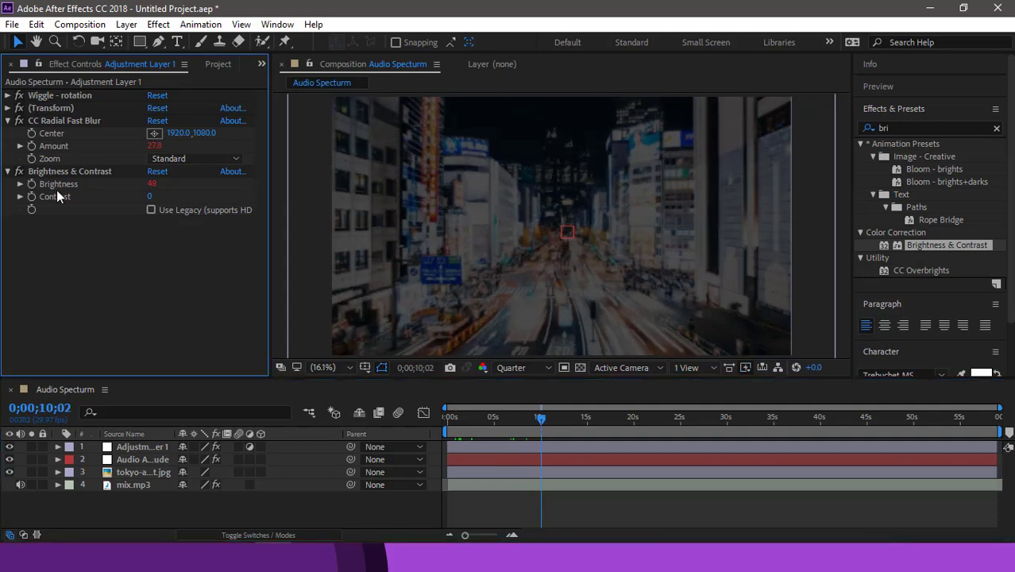
{"action": "left_click", "coordinate": [8, 120]}
Create a new black solid layer, Black Solid 1, in the composition
{"action": "right_click", "coordinate": [165, 503]}
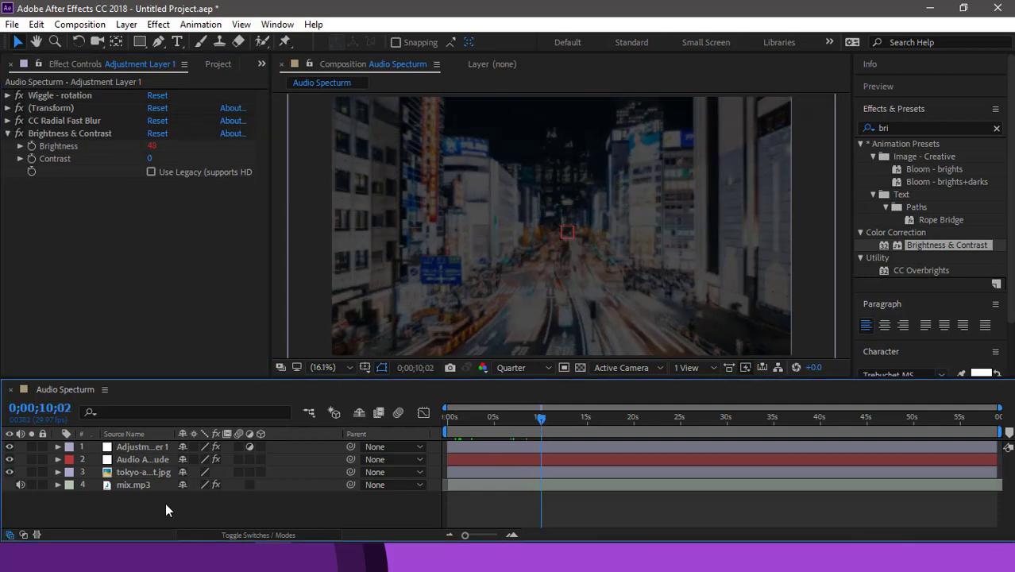
{"action": "mouse_move", "coordinate": [330, 342]}
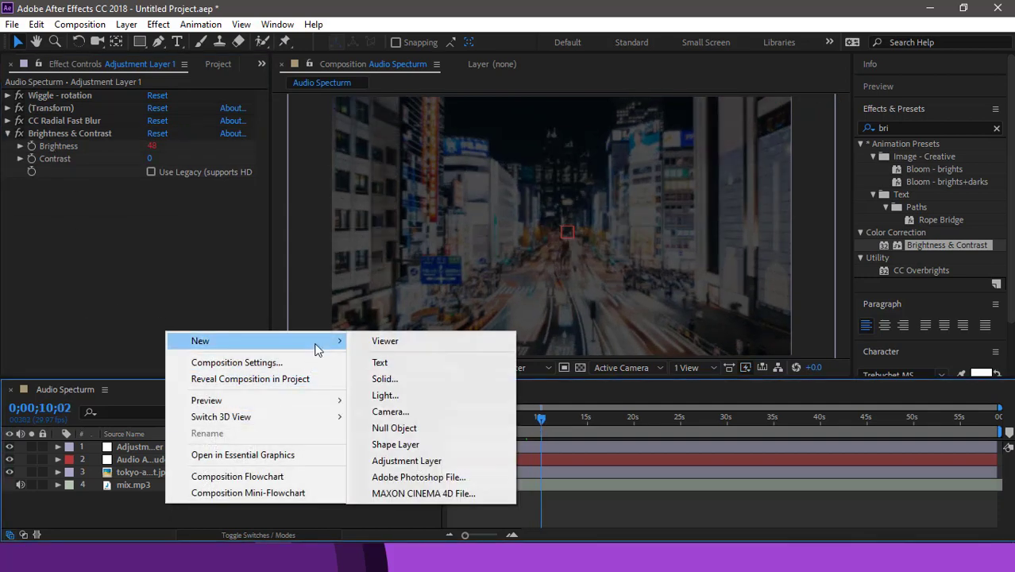
{"action": "left_click", "coordinate": [381, 378]}
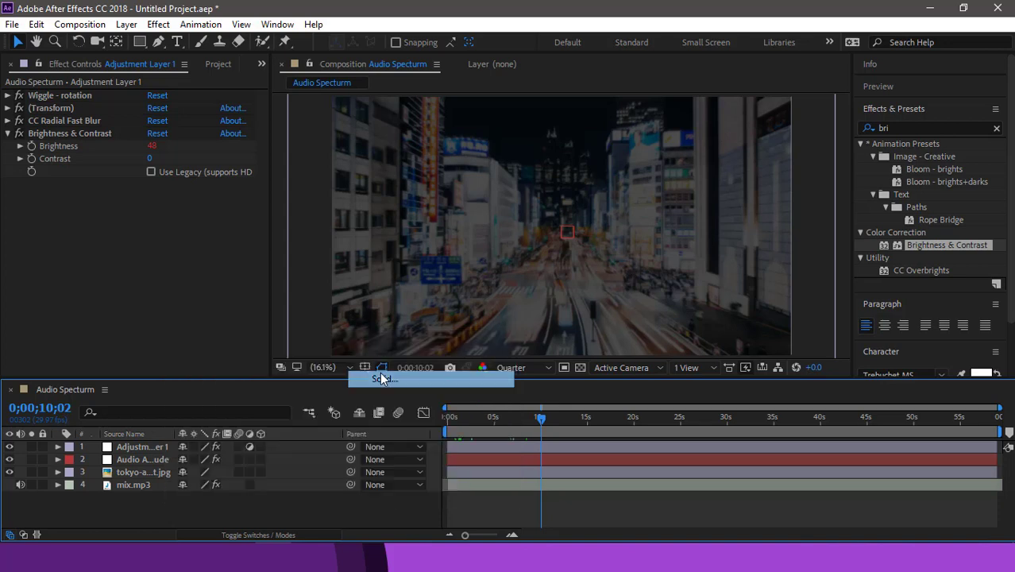
{"action": "left_click", "coordinate": [558, 409]}
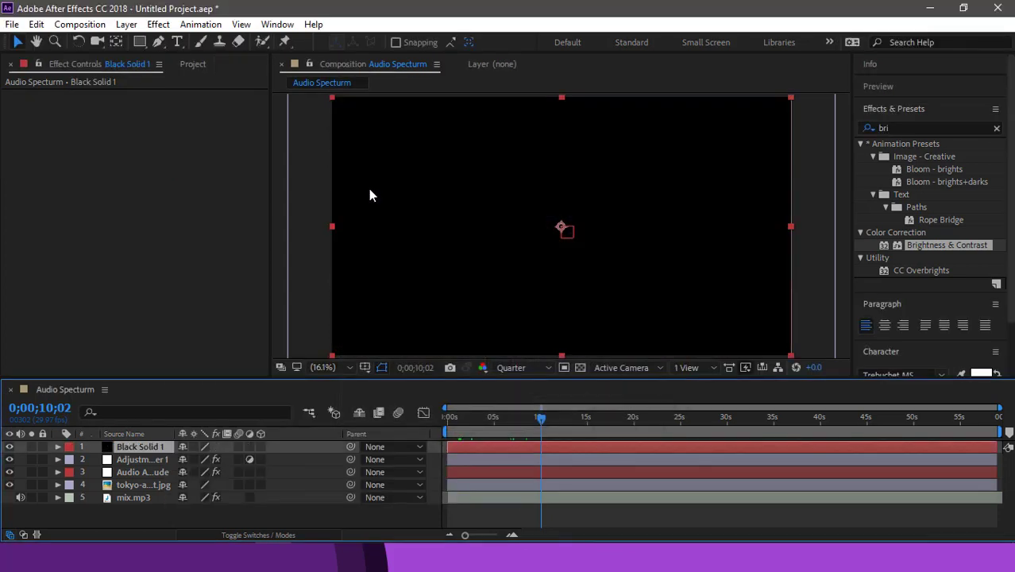
Apply Generate > Audio Spectrum to Black Solid 1
{"action": "left_click", "coordinate": [162, 24]}
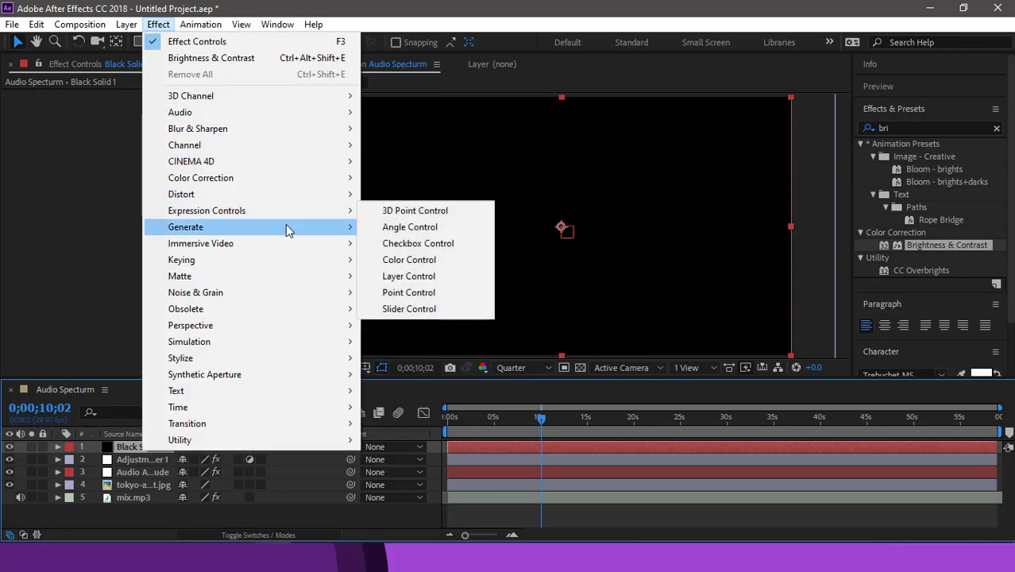
{"action": "mouse_move", "coordinate": [287, 225]}
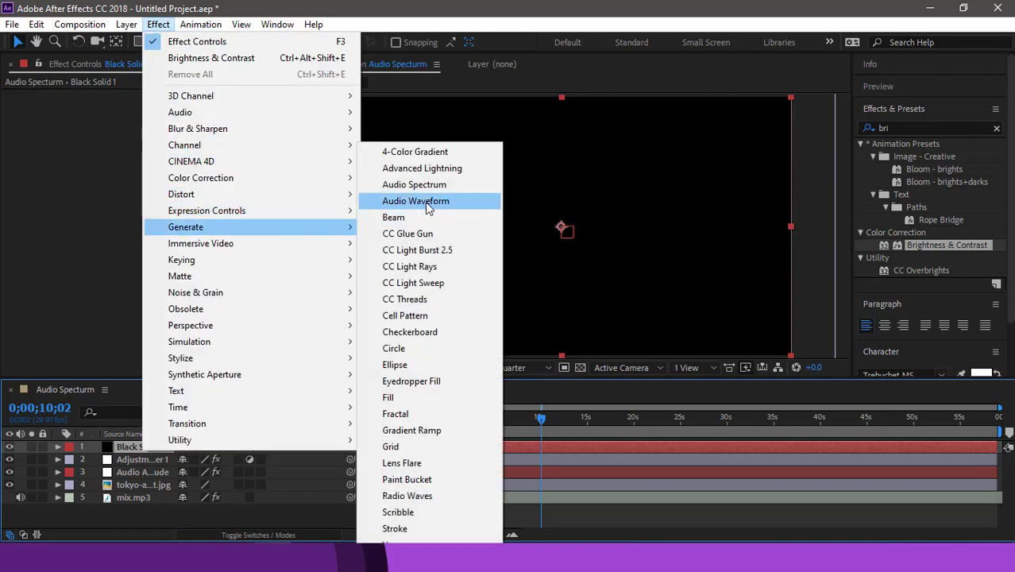
{"action": "left_click", "coordinate": [453, 186]}
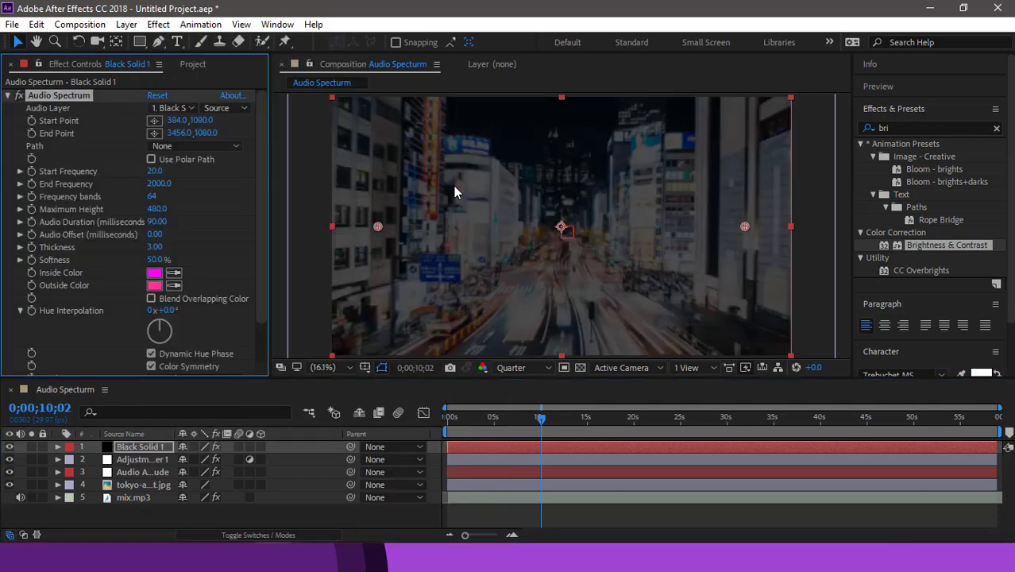
Set the Audio Spectrum's inside and outside colours to white
{"action": "left_click", "coordinate": [173, 273]}
{"action": "left_click", "coordinate": [410, 26]}
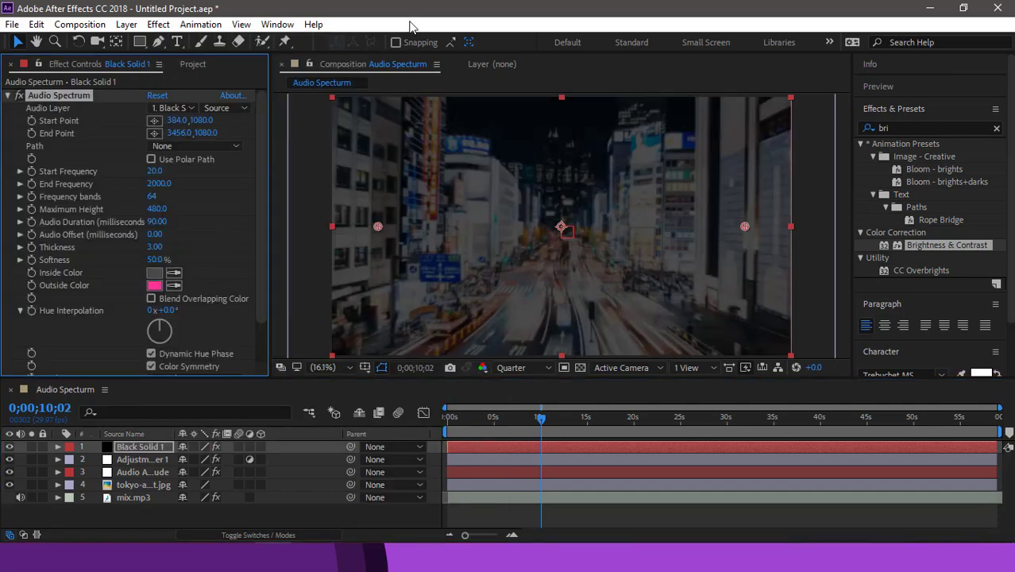
{"action": "left_click", "coordinate": [173, 272]}
{"action": "left_click", "coordinate": [370, 14]}
{"action": "left_click", "coordinate": [173, 285]}
{"action": "left_click", "coordinate": [155, 272]}
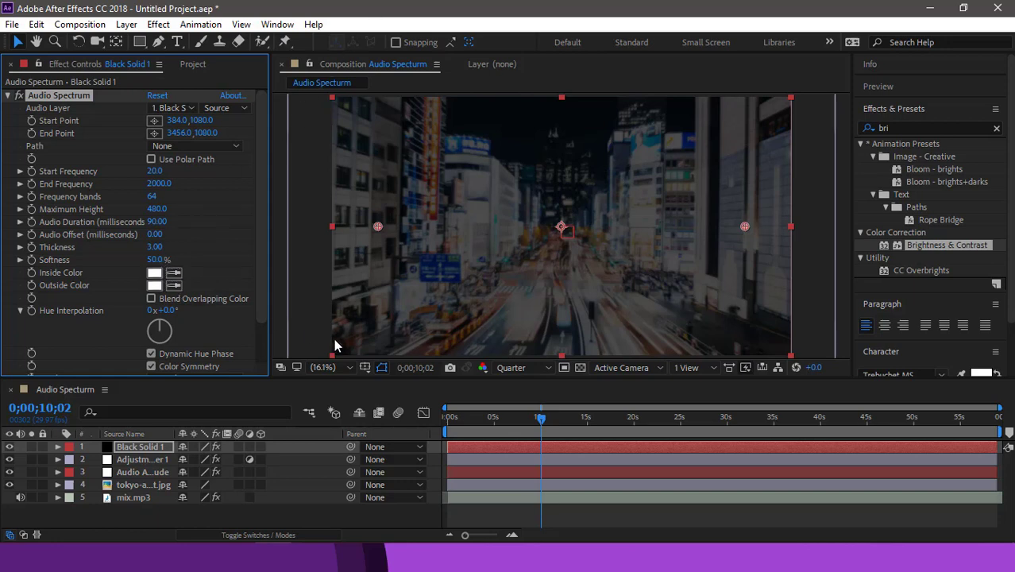
Use mix.mp3 as the spectrum's audio layer and display it as analog lines
{"action": "left_click", "coordinate": [181, 108]}
{"action": "left_click", "coordinate": [210, 212]}
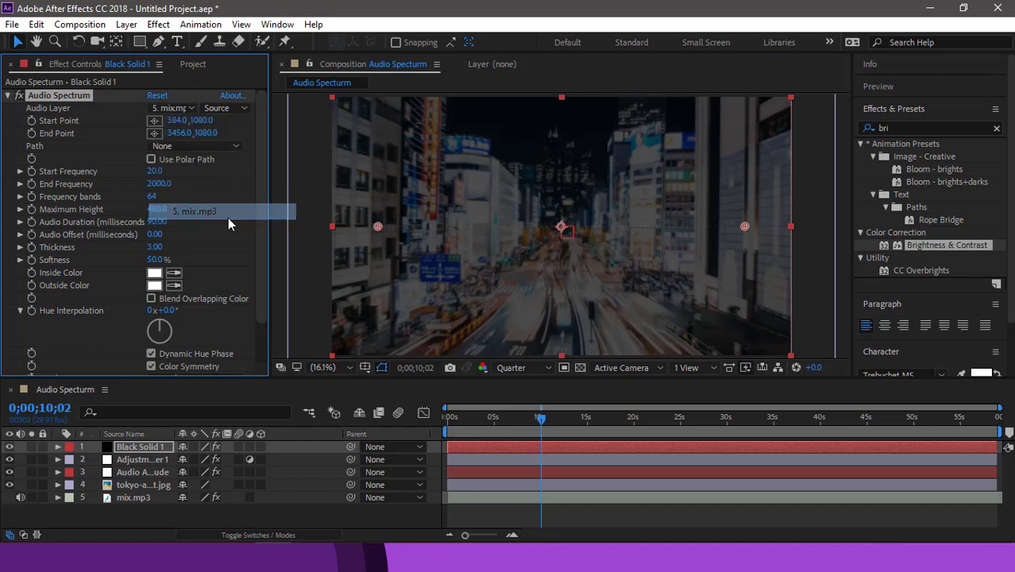
{"action": "left_click", "coordinate": [525, 416]}
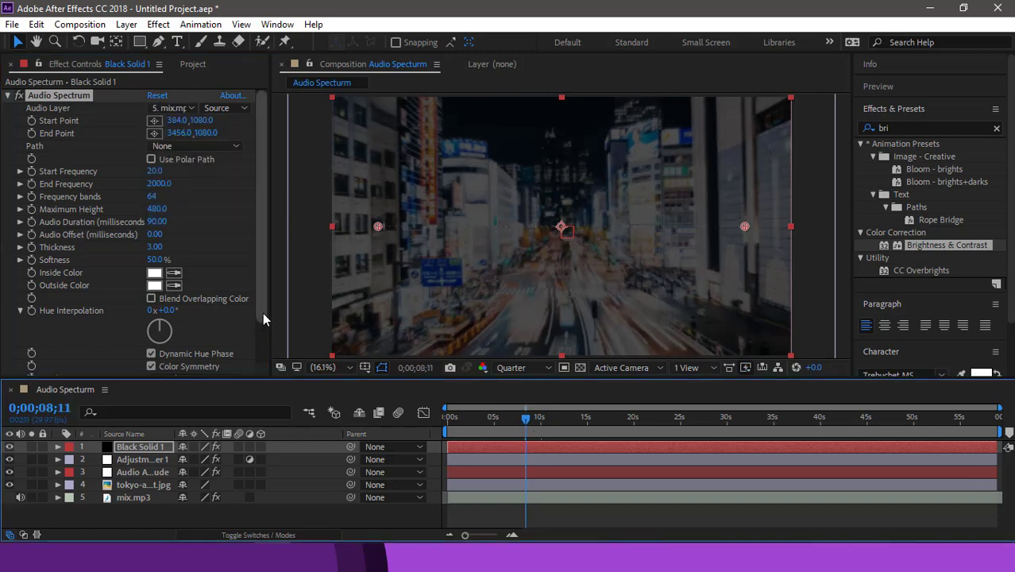
{"action": "scroll", "coordinate": [264, 325], "scroll_direction": "down", "scroll_amount": 3}
{"action": "left_click", "coordinate": [236, 343]}
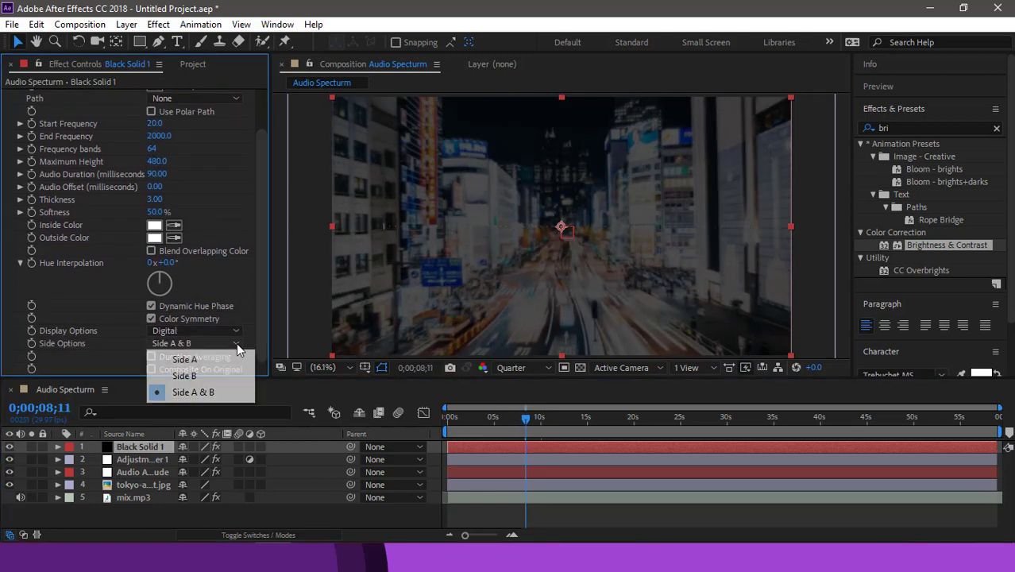
{"action": "left_click", "coordinate": [236, 330]}
{"action": "left_click", "coordinate": [235, 364]}
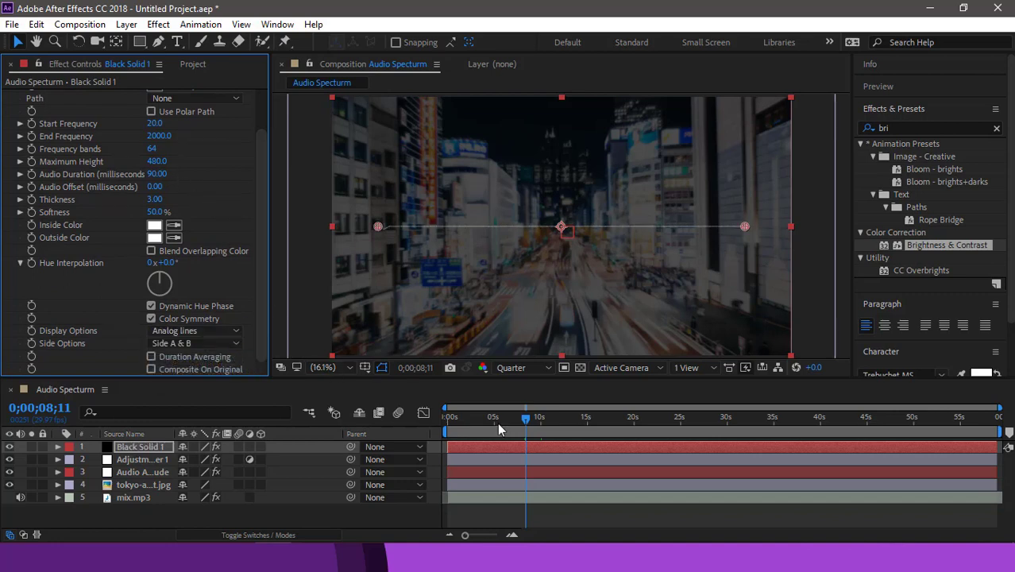
Set End Frequency 201, 39 bands, 50 ms audio duration, and show Title/Action Safe guides
{"action": "left_click_drag", "start_coordinate": [497, 422], "coordinate": [508, 423]}
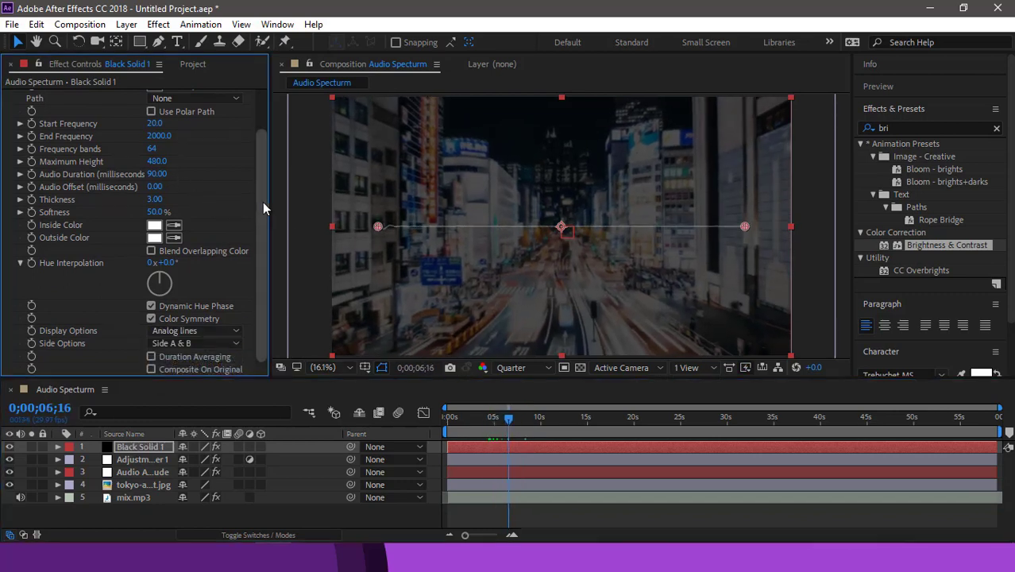
{"action": "scroll", "coordinate": [262, 205], "scroll_direction": "up", "scroll_amount": 2}
{"action": "mouse_move", "coordinate": [159, 168]}
{"action": "left_mouse_down"}
{"action": "mouse_move", "coordinate": [134, 169]}
{"action": "mouse_move", "coordinate": [160, 182]}
{"action": "left_mouse_up"}
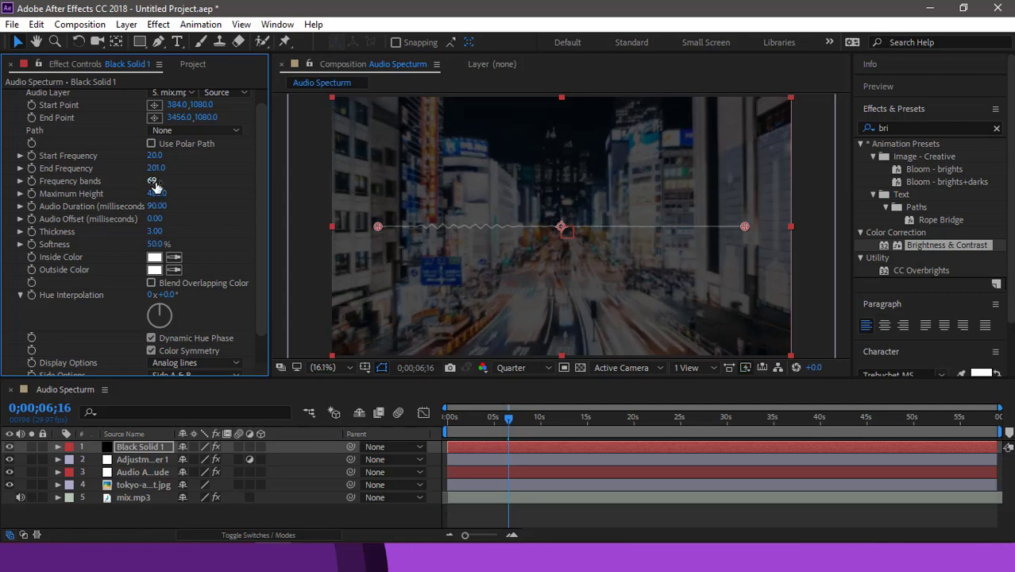
{"action": "mouse_move", "coordinate": [156, 205]}
{"action": "left_mouse_down"}
{"action": "mouse_move", "coordinate": [182, 207]}
{"action": "mouse_move", "coordinate": [140, 206]}
{"action": "left_mouse_up"}
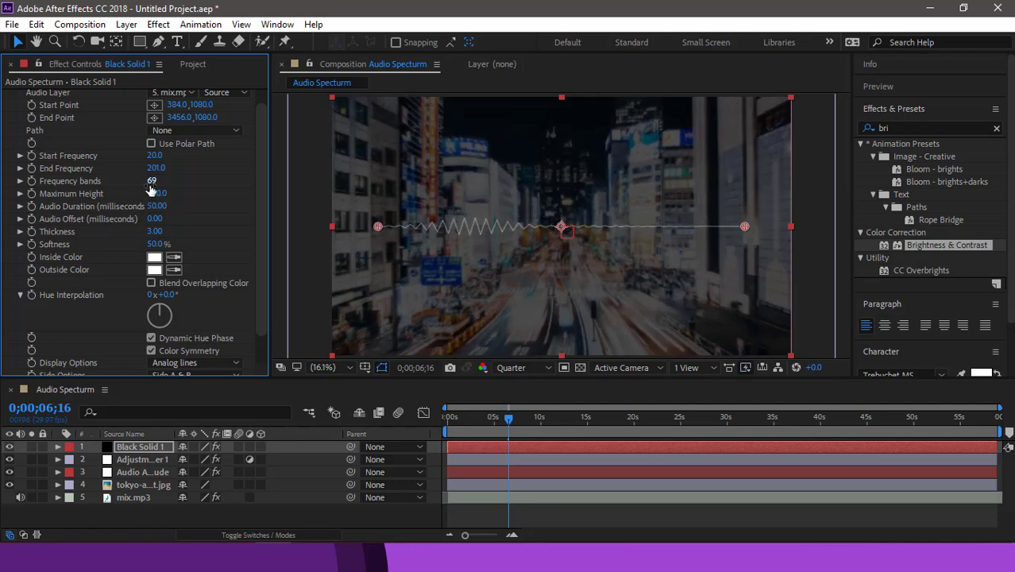
{"action": "mouse_move", "coordinate": [151, 180]}
{"action": "left_mouse_down"}
{"action": "mouse_move", "coordinate": [120, 181]}
{"action": "mouse_move", "coordinate": [418, 238]}
{"action": "left_mouse_up"}
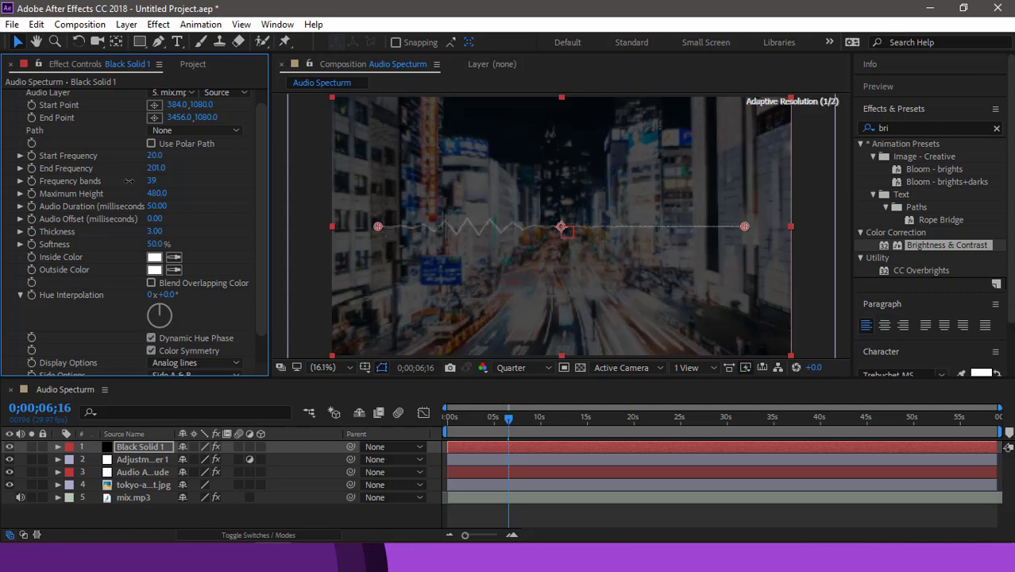
{"action": "left_click", "coordinate": [365, 367]}
{"action": "left_click", "coordinate": [381, 380]}
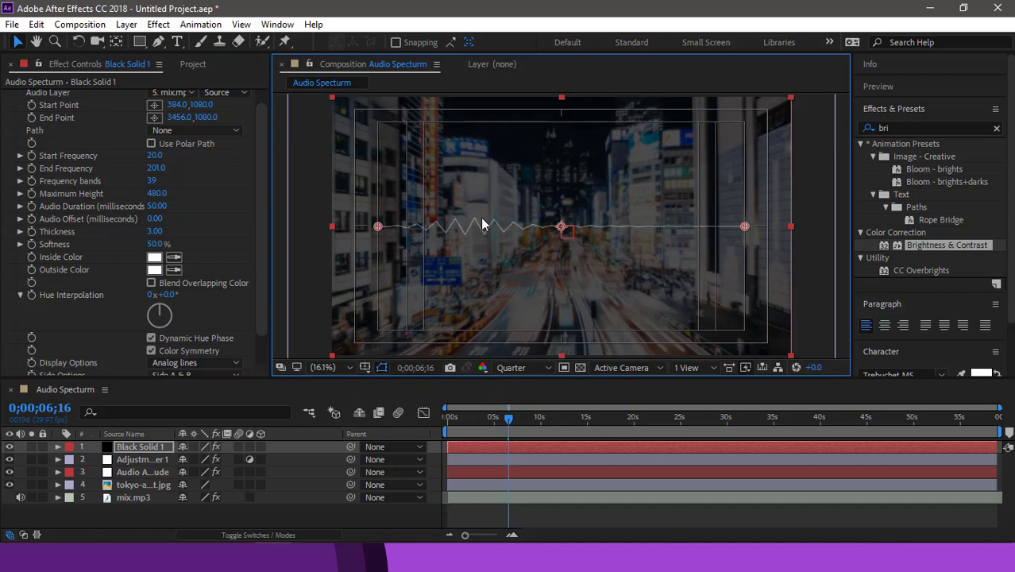
Move the spectrum line down near the bottom of the frame
{"action": "mouse_move", "coordinate": [486, 227]}
{"action": "left_mouse_down"}
{"action": "mouse_move", "coordinate": [492, 304]}
{"action": "mouse_move", "coordinate": [483, 338]}
{"action": "left_mouse_up"}
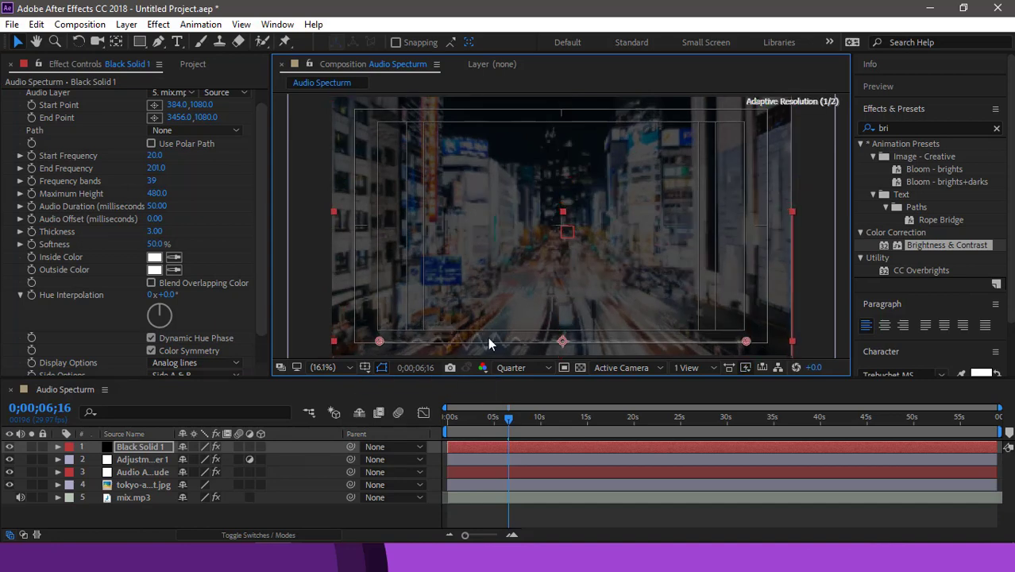
{"action": "left_click_drag", "start_coordinate": [492, 419], "coordinate": [448, 419]}
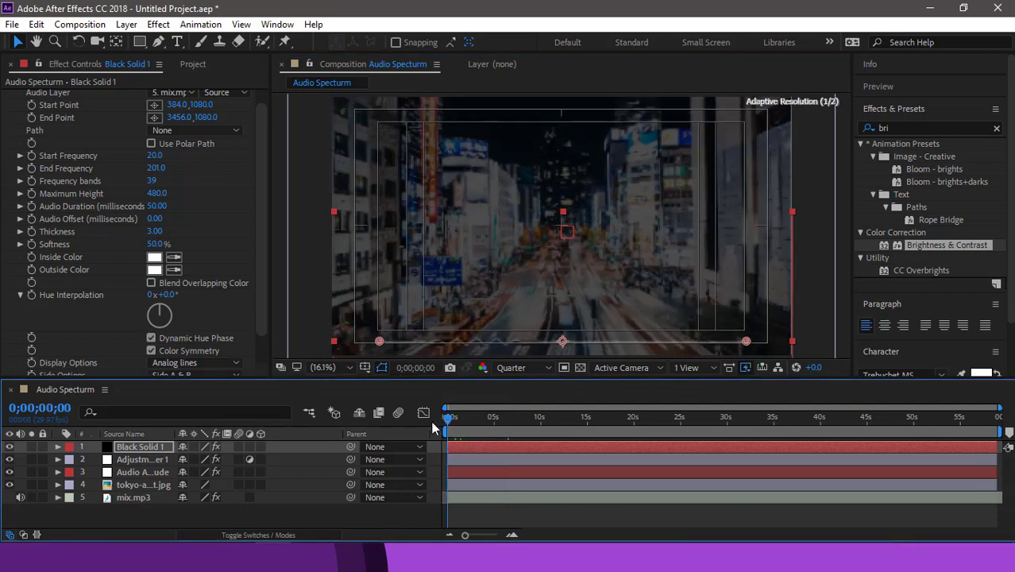
{"action": "left_click_drag", "start_coordinate": [413, 342], "coordinate": [414, 329]}
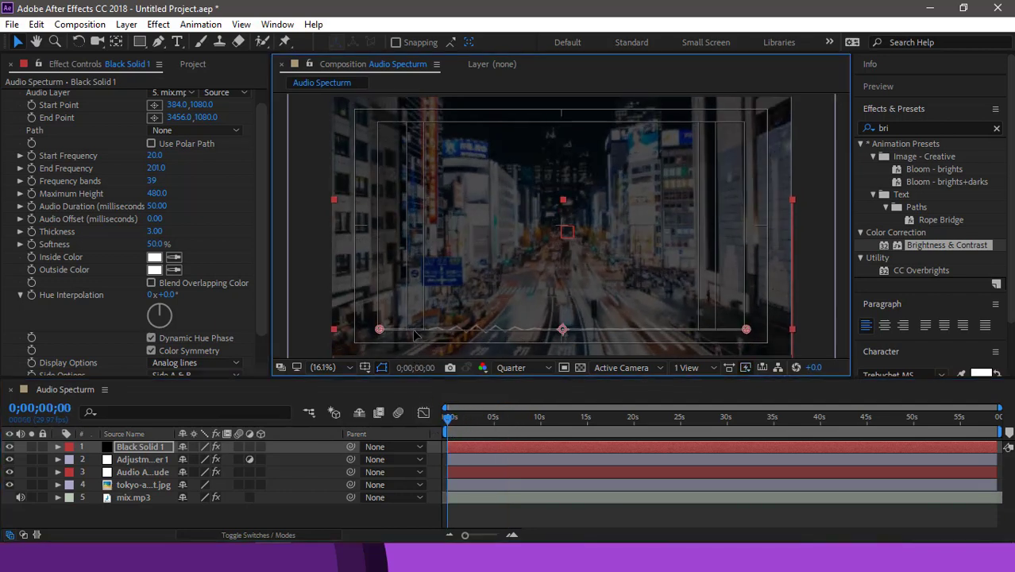
Set Start Frequency 1, Audio Duration 30, Audio Offset 120, and increase Thickness
{"action": "left_click_drag", "start_coordinate": [156, 168], "coordinate": [153, 168]}
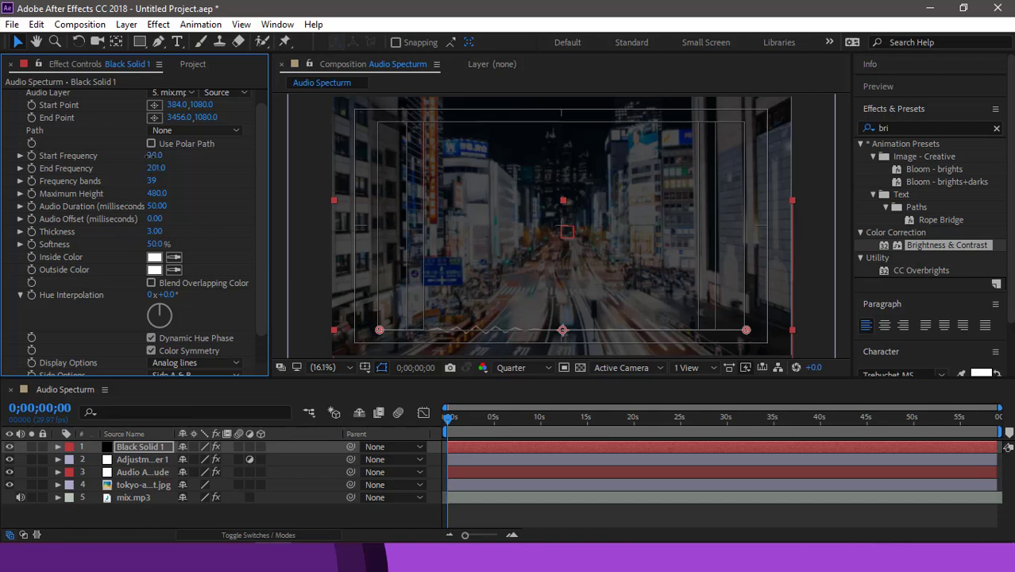
{"action": "left_click_drag", "start_coordinate": [151, 155], "coordinate": [145, 155]}
{"action": "left_click_drag", "start_coordinate": [454, 429], "coordinate": [474, 421]}
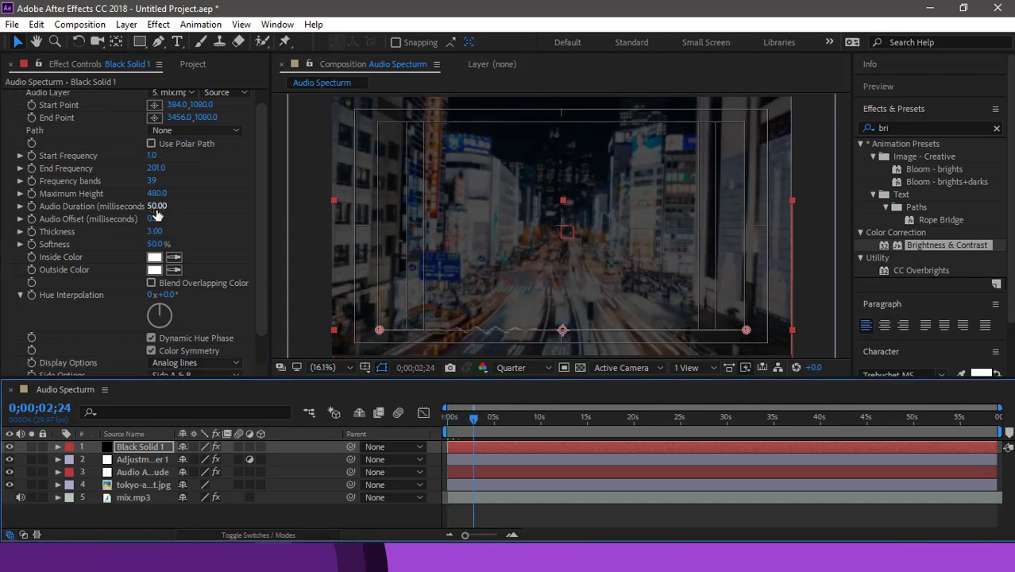
{"action": "left_click_drag", "start_coordinate": [156, 206], "coordinate": [165, 220]}
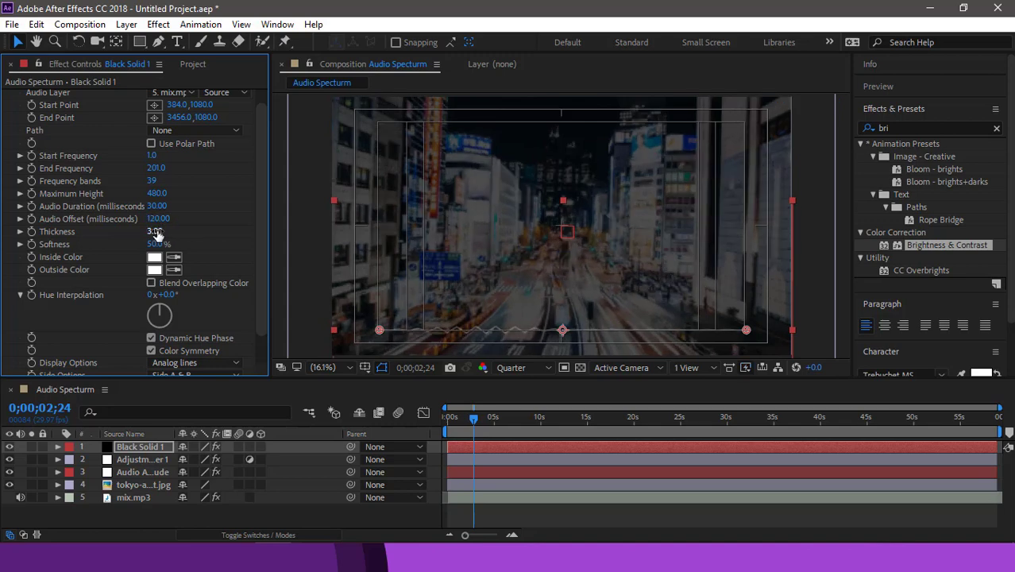
{"action": "left_click_drag", "start_coordinate": [159, 231], "coordinate": [199, 245]}
Preview the animated spectrum from the start of the composition
{"action": "key", "text": "Home"}
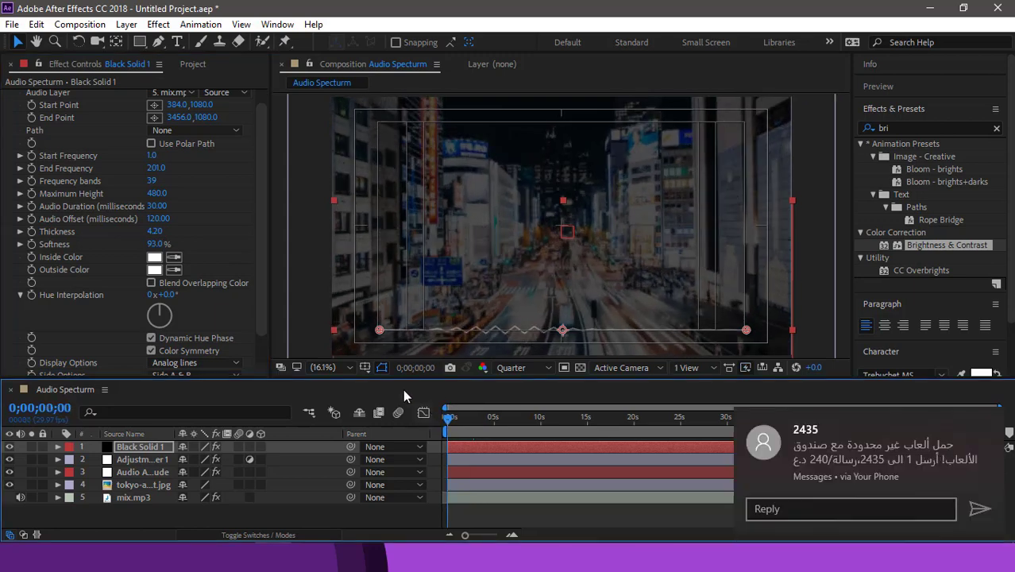
{"action": "left_click", "coordinate": [990, 421]}
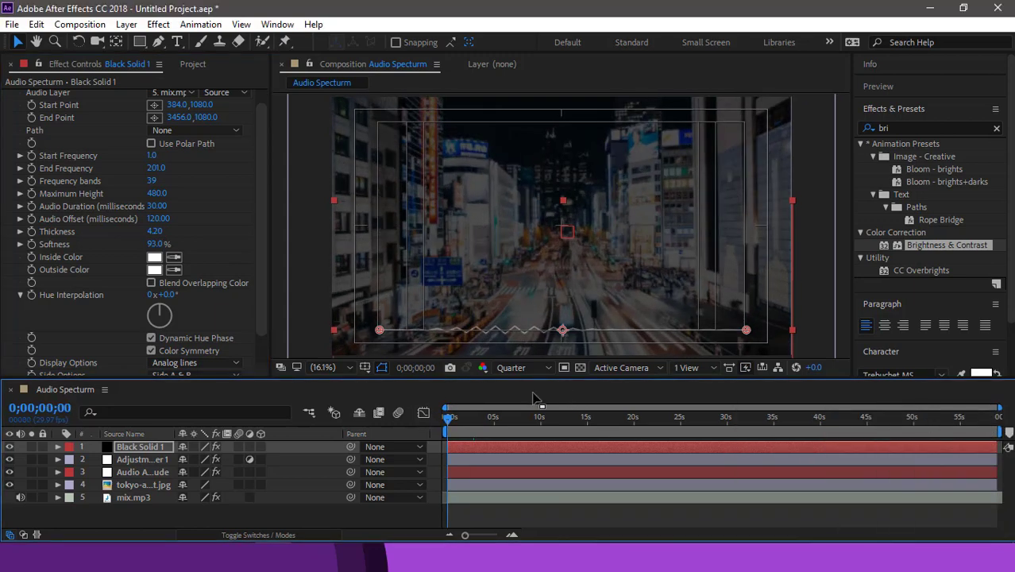
{"action": "key", "text": "space"}
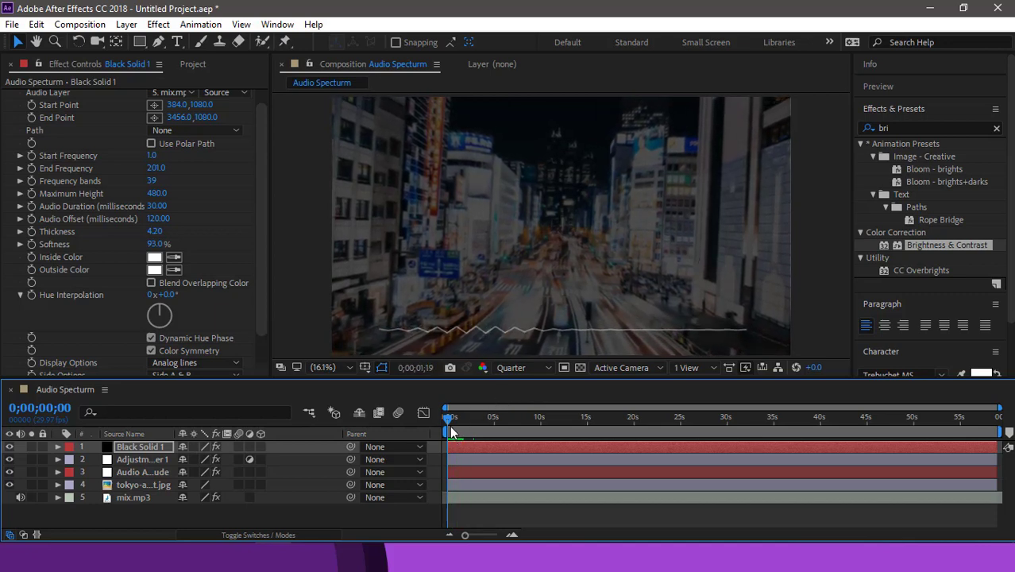
{"action": "key", "text": "space"}
{"action": "key", "text": "space"}
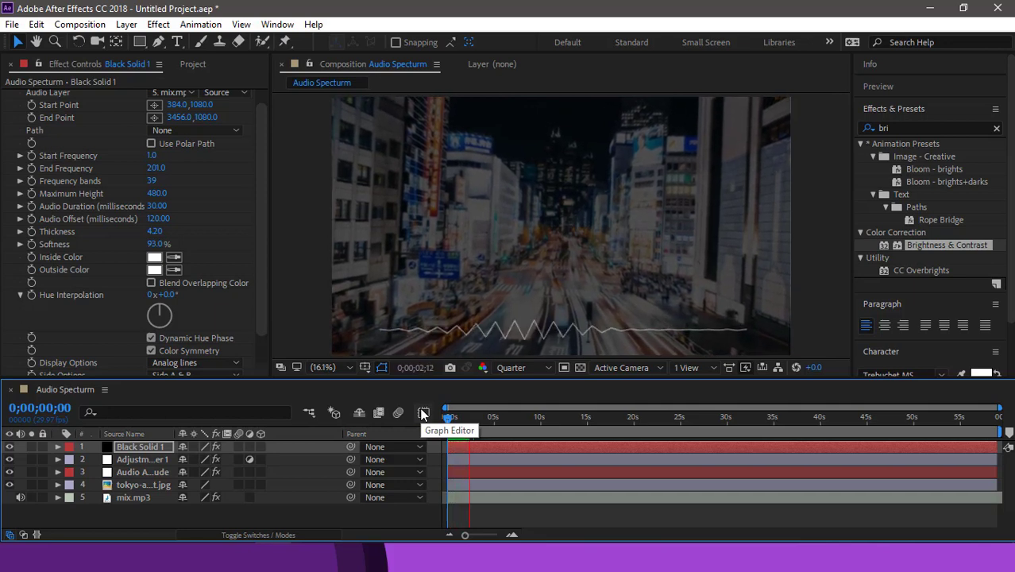
{"action": "key", "text": "space"}
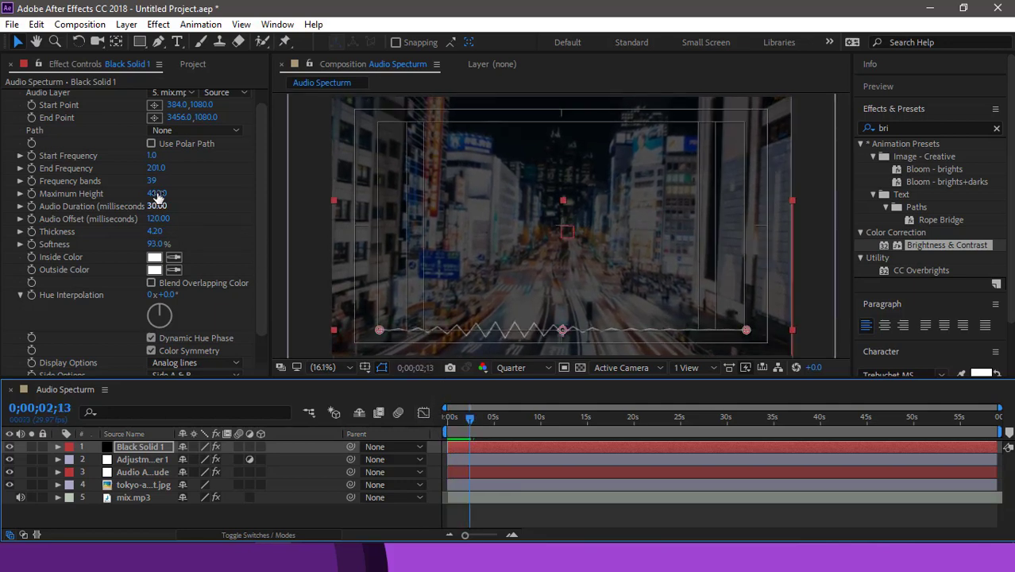
Adjust the spectrum's Frequency bands, settling on 30, and preview the result
{"action": "mouse_move", "coordinate": [150, 181]}
{"action": "left_mouse_down"}
{"action": "mouse_move", "coordinate": [123, 181]}
{"action": "mouse_move", "coordinate": [131, 185]}
{"action": "left_mouse_up"}
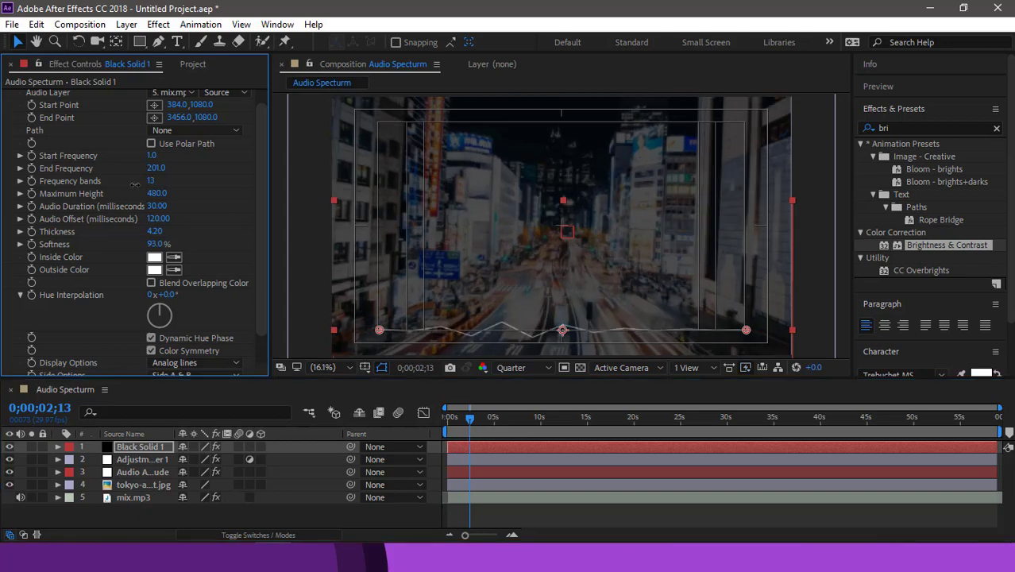
{"action": "key", "text": "space"}
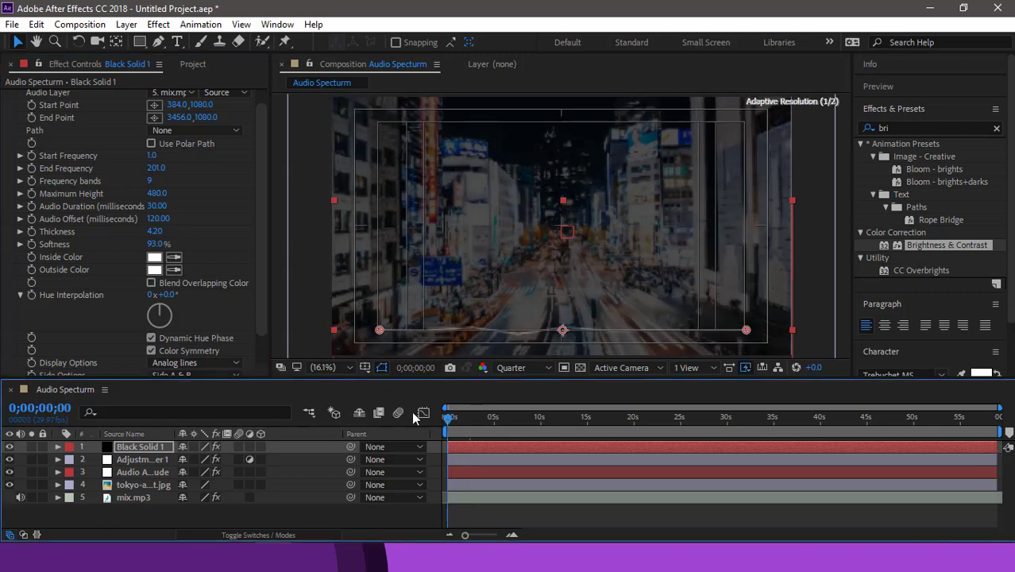
{"action": "left_click", "coordinate": [387, 395]}
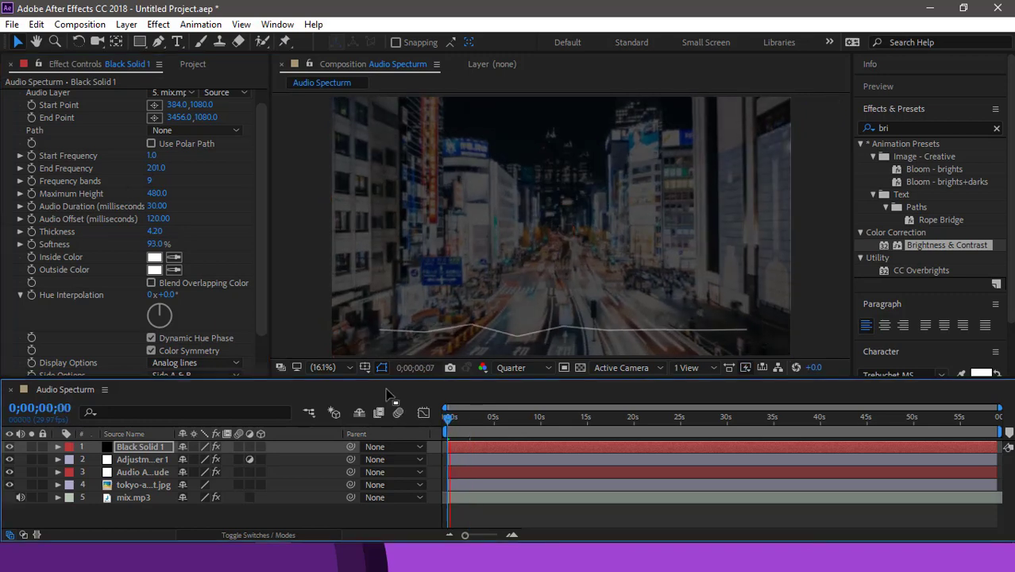
{"action": "key", "text": "space"}
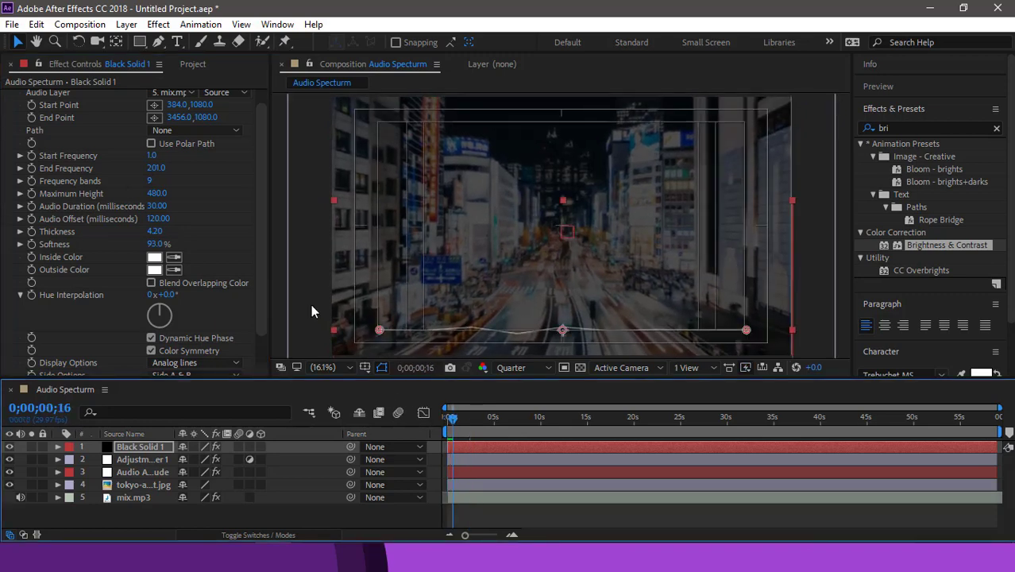
{"action": "left_click_drag", "start_coordinate": [145, 182], "coordinate": [164, 182]}
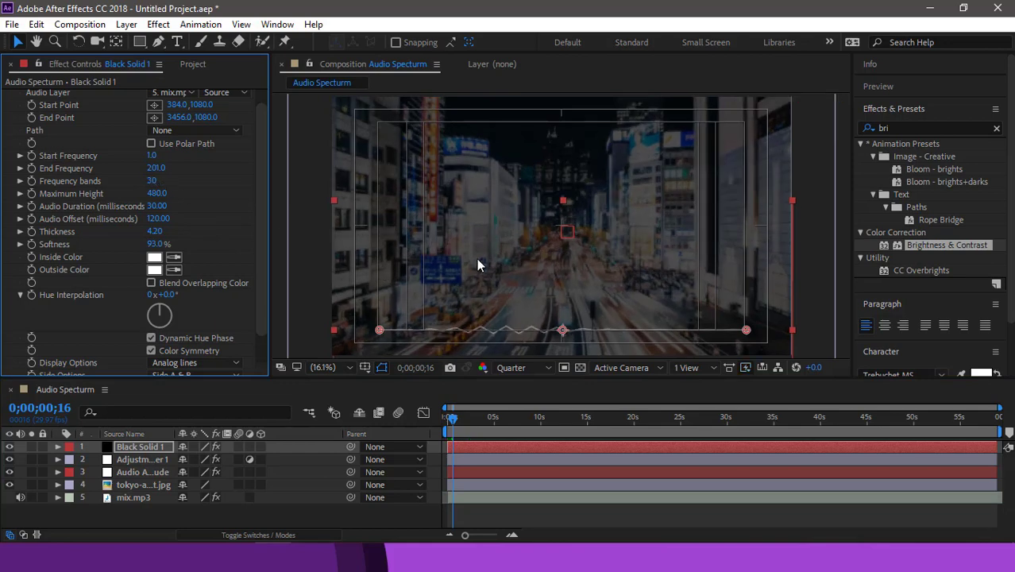
{"action": "key", "text": "ctrl+t"}
Create a MIX text layer and enlarge its font size
{"action": "left_click", "coordinate": [434, 206]}
{"action": "type", "text": "M"}
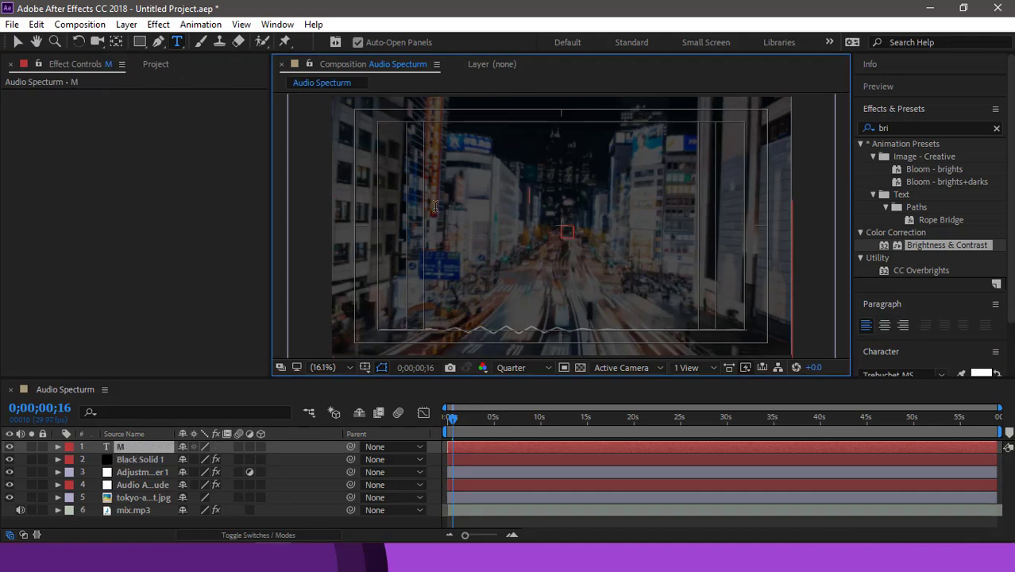
{"action": "type", "text": "IX"}
{"action": "double_click", "coordinate": [530, 199]}
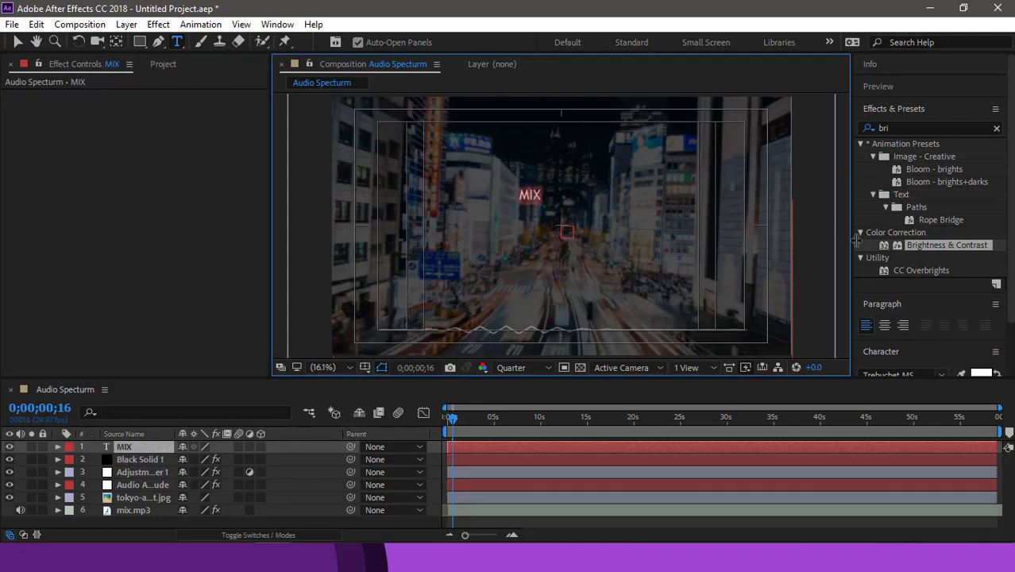
{"action": "left_click", "coordinate": [909, 111]}
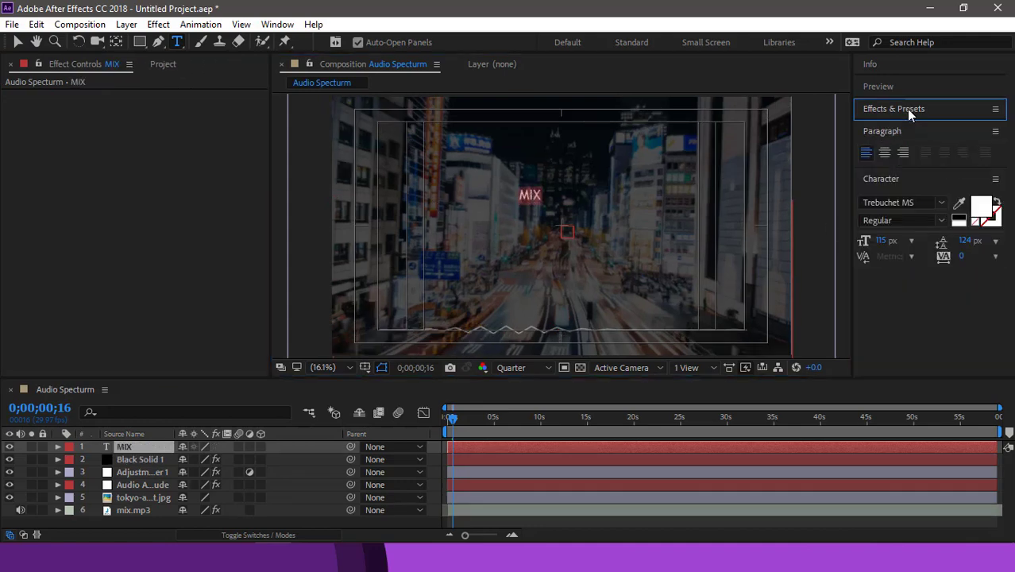
{"action": "left_click_drag", "start_coordinate": [883, 240], "coordinate": [992, 242]}
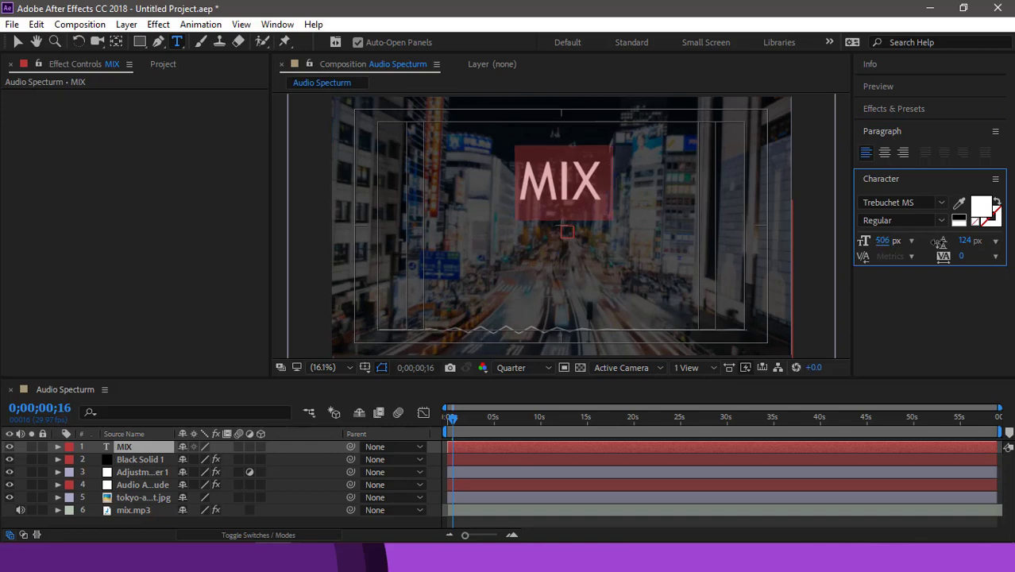
Colour the MIX text bright yellow and set its size to 900 px
{"action": "left_click", "coordinate": [989, 213]}
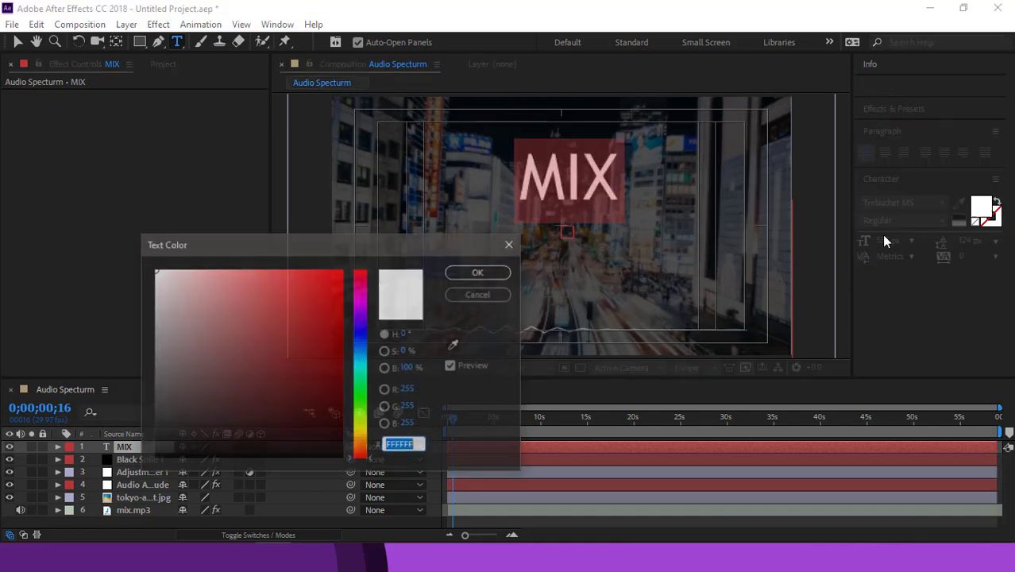
{"action": "left_click", "coordinate": [361, 427]}
{"action": "left_click", "coordinate": [325, 308]}
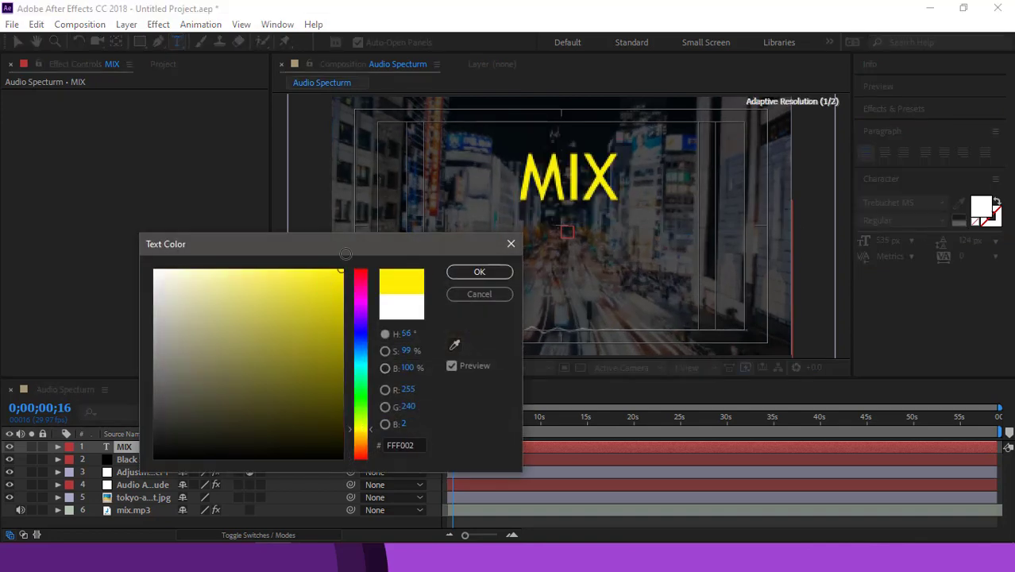
{"action": "left_click", "coordinate": [477, 271]}
{"action": "left_click", "coordinate": [882, 240]}
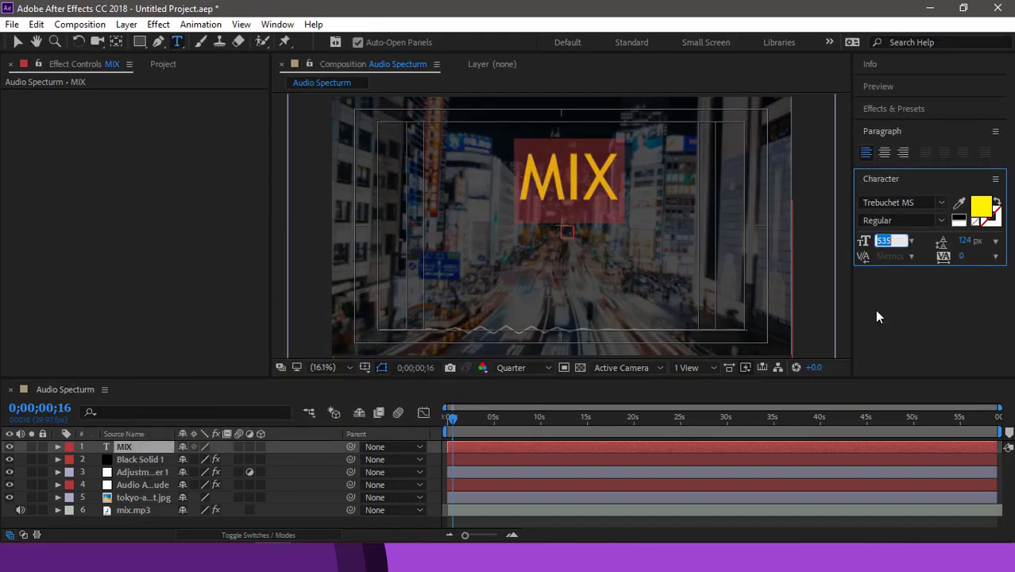
{"action": "type", "text": "900"}
{"action": "key", "text": "Return"}
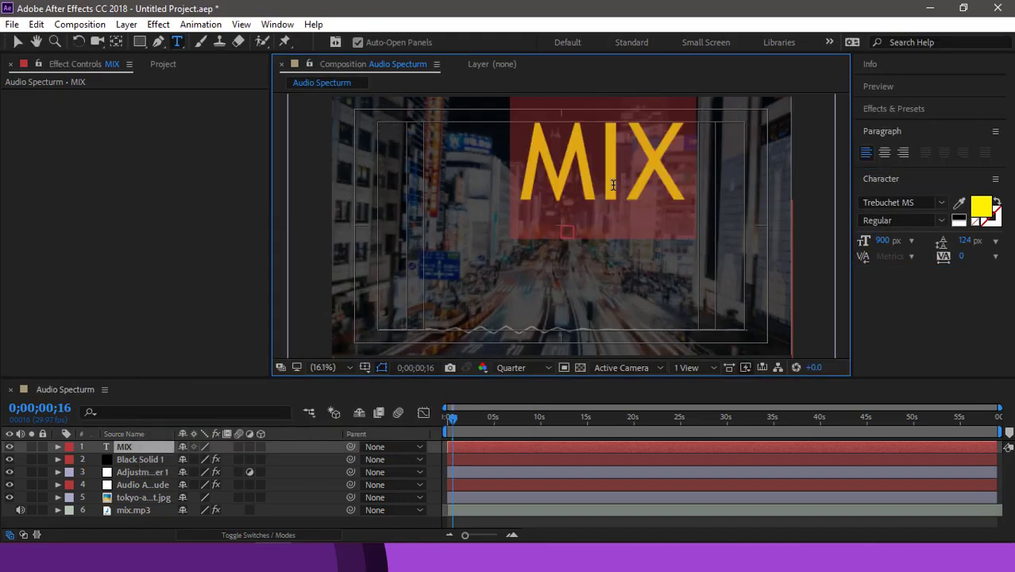
Centre MIX in the upper frame, duplicate it, and place the copy below
{"action": "left_click", "coordinate": [17, 41]}
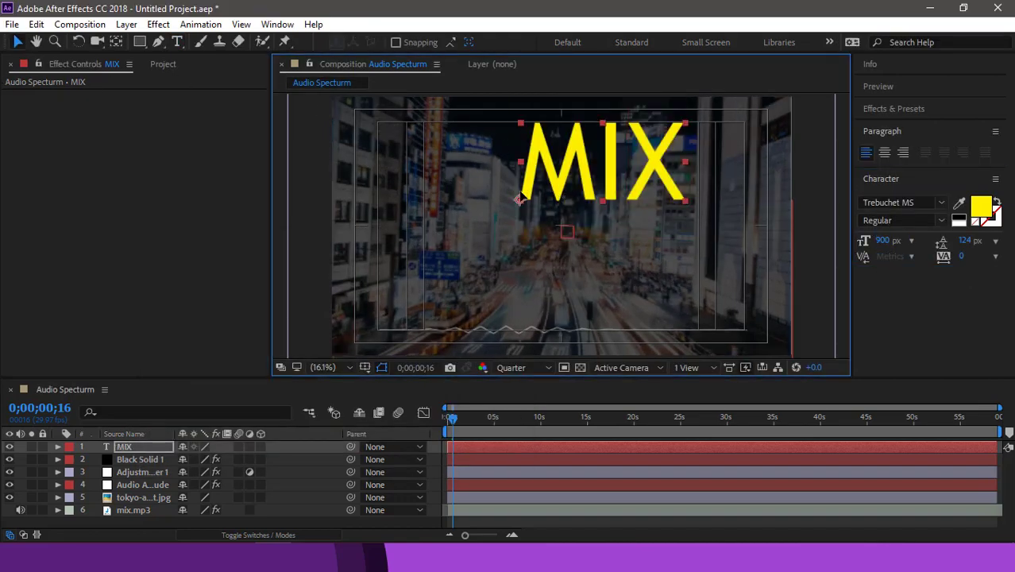
{"action": "left_click_drag", "start_coordinate": [567, 179], "coordinate": [525, 203]}
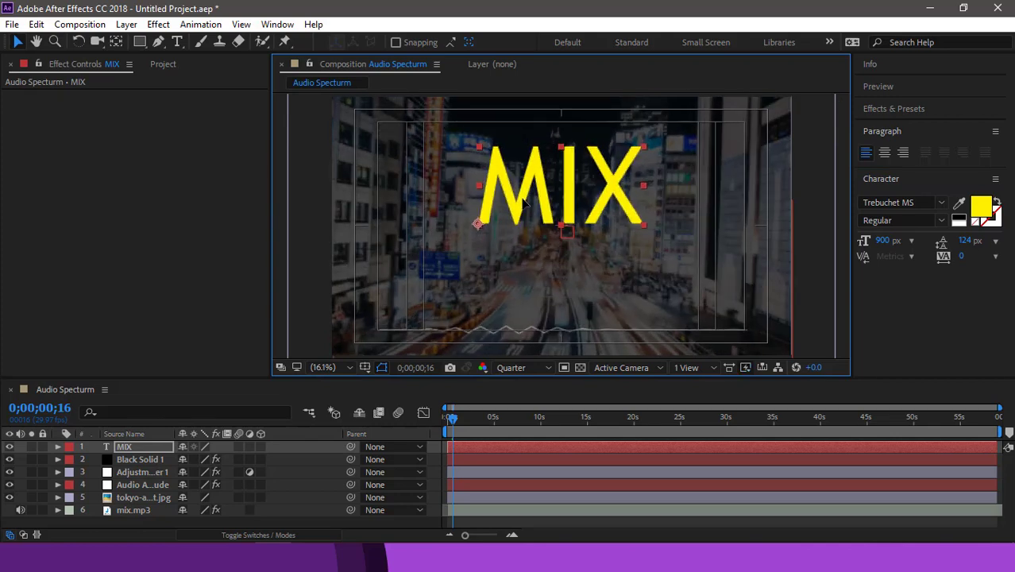
{"action": "key", "text": "ctrl+d"}
{"action": "left_click_drag", "start_coordinate": [524, 204], "coordinate": [523, 292]}
Retype the lower copy as SONGS and colour it white
{"action": "key", "text": "ctrl+t"}
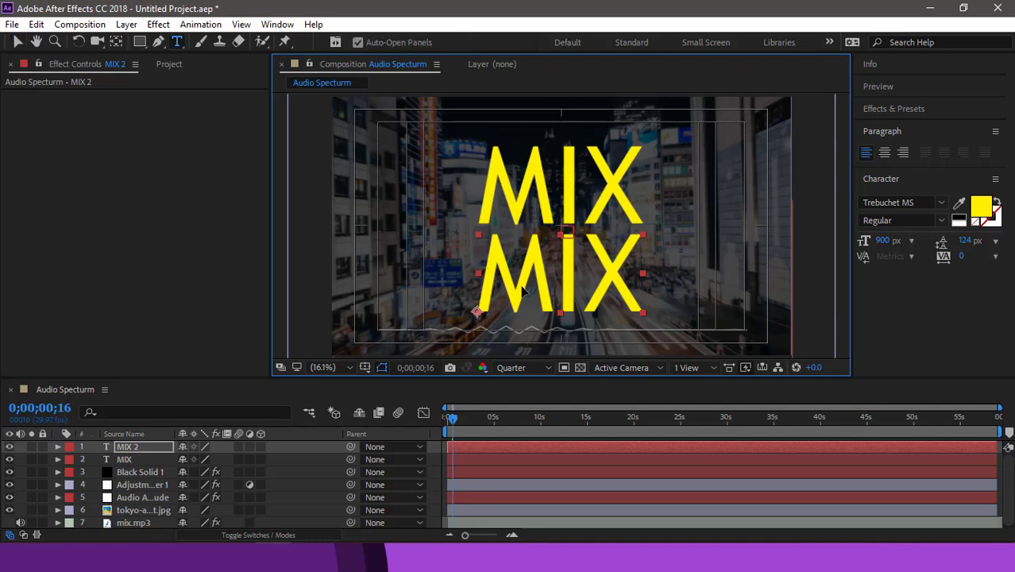
{"action": "double_click", "coordinate": [548, 282]}
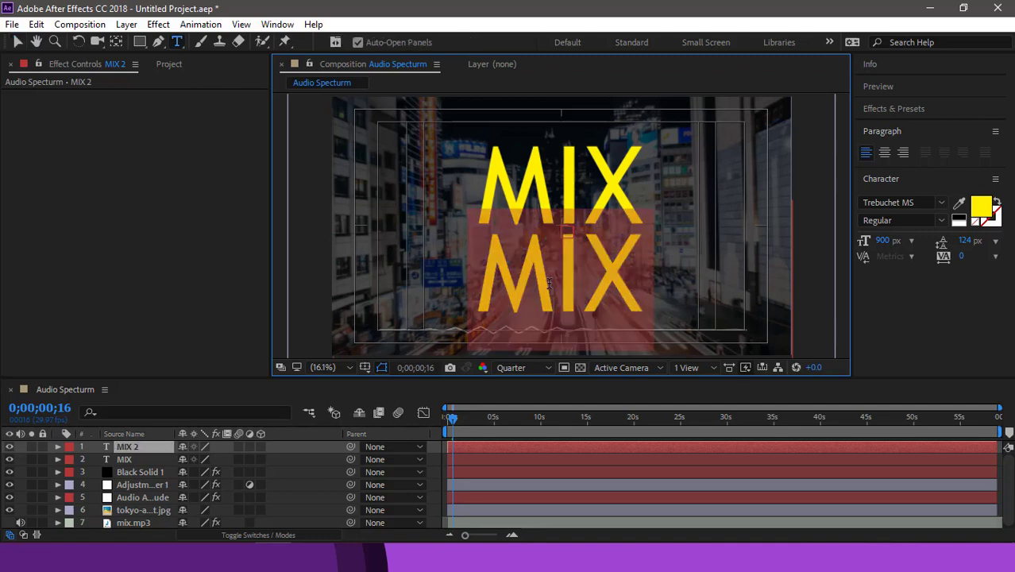
{"action": "type", "text": "SONGS"}
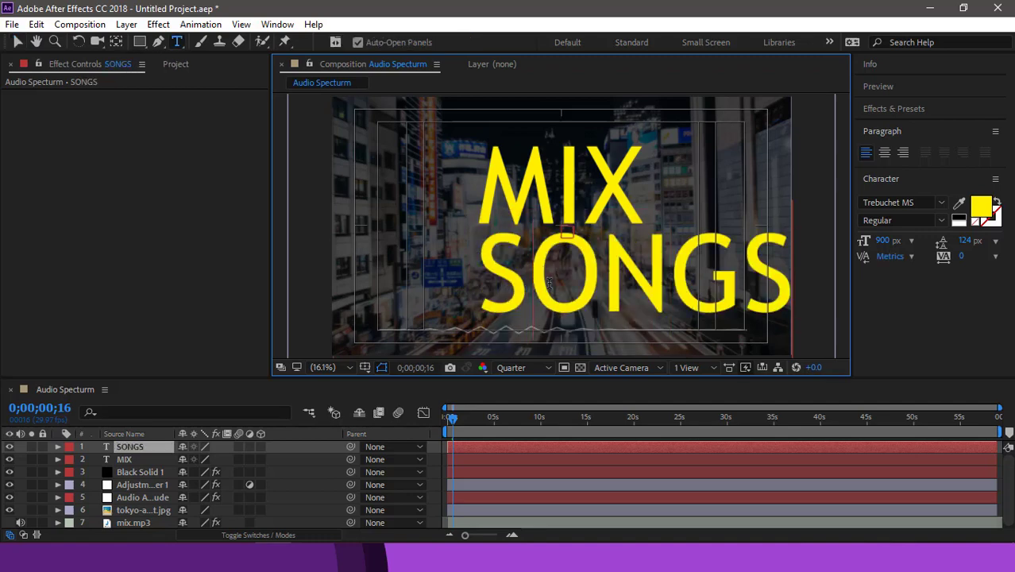
{"action": "double_click", "coordinate": [548, 282]}
{"action": "left_click", "coordinate": [977, 212]}
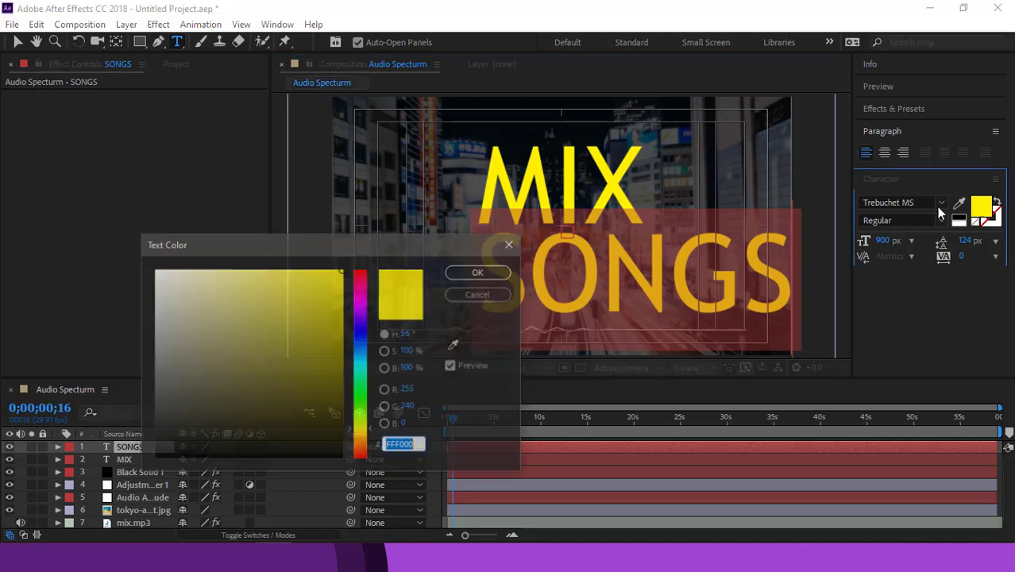
{"action": "left_click_drag", "start_coordinate": [227, 297], "coordinate": [141, 244]}
{"action": "key", "text": "Return"}
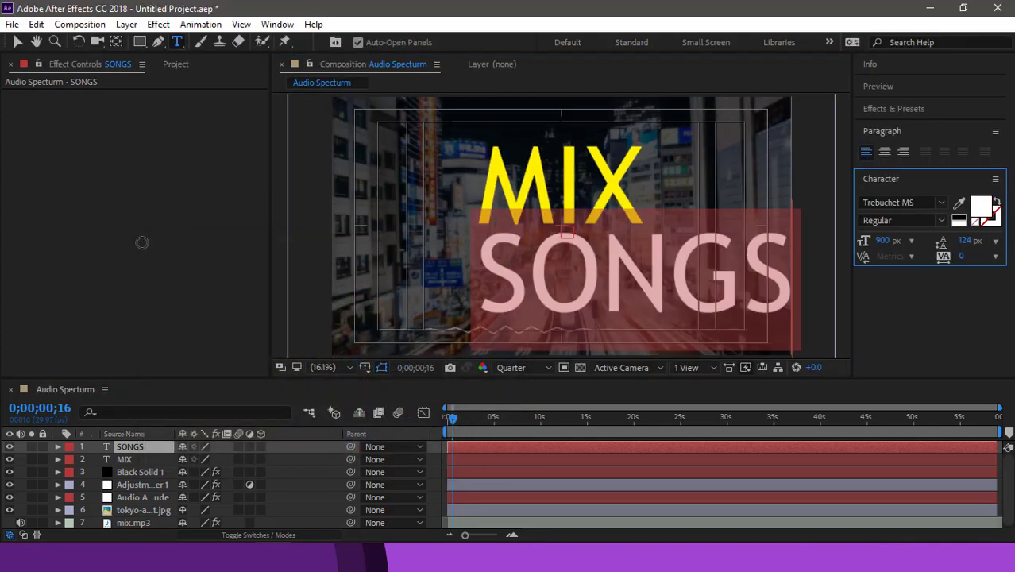
Shrink SONGS to Tw Cen MT 460 px and tuck it just under MIX
{"action": "left_click_drag", "start_coordinate": [881, 240], "coordinate": [618, 266]}
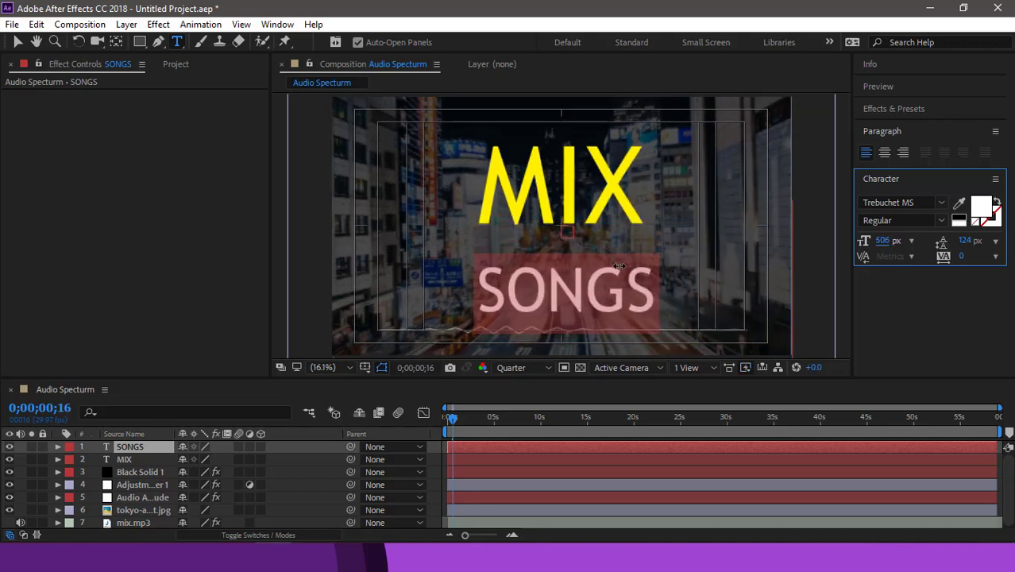
{"action": "left_click", "coordinate": [17, 41]}
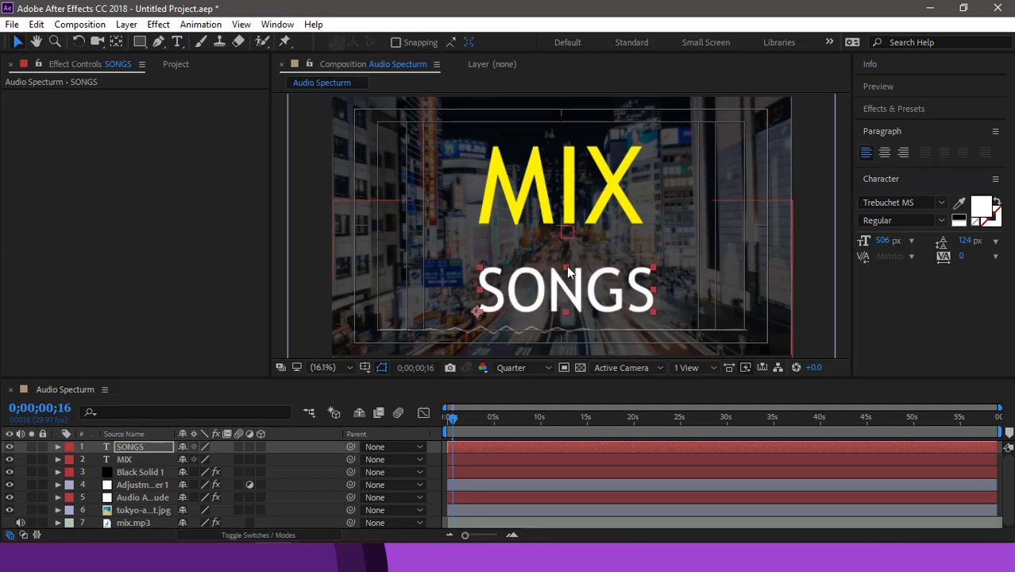
{"action": "left_click_drag", "start_coordinate": [550, 285], "coordinate": [546, 250]}
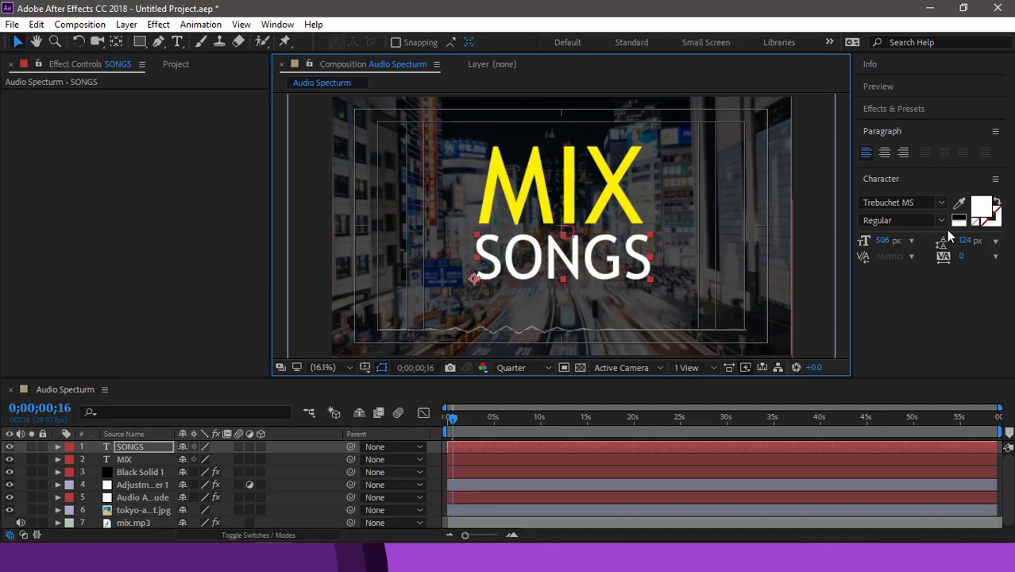
{"action": "left_click", "coordinate": [940, 204]}
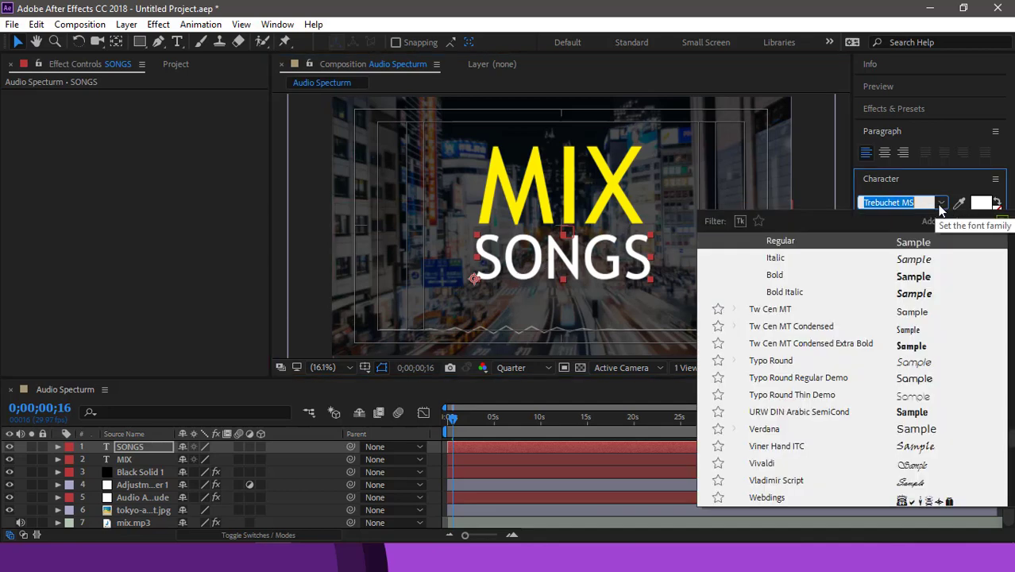
{"action": "left_click", "coordinate": [903, 317]}
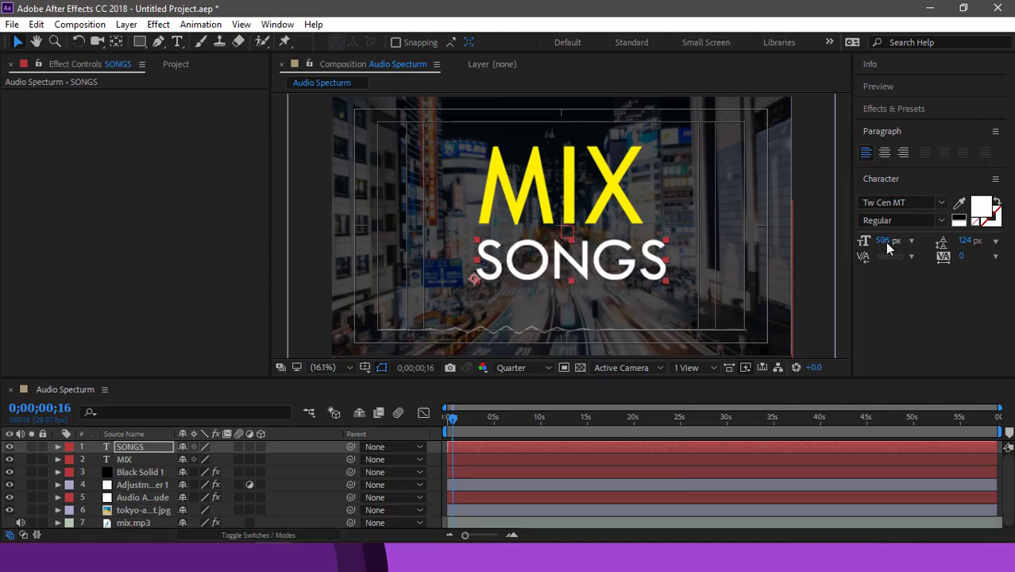
{"action": "left_click_drag", "start_coordinate": [887, 240], "coordinate": [838, 231]}
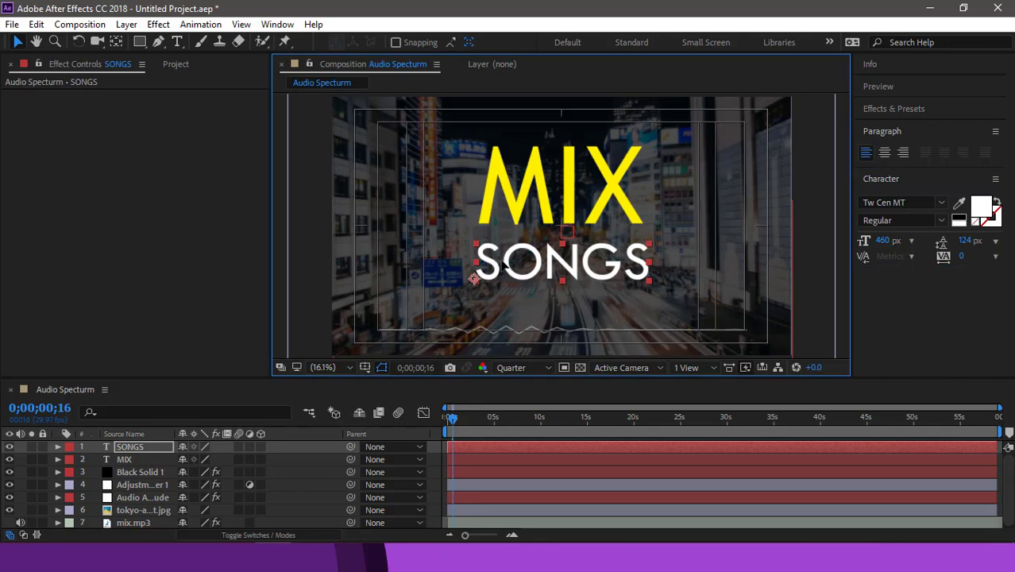
{"action": "left_click_drag", "start_coordinate": [502, 269], "coordinate": [503, 260]}
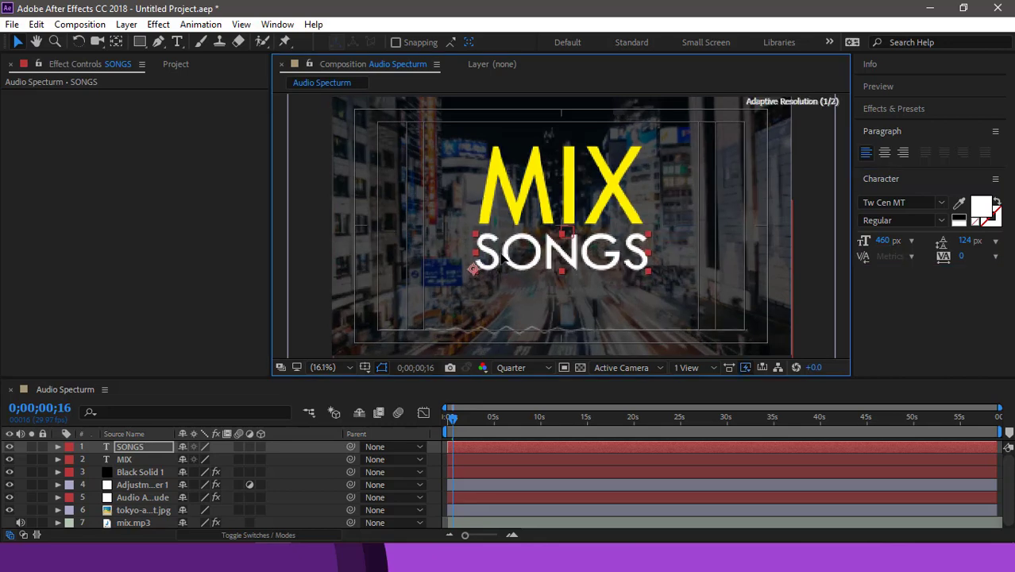
{"action": "key", "text": "ctrl+t"}
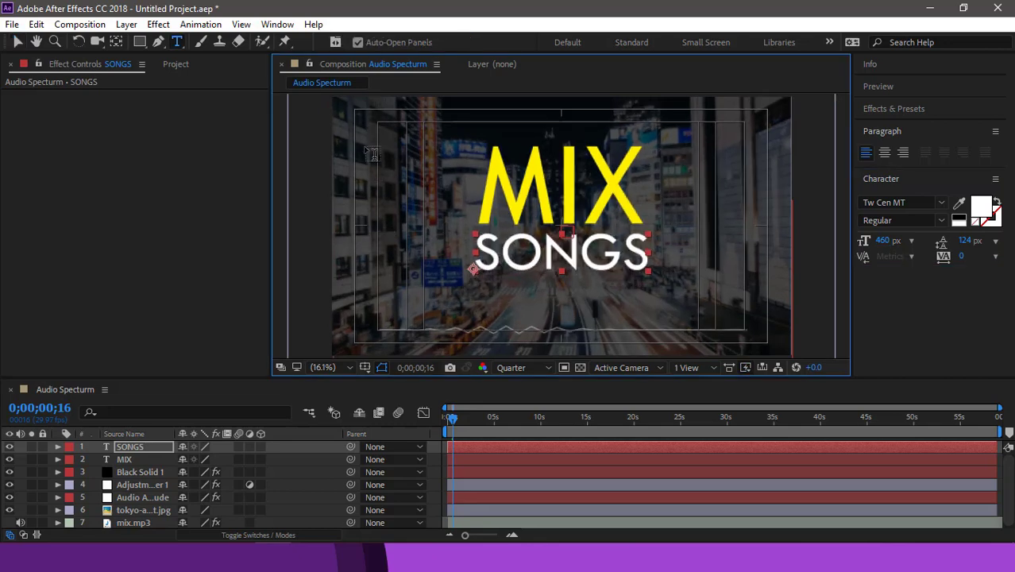
Add a two-line YOUR LOGO text at 113 px with tighter leading and faux italic
{"action": "left_click", "coordinate": [364, 156]}
{"action": "type", "text": "YO"}
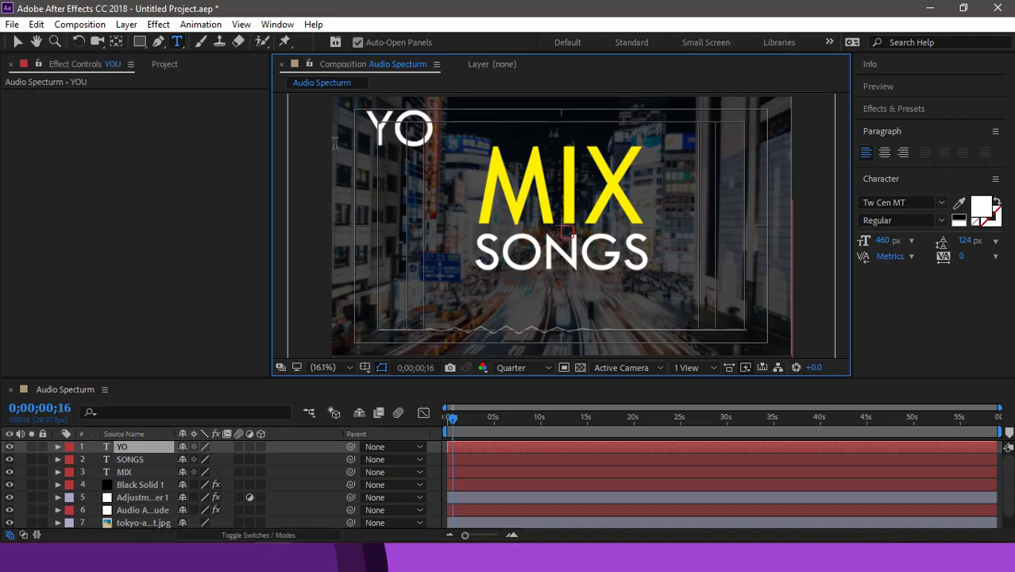
{"action": "type", "text": "UR"}
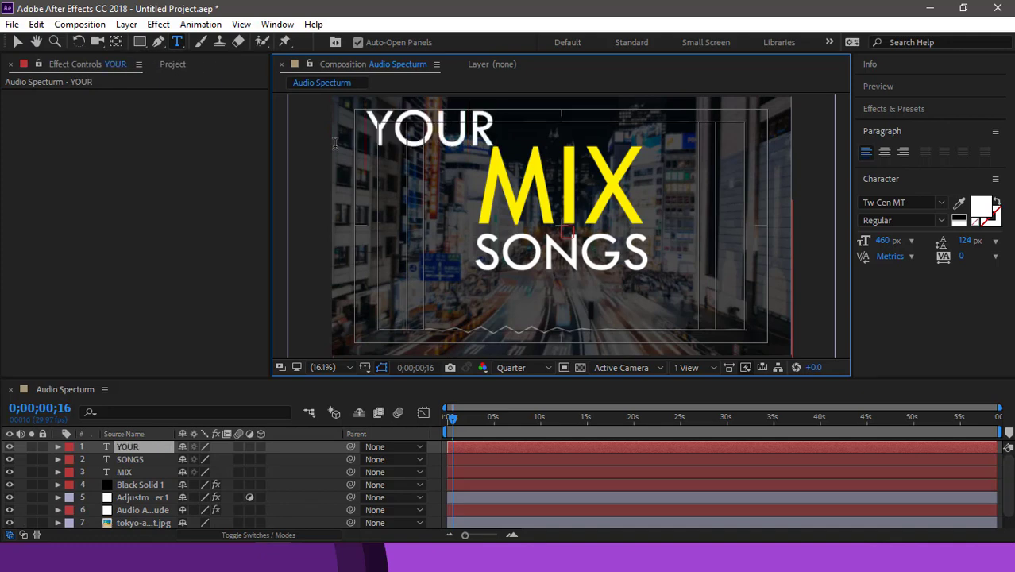
{"action": "key", "text": "Return"}
{"action": "type", "text": "LOGO"}
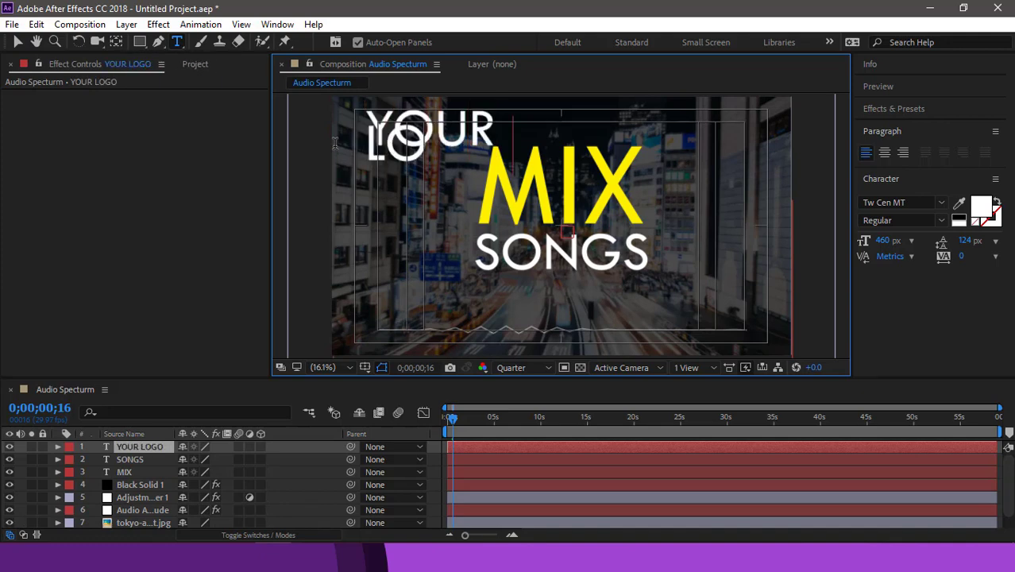
{"action": "key", "text": "ctrl+a"}
{"action": "left_click_drag", "start_coordinate": [883, 240], "coordinate": [610, 226]}
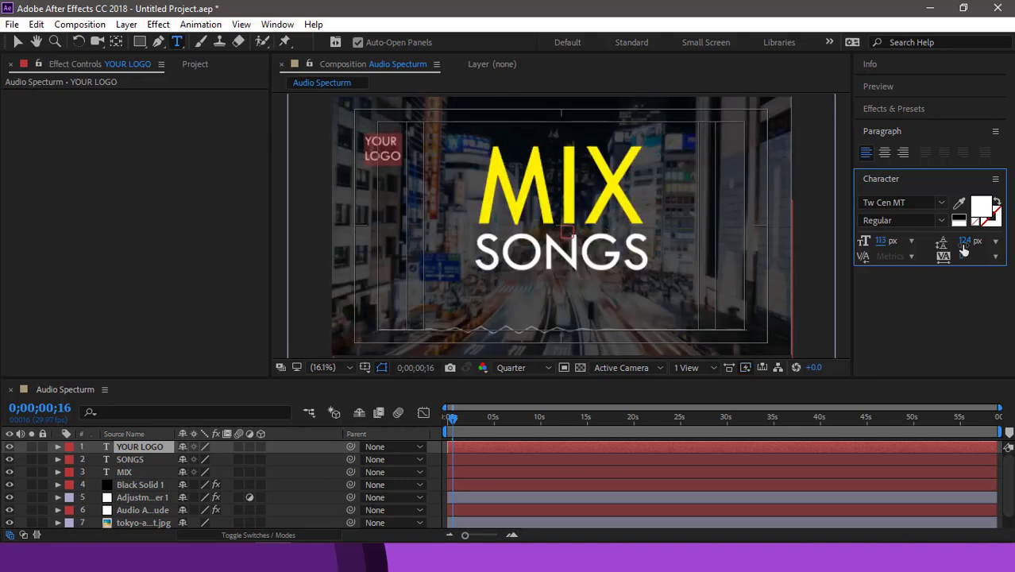
{"action": "mouse_move", "coordinate": [965, 241]}
{"action": "left_mouse_down"}
{"action": "mouse_move", "coordinate": [1000, 242]}
{"action": "mouse_move", "coordinate": [928, 267]}
{"action": "mouse_move", "coordinate": [938, 378]}
{"action": "left_mouse_up"}
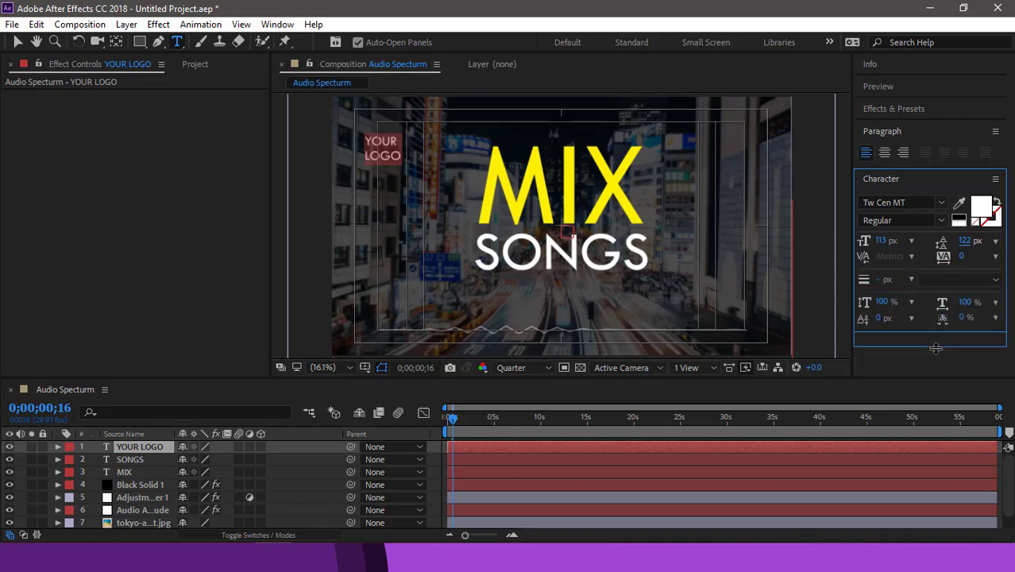
{"action": "left_click", "coordinate": [898, 342]}
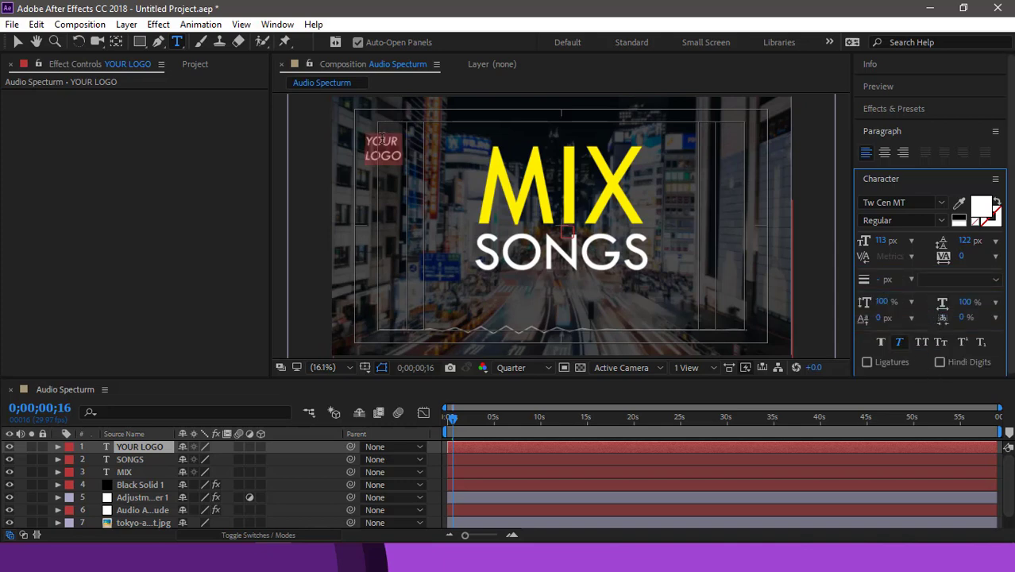
Position YOUR LOGO in the top-left corner of the frame
{"action": "left_click", "coordinate": [357, 127]}
{"action": "left_click", "coordinate": [16, 42]}
{"action": "left_click_drag", "start_coordinate": [365, 136], "coordinate": [354, 118]}
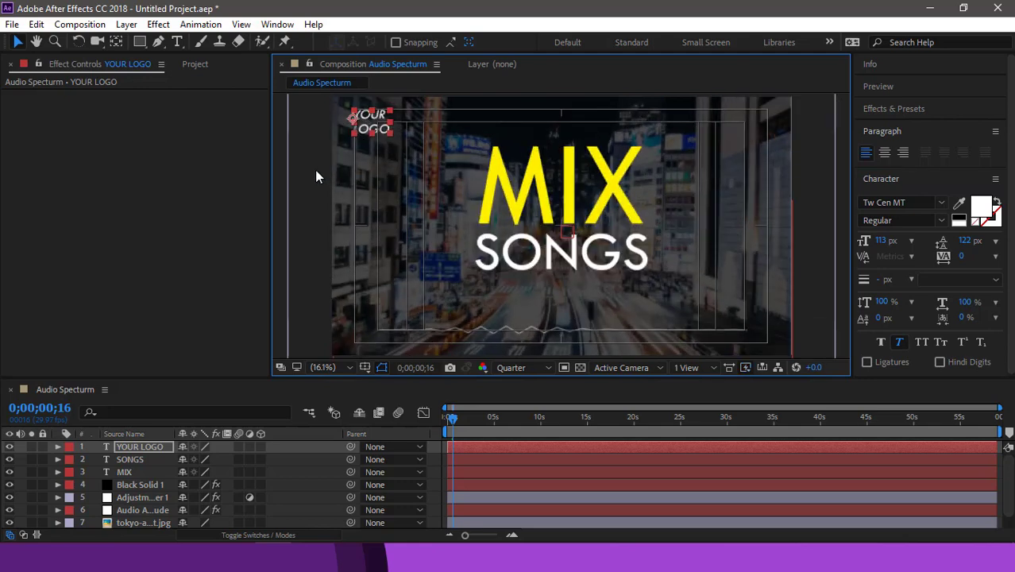
{"action": "key", "text": "Right"}
{"action": "key", "text": "Right"}
{"action": "key", "text": "Right"}
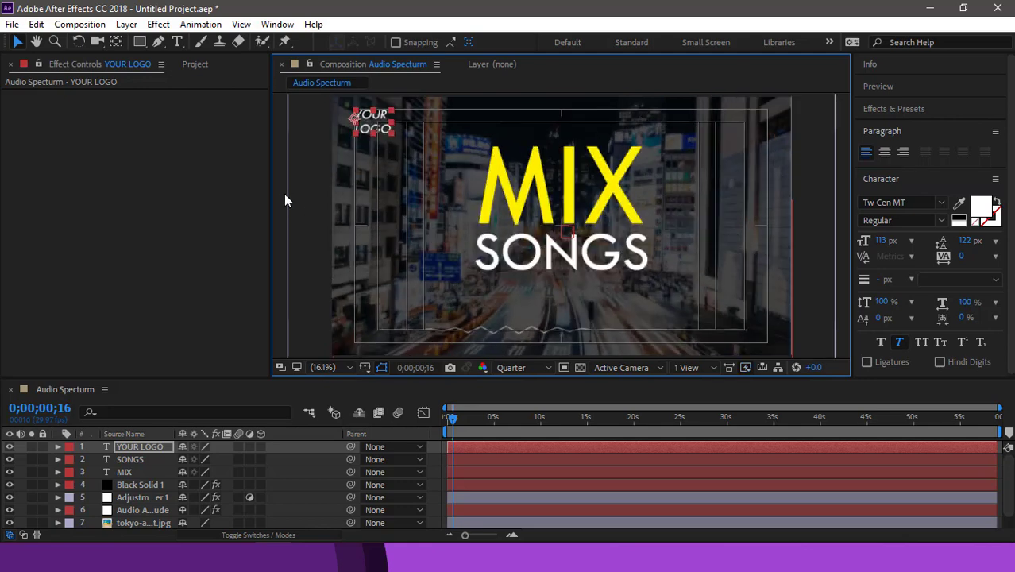
{"action": "left_click", "coordinate": [284, 193]}
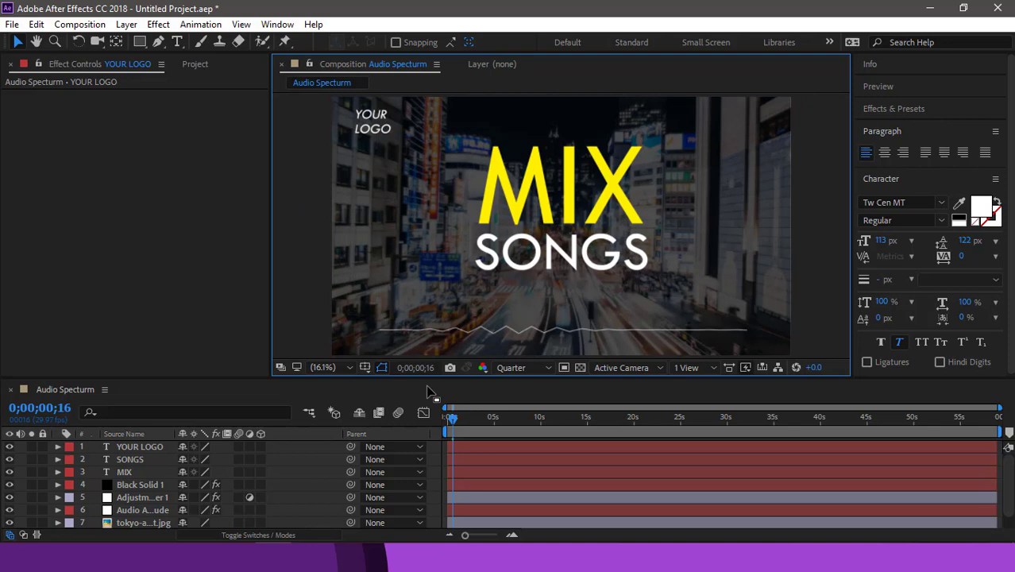
{"action": "key", "text": "space"}
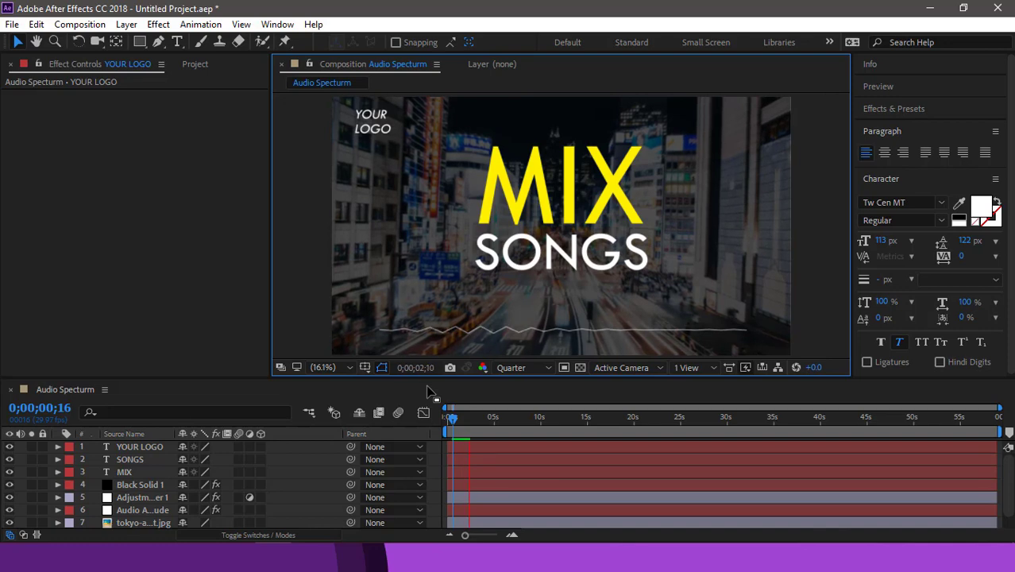
{"action": "left_click", "coordinate": [455, 419]}
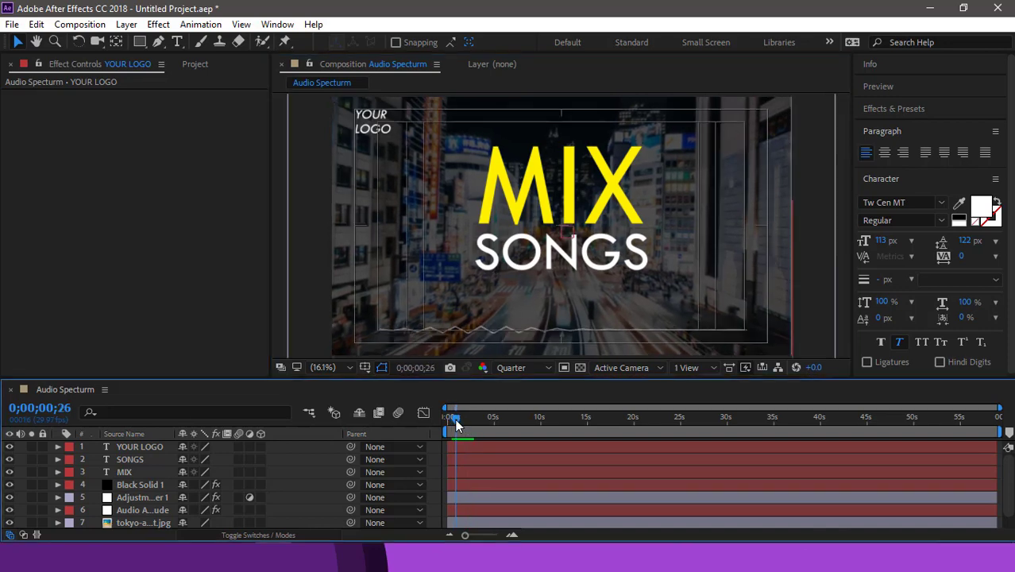
{"action": "left_click", "coordinate": [454, 419]}
{"action": "key", "text": "space"}
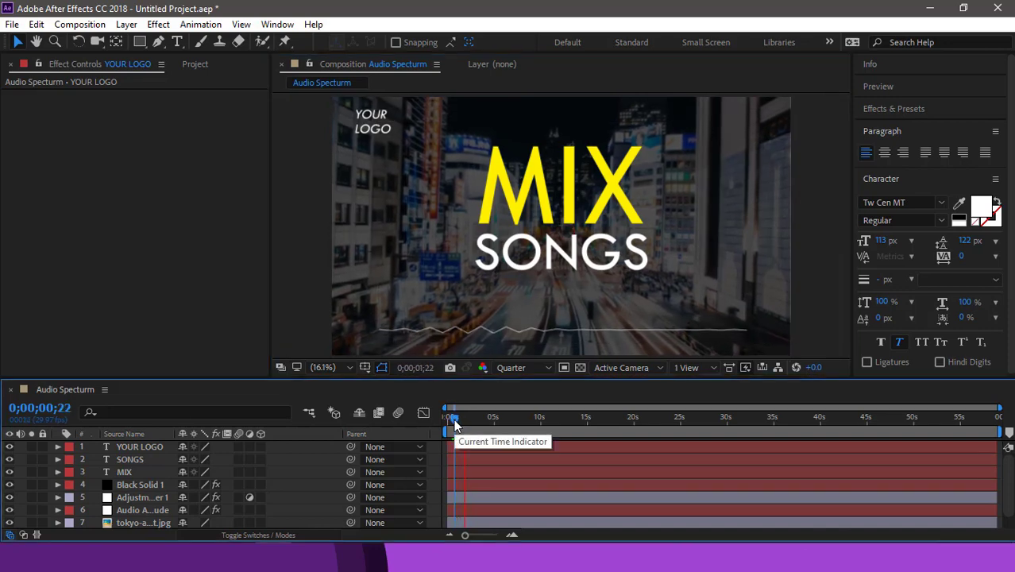